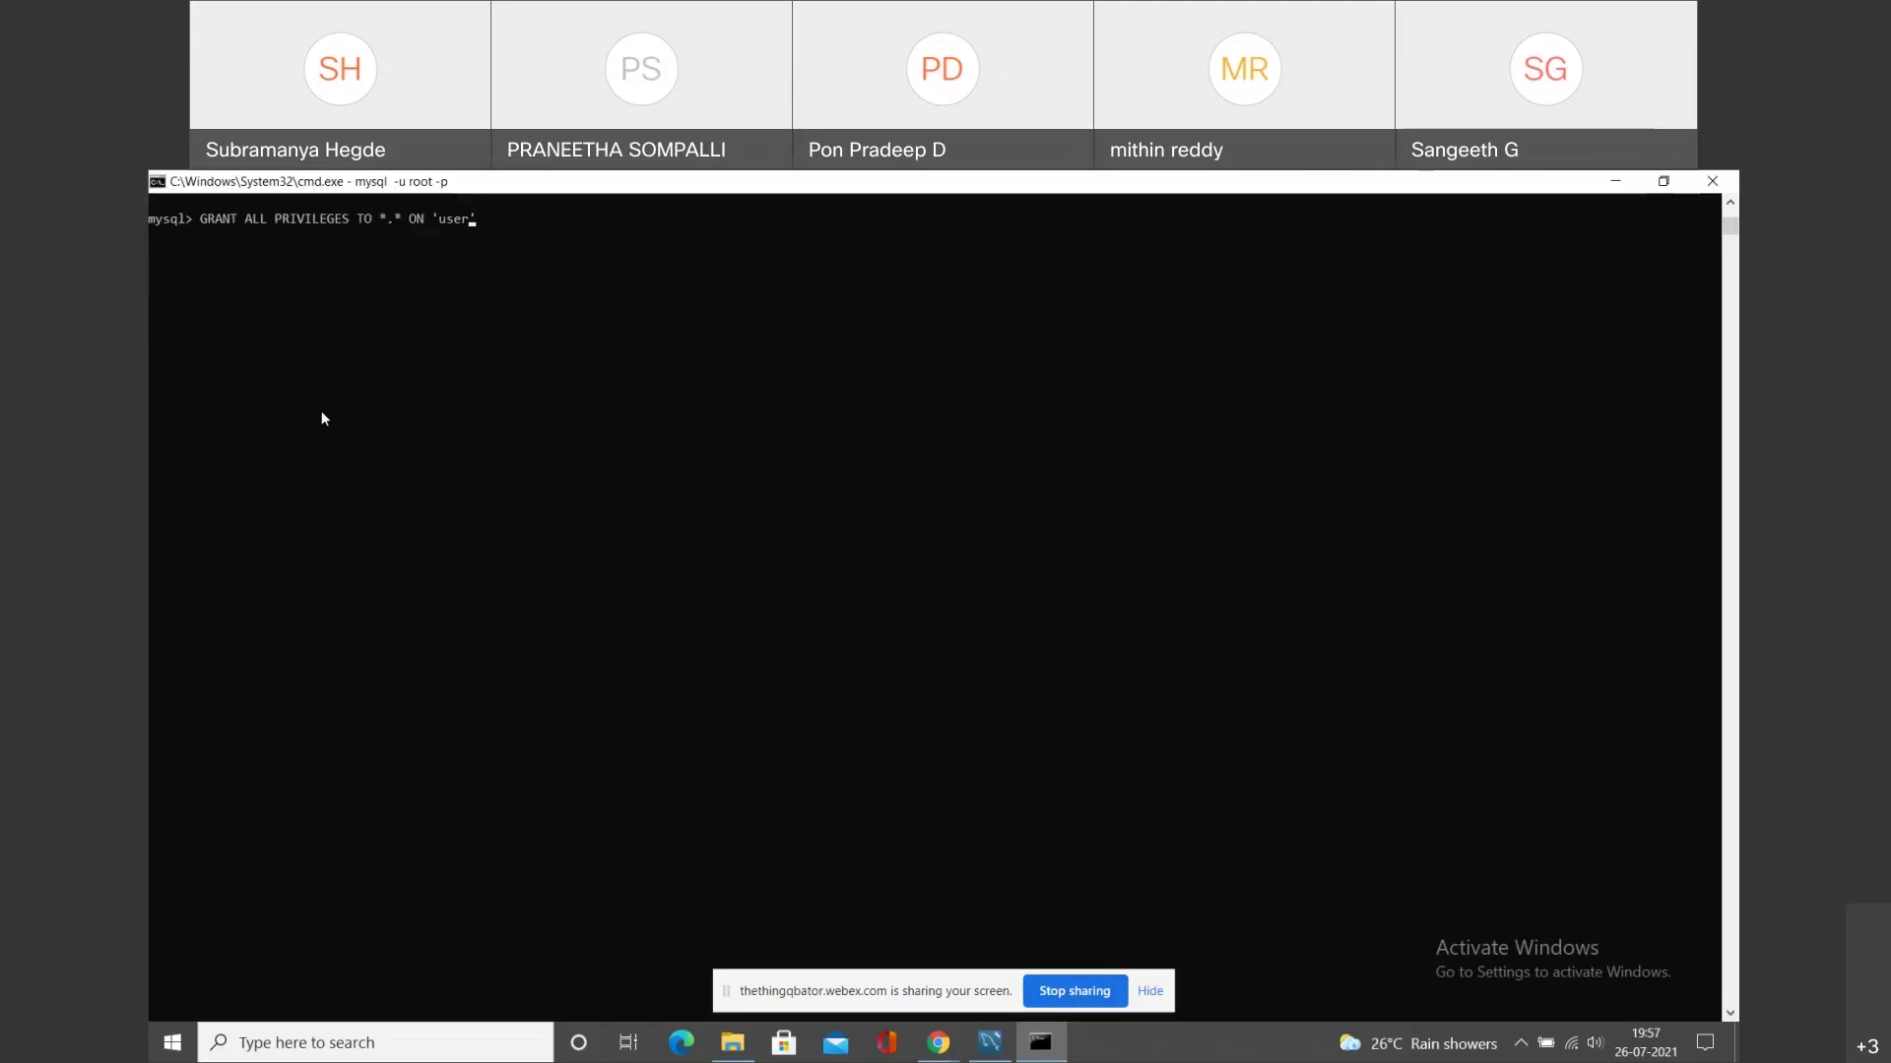
Clear the unfinished GRANT statement from the MySQL prompt.
{"action": "key", "text": "BackSpace"}
{"action": "key", "text": "BackSpace"}
{"action": "key", "text": "BackSpace"}
{"action": "key", "text": "BackSpace"}
{"action": "key", "text": "BackSpace"}
{"action": "key", "text": "BackSpace"}
{"action": "key", "text": "BackSpace"}
{"action": "key", "text": "BackSpace"}
{"action": "key", "text": "BackSpace"}
{"action": "key", "text": "BackSpace"}
{"action": "key", "text": "BackSpace"}
{"action": "key", "text": "BackSpace"}
{"action": "key", "text": "BackSpace"}
{"action": "key", "text": "BackSpace"}
{"action": "key", "text": "BackSpace"}
{"action": "key", "text": "BackSpace"}
{"action": "key", "text": "BackSpace"}
{"action": "key", "text": "BackSpace"}
{"action": "key", "text": "BackSpace"}
{"action": "key", "text": "BackSpace"}
{"action": "key", "text": "BackSpace"}
{"action": "key", "text": "BackSpace"}
{"action": "key", "text": "BackSpace"}
{"action": "key", "text": "BackSpace"}
{"action": "key", "text": "BackSpace"}
{"action": "key", "text": "BackSpace"}
{"action": "key", "text": "BackSpace"}
{"action": "key", "text": "BackSpace"}
{"action": "key", "text": "BackSpace"}
{"action": "key", "text": "BackSpace"}
{"action": "key", "text": "BackSpace"}
{"action": "key", "text": "BackSpace"}
{"action": "key", "text": "BackSpace"}
{"action": "key", "text": "BackSpace"}
{"action": "key", "text": "BackSpace"}
{"action": "key", "text": "BackSpace"}
{"action": "type", "text": "GR"}
{"action": "key", "text": "BackSpace"}
{"action": "key", "text": "BackSpace"}
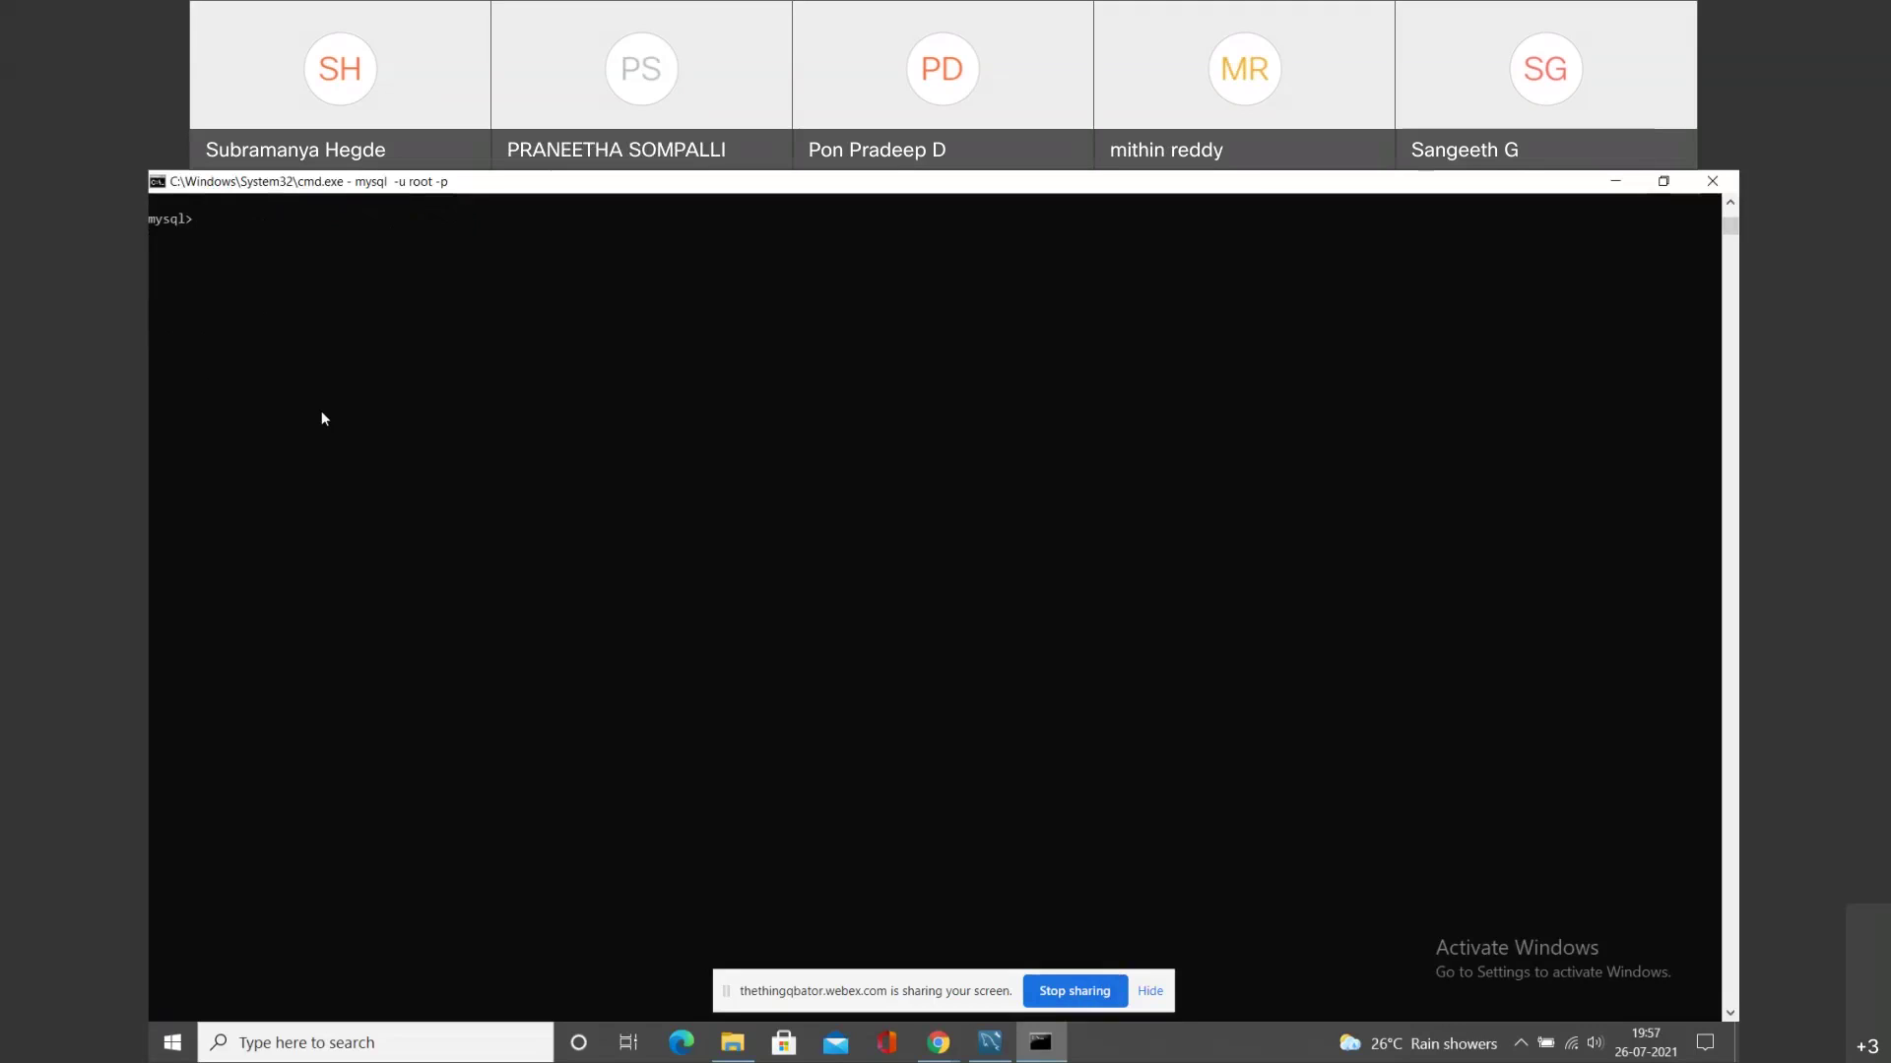
Run GRANT ALL PRIVILEGES ON *.* TO 'createuser'@'%'; at the MySQL prompt.
{"action": "type", "text": "GRANT ALL PRIVILEGED"}
{"action": "key", "text": "BackSpace"}
{"action": "type", "text": "S"}
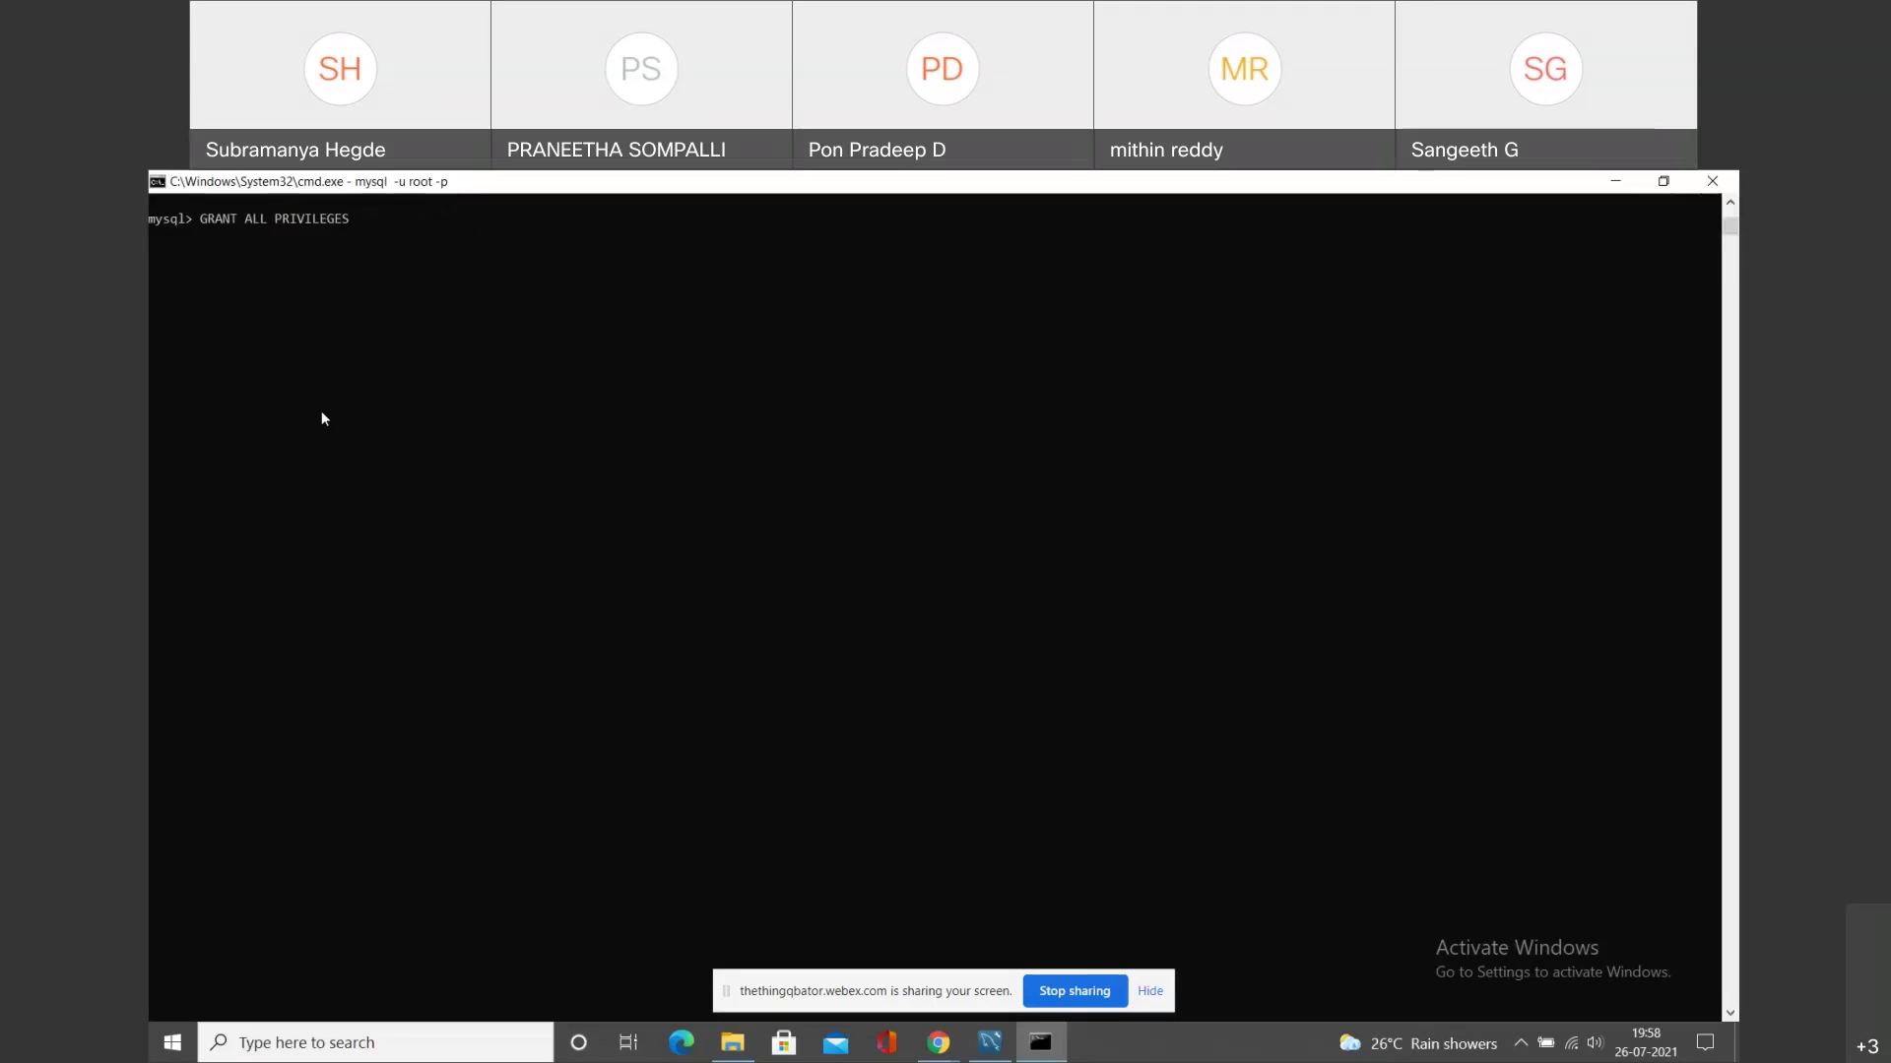
{"action": "type", "text": "ON"}
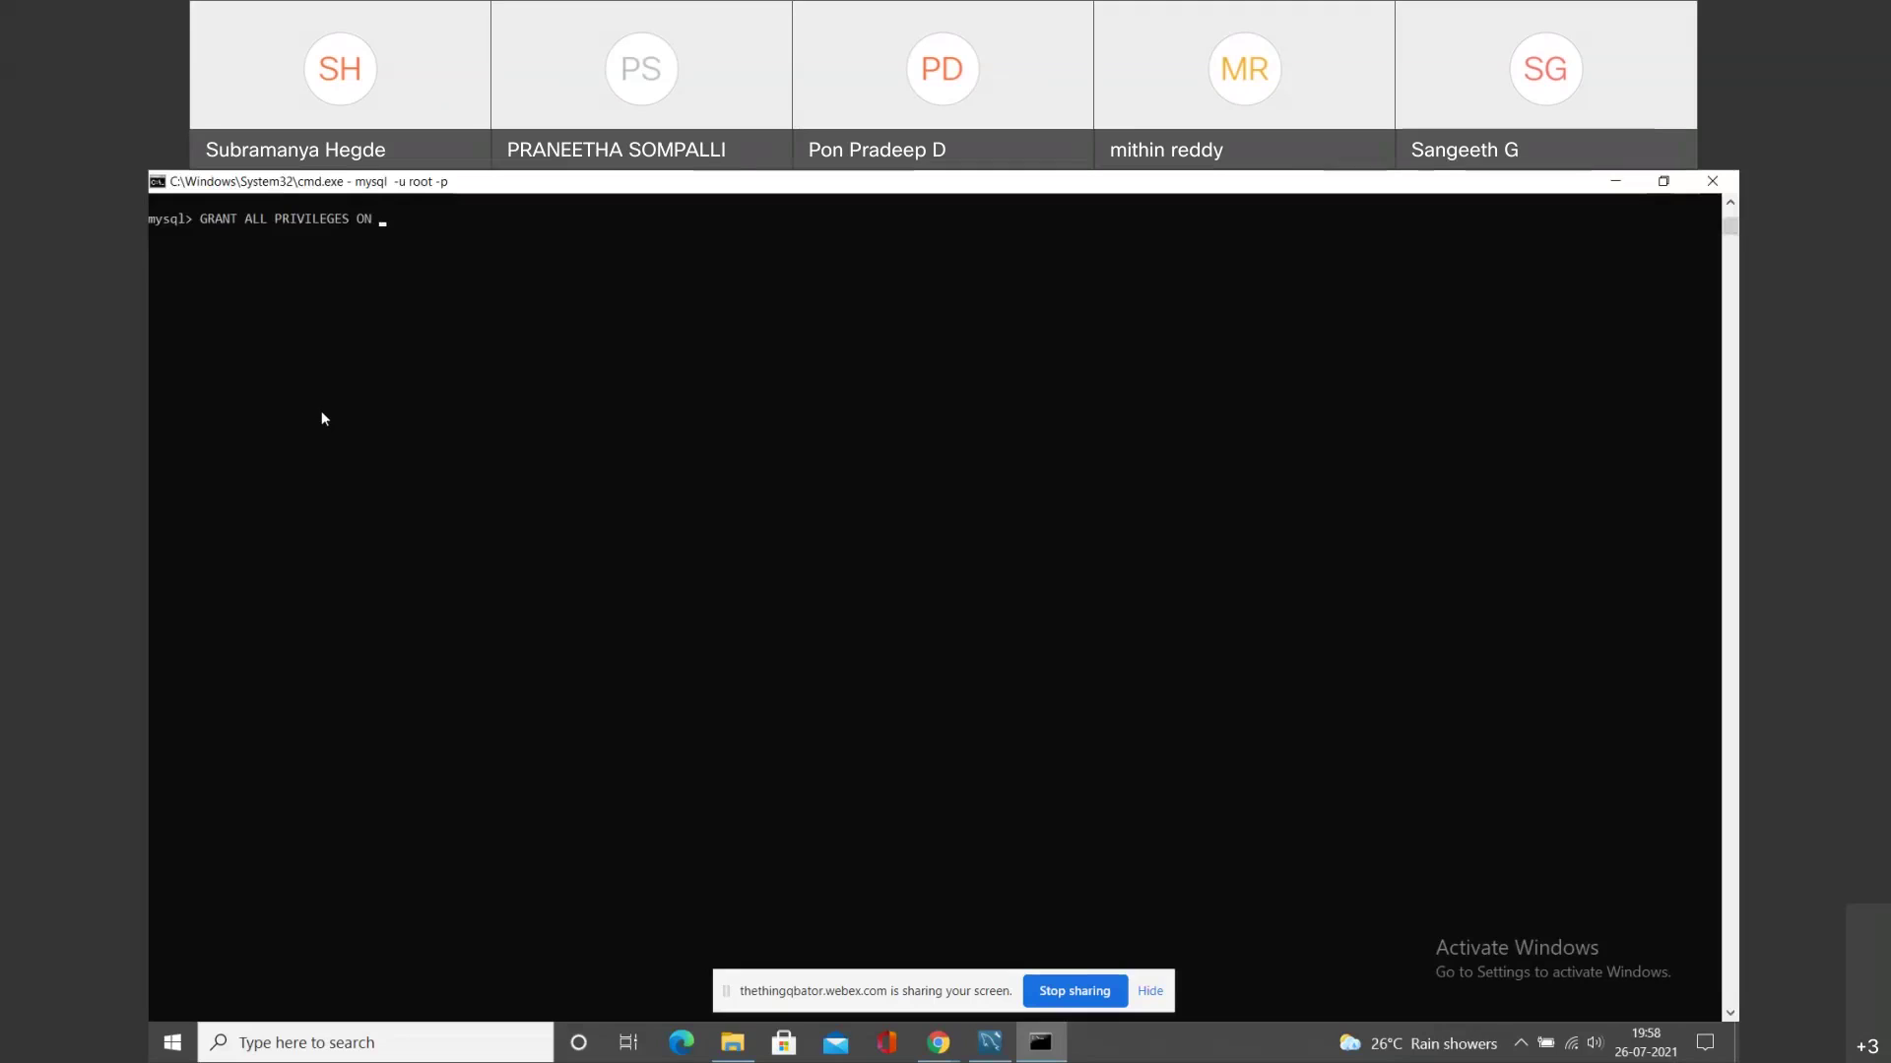
{"action": "type", "text": " *.* TO"}
{"action": "type", "text": " 'cr'"}
{"action": "type", "text": "eateuser"}
{"action": "key", "text": "Right"}
{"action": "type", "text": "@''"}
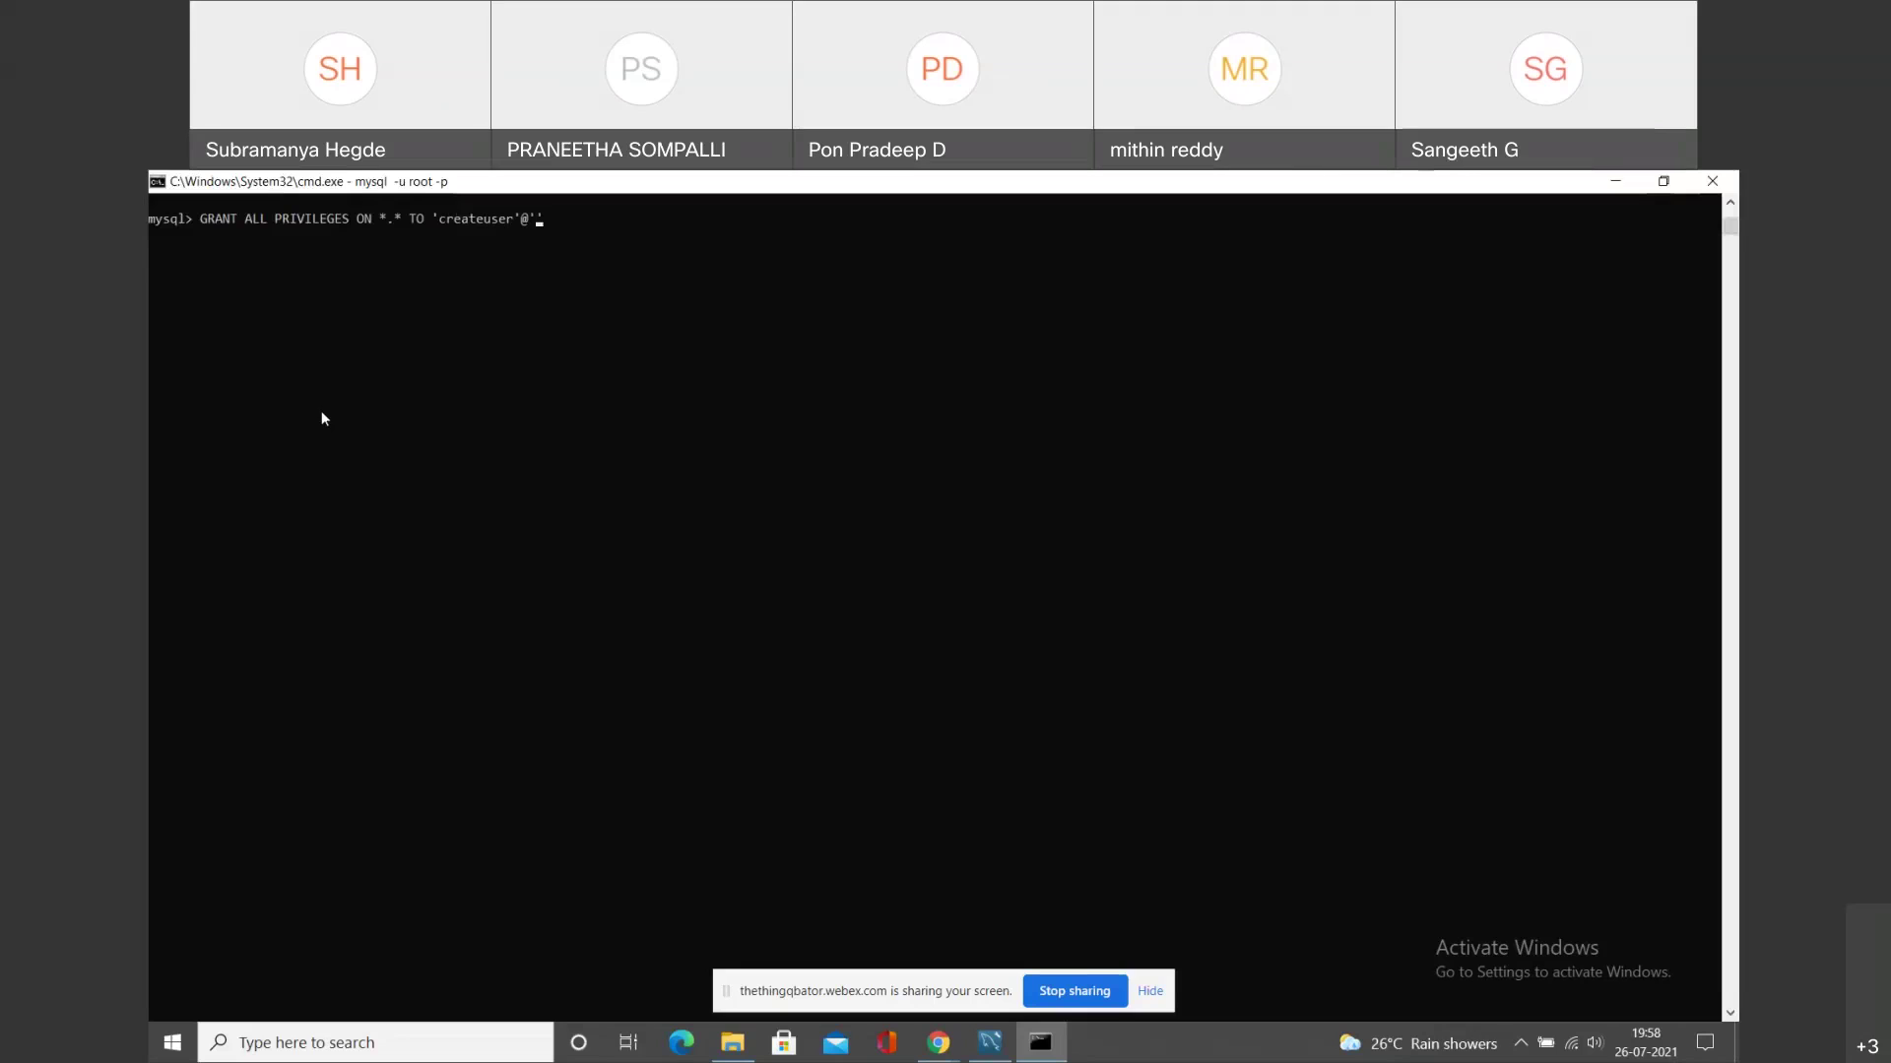
{"action": "type", "text": "%"}
{"action": "key", "text": "Right"}
{"action": "type", "text": ";"}
{"action": "key", "text": "Return"}
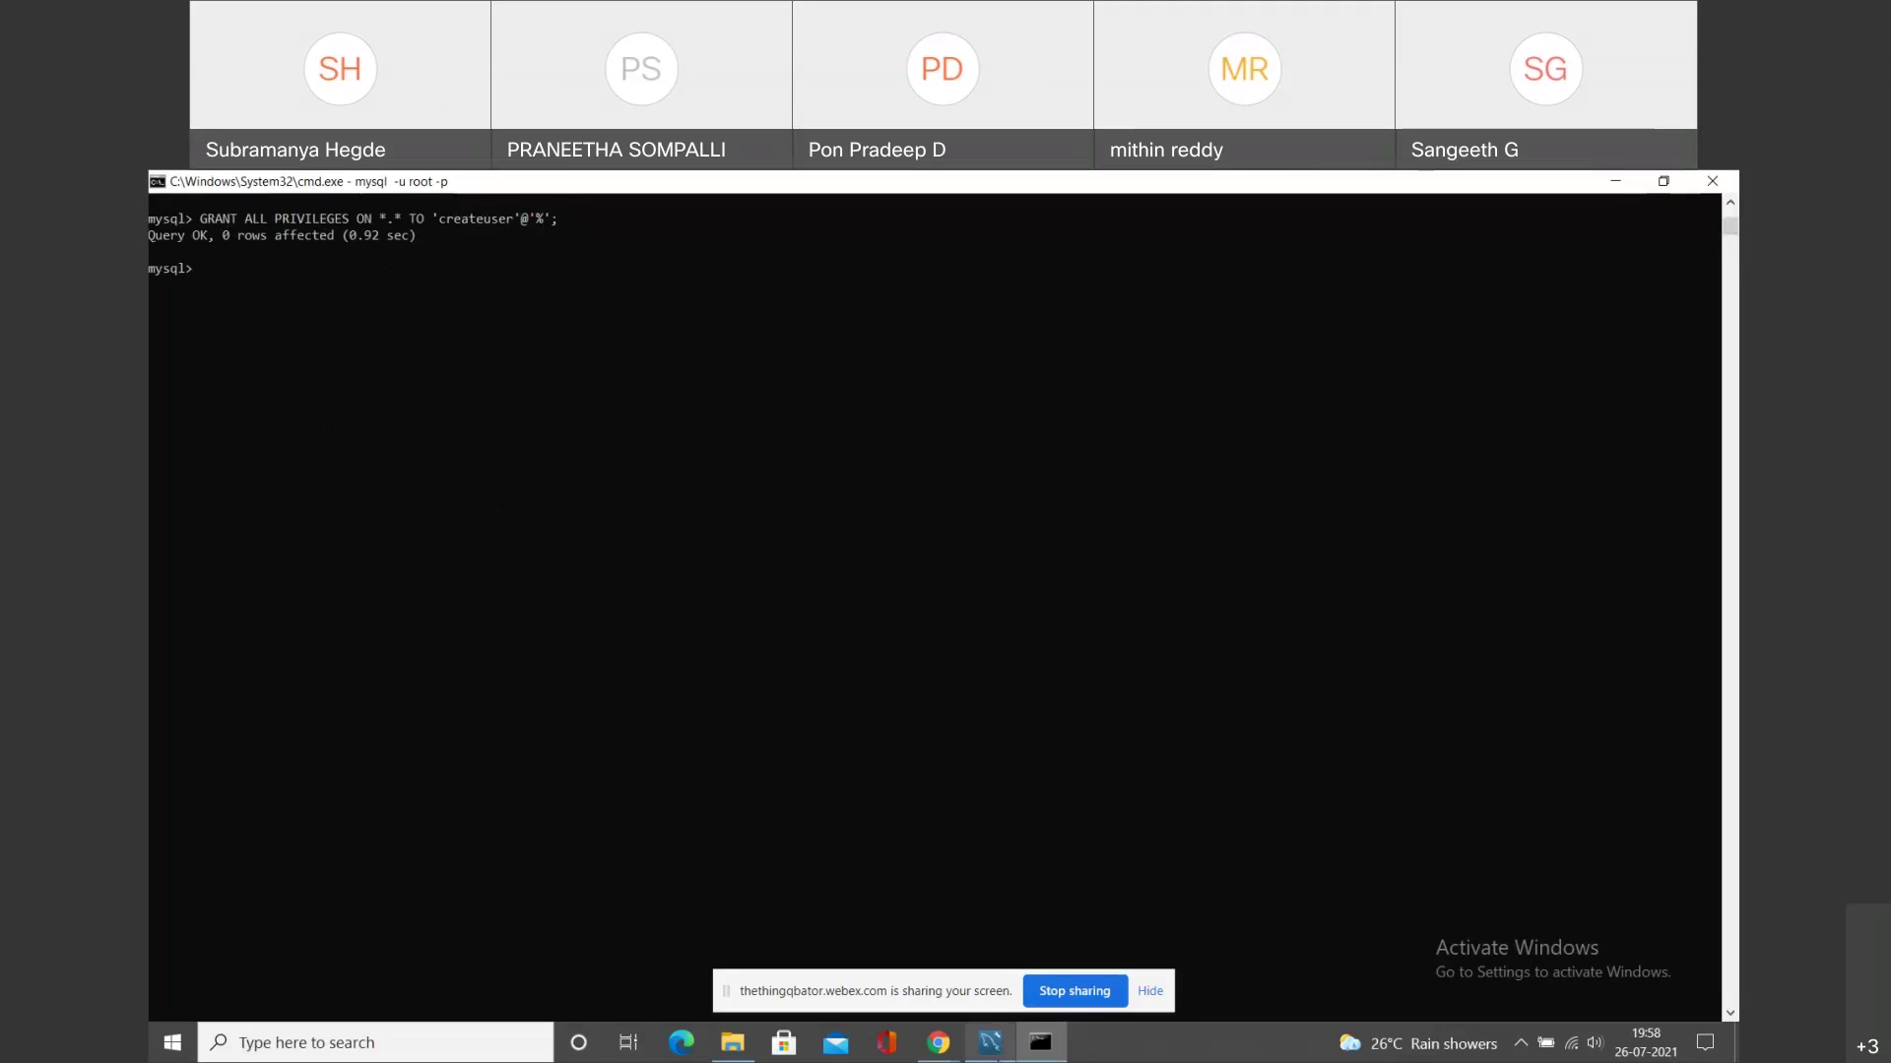
Switch to MySQL Workbench, refresh the user accounts and display createuser's administrative roles.
{"action": "left_click", "coordinate": [990, 1042]}
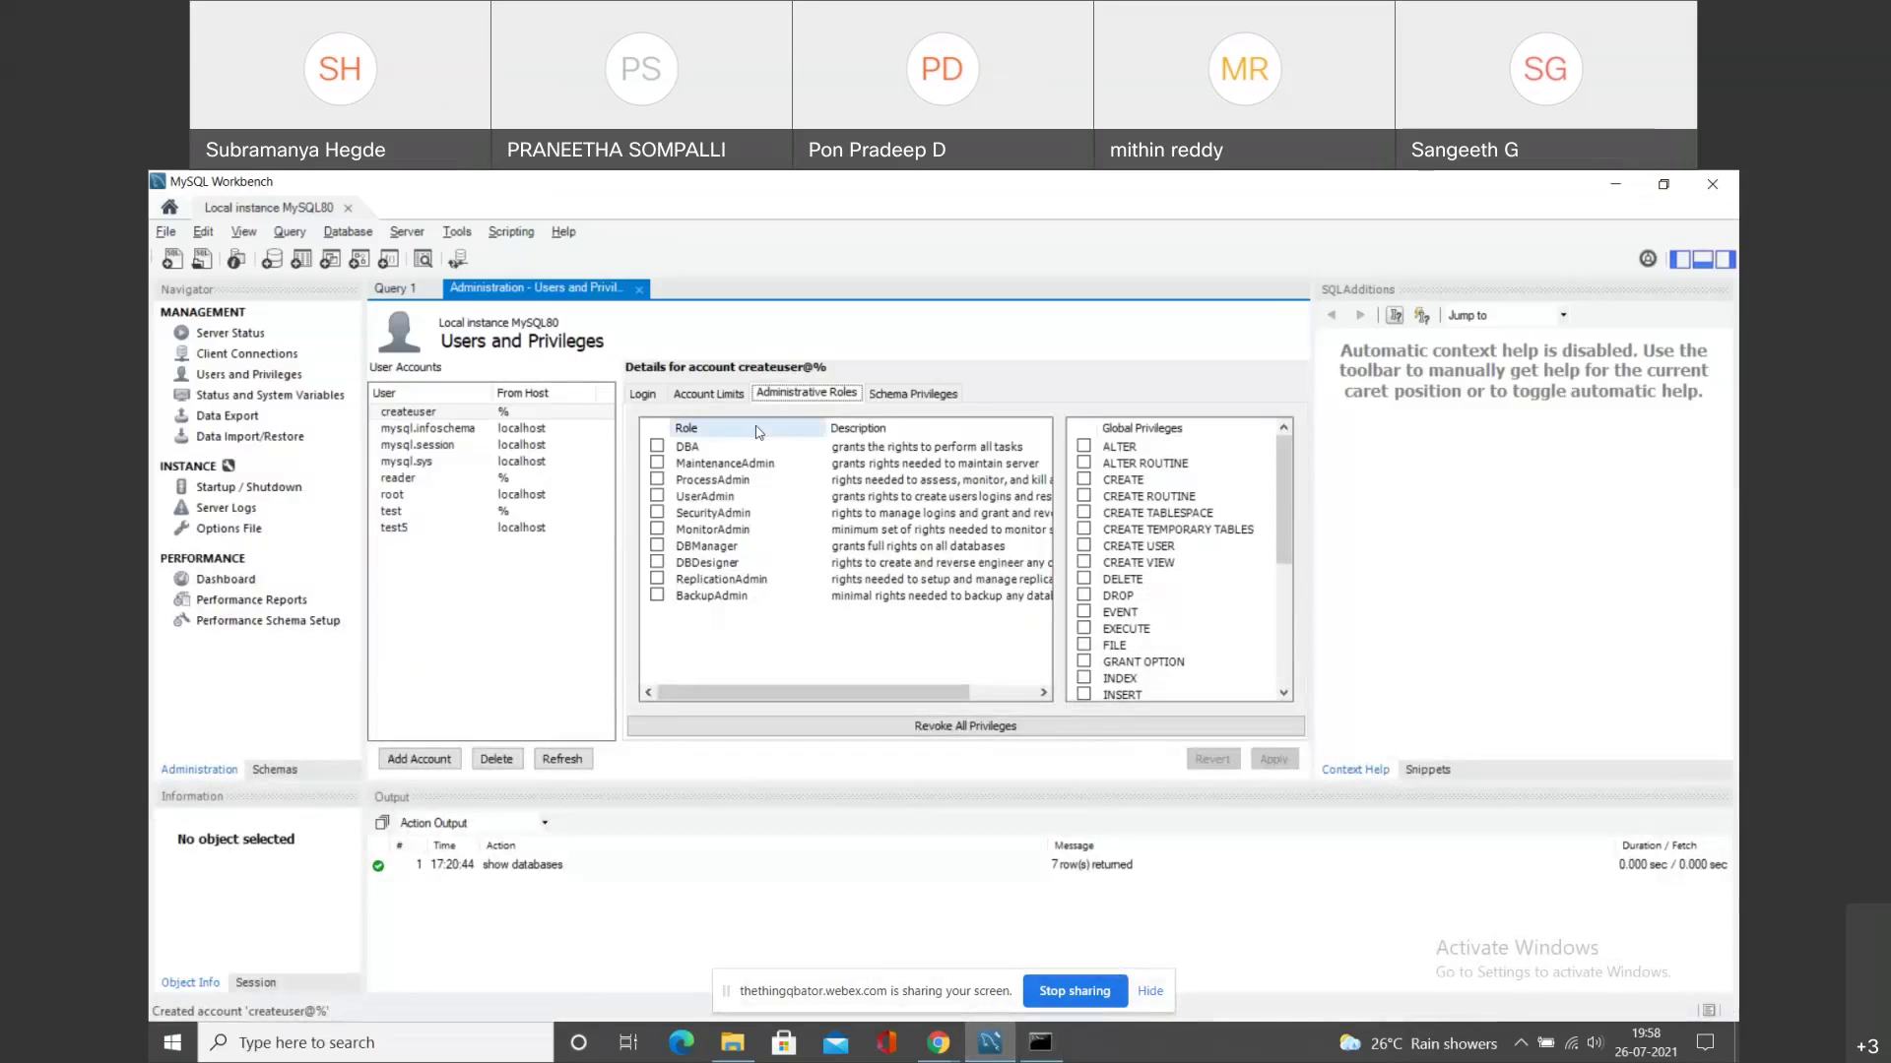
{"action": "left_click", "coordinate": [423, 413]}
{"action": "left_click", "coordinate": [551, 760]}
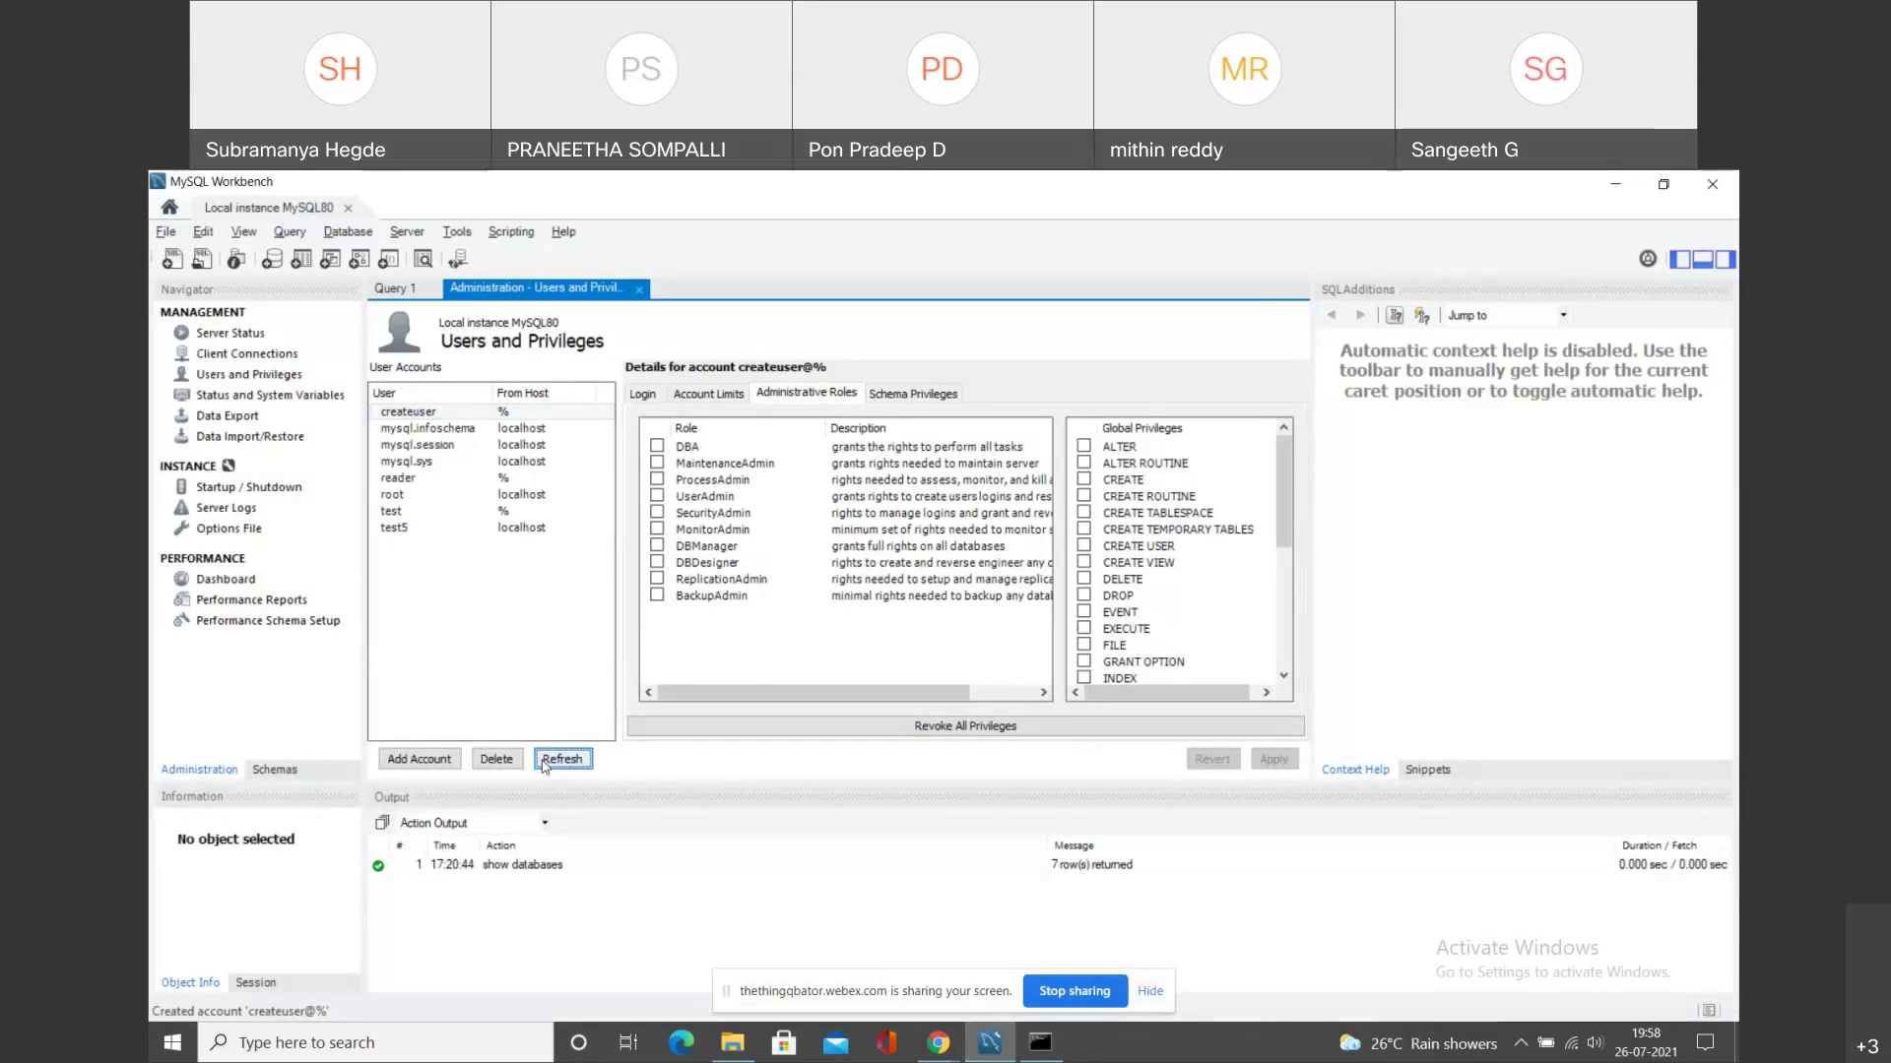
{"action": "left_click", "coordinate": [406, 412]}
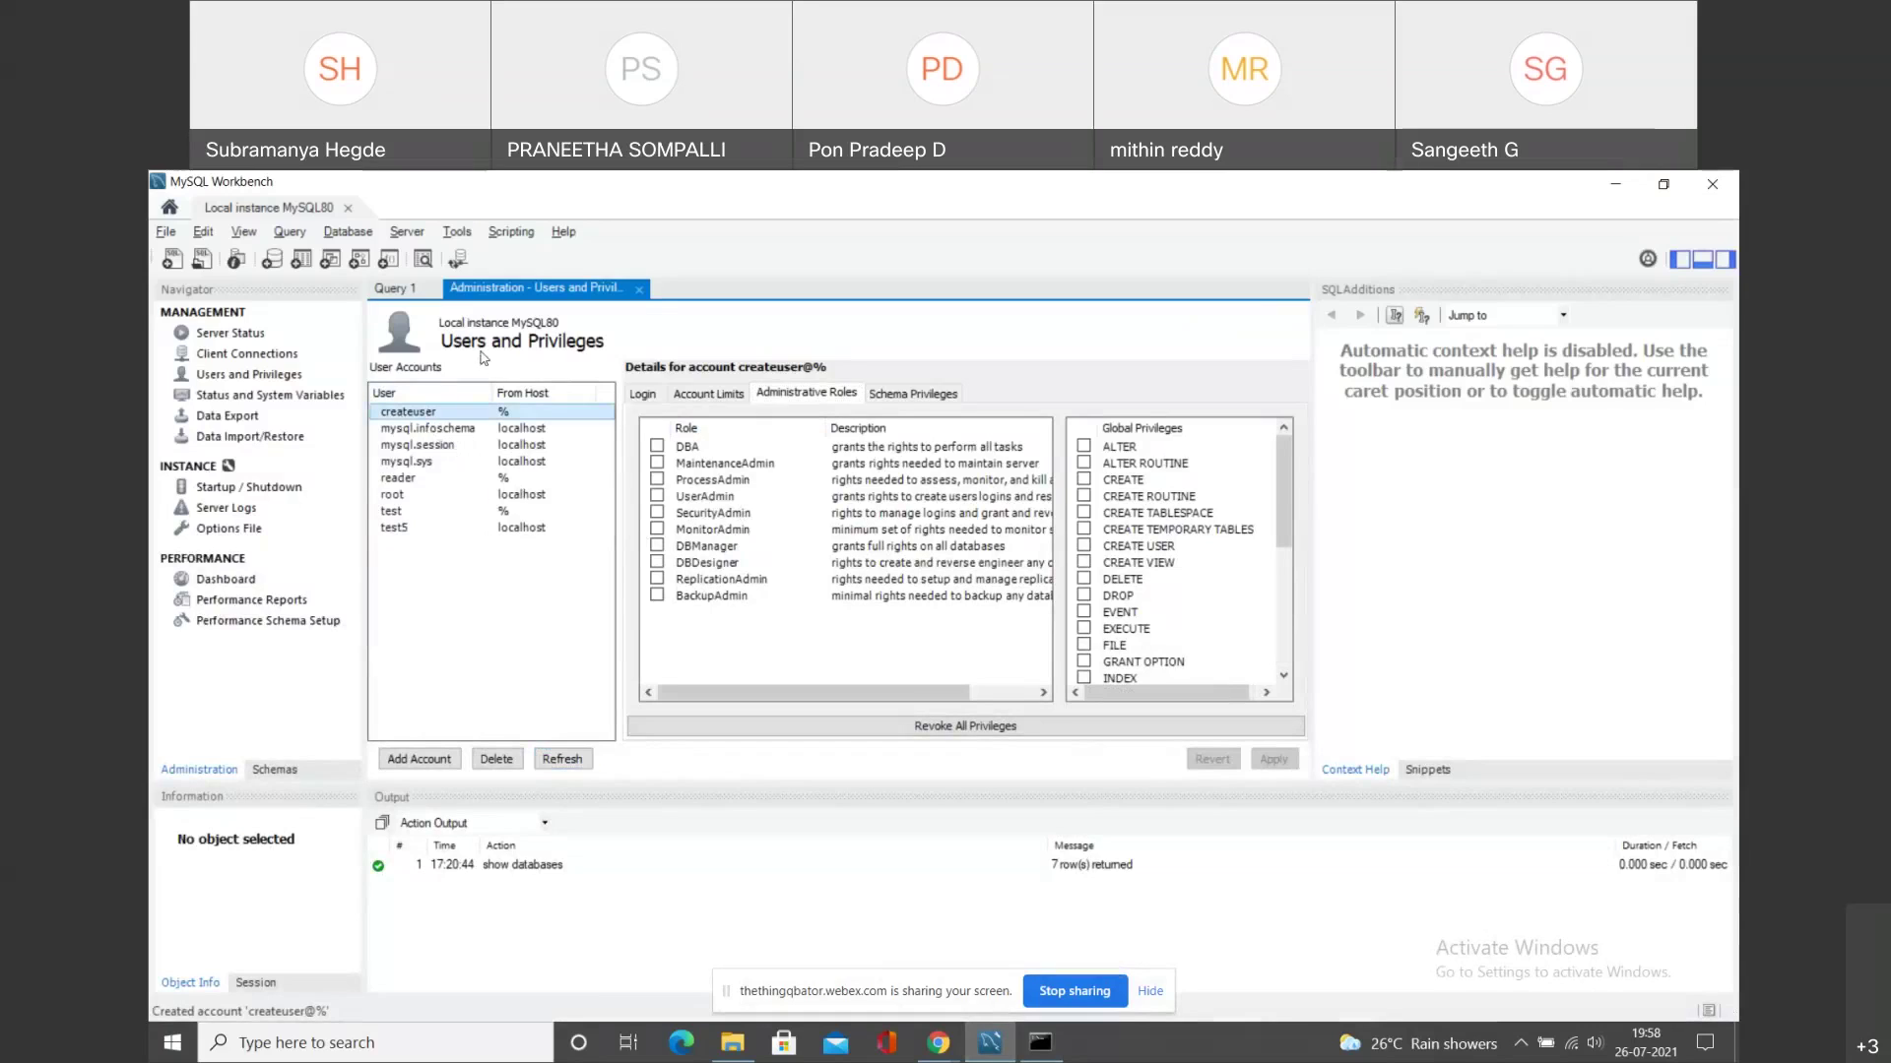
{"action": "left_click", "coordinate": [259, 376]}
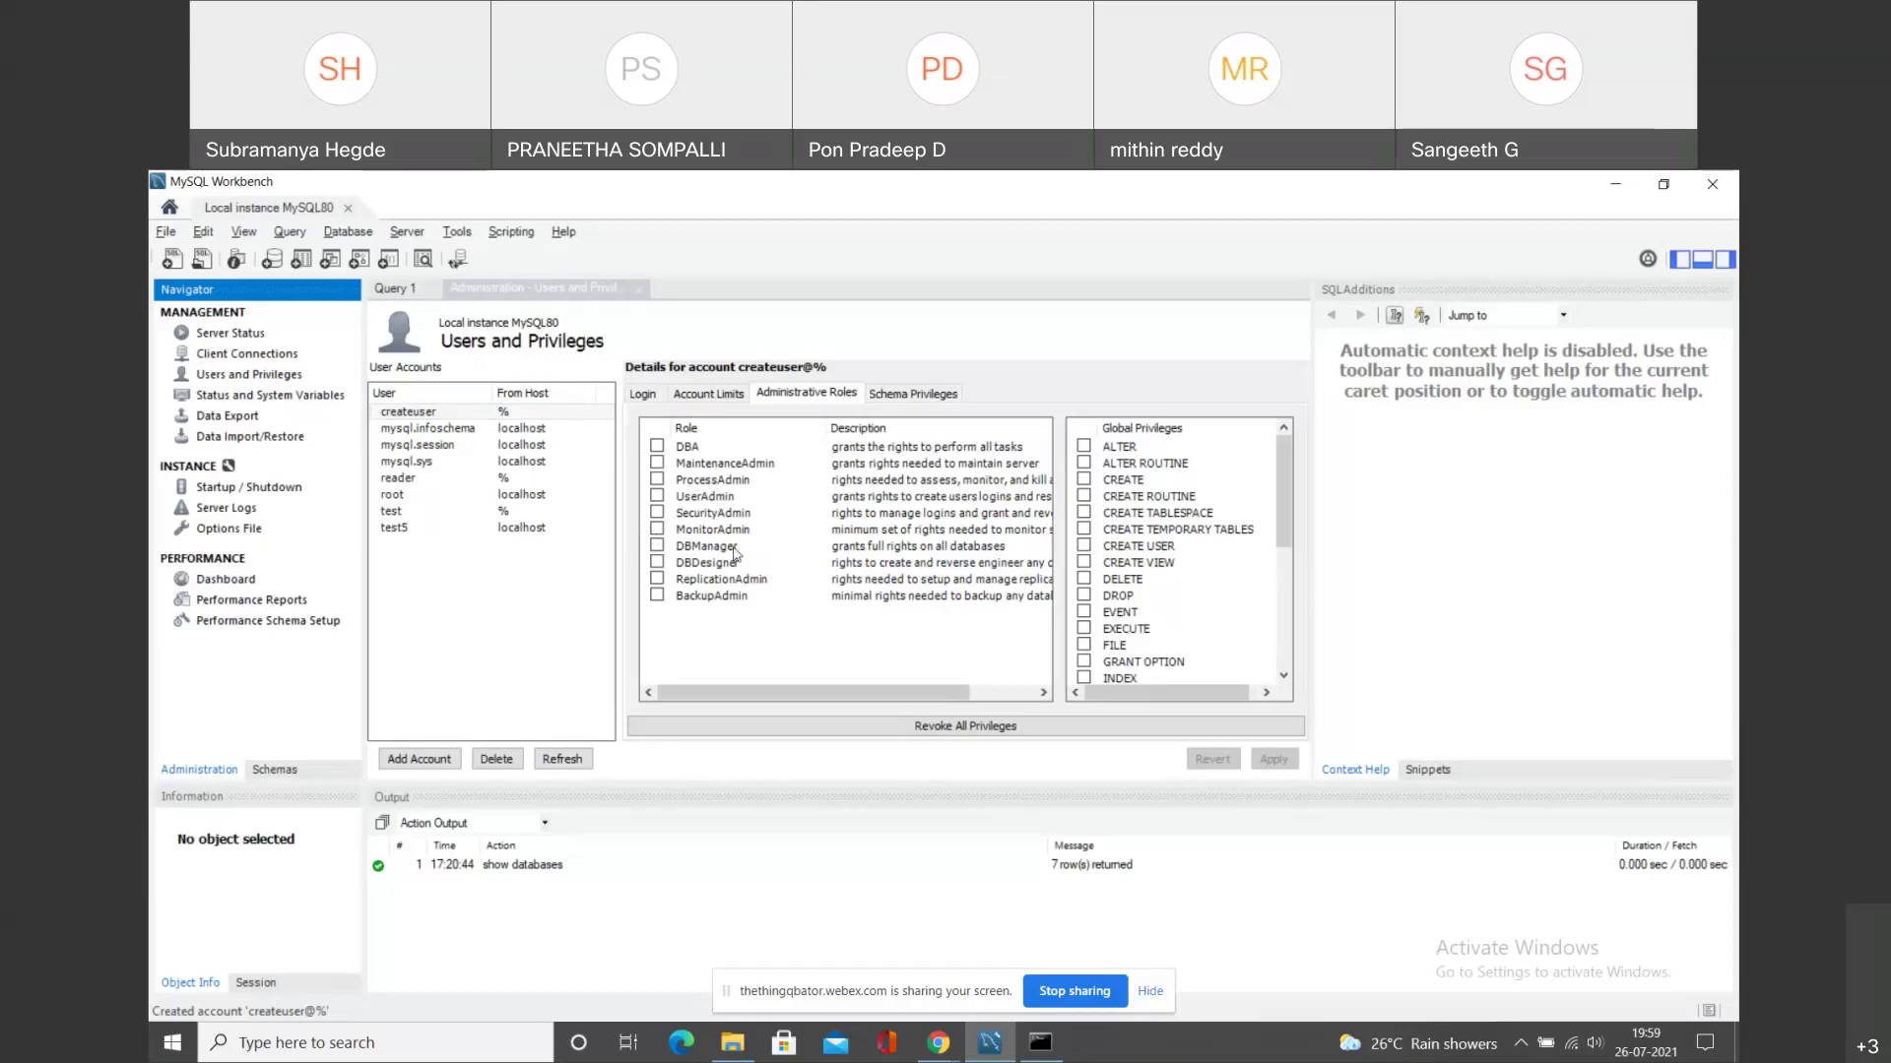
{"action": "left_click", "coordinate": [551, 764]}
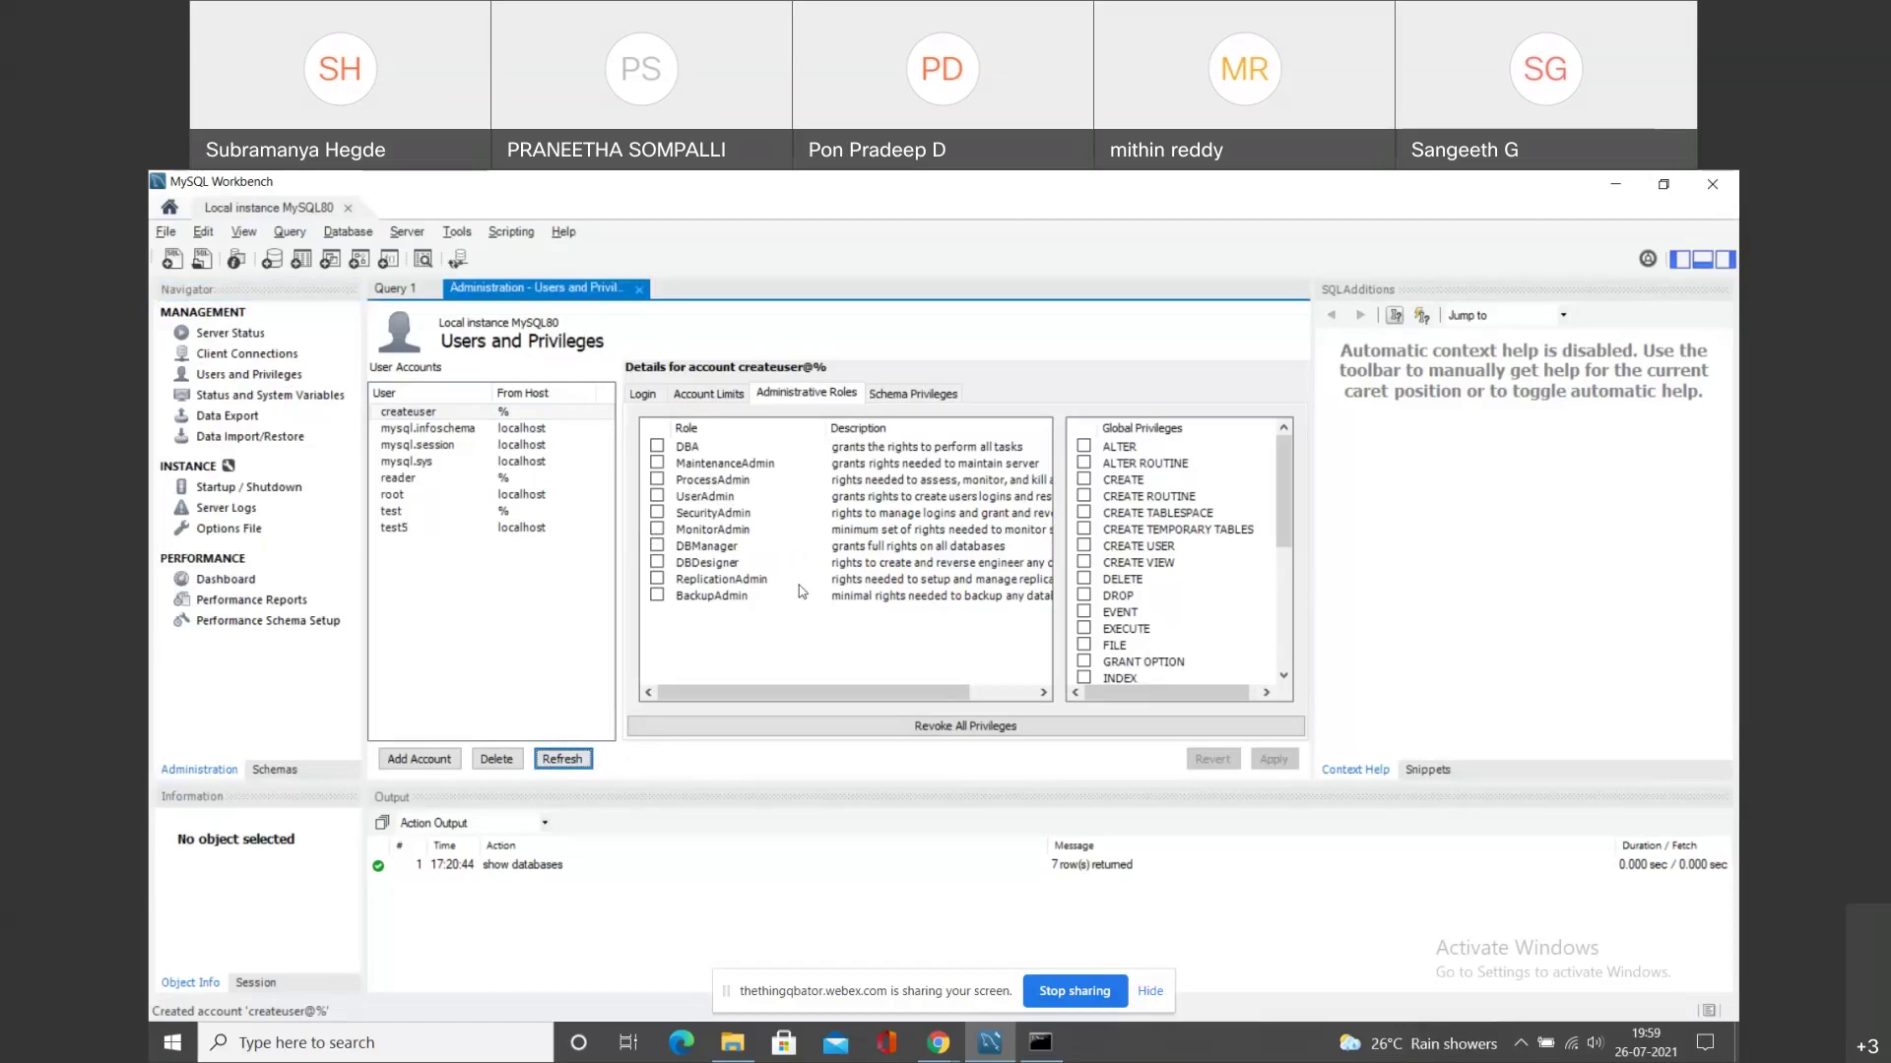
{"action": "scroll", "coordinate": [1073, 618], "scroll_direction": "down", "scroll_amount": 1}
{"action": "scroll", "coordinate": [1120, 623], "scroll_direction": "up", "scroll_amount": 1}
{"action": "left_click", "coordinate": [423, 413]}
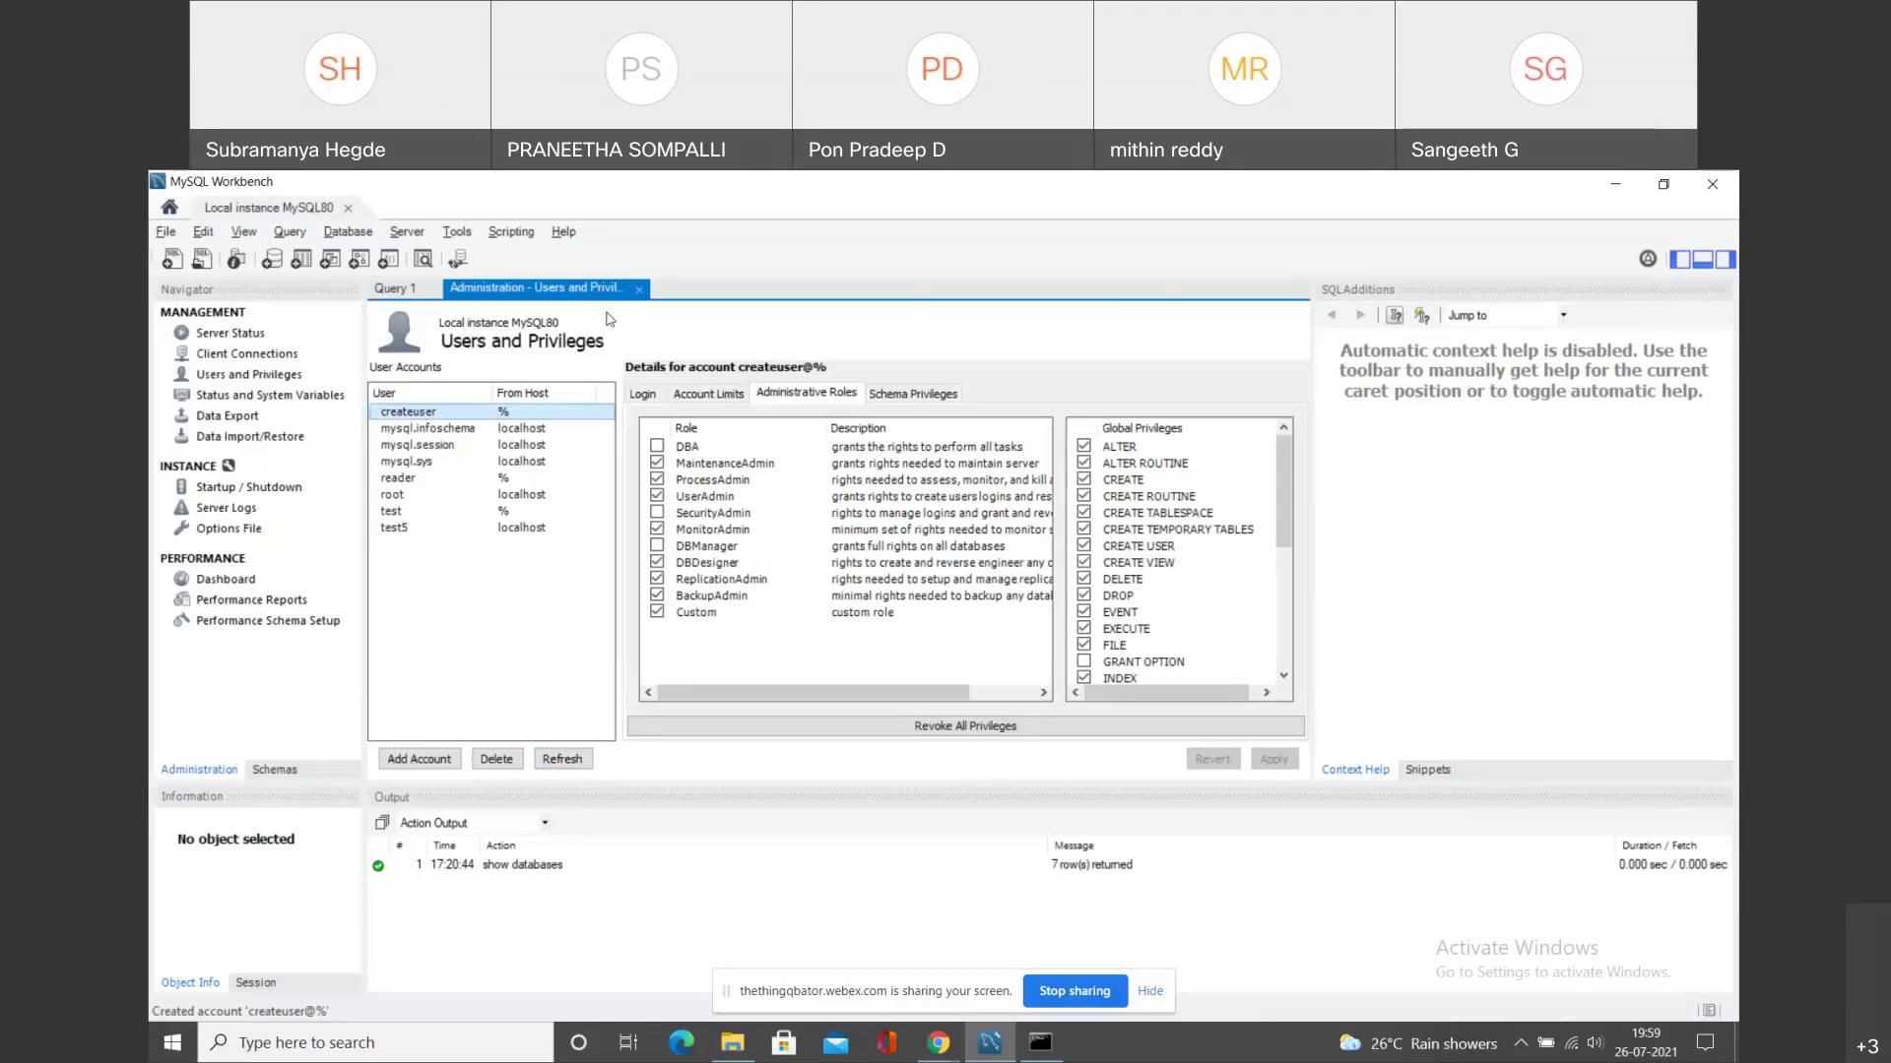
Reselect createuser under Users and Privileges and review its full list of global privileges.
{"action": "left_click", "coordinate": [249, 376]}
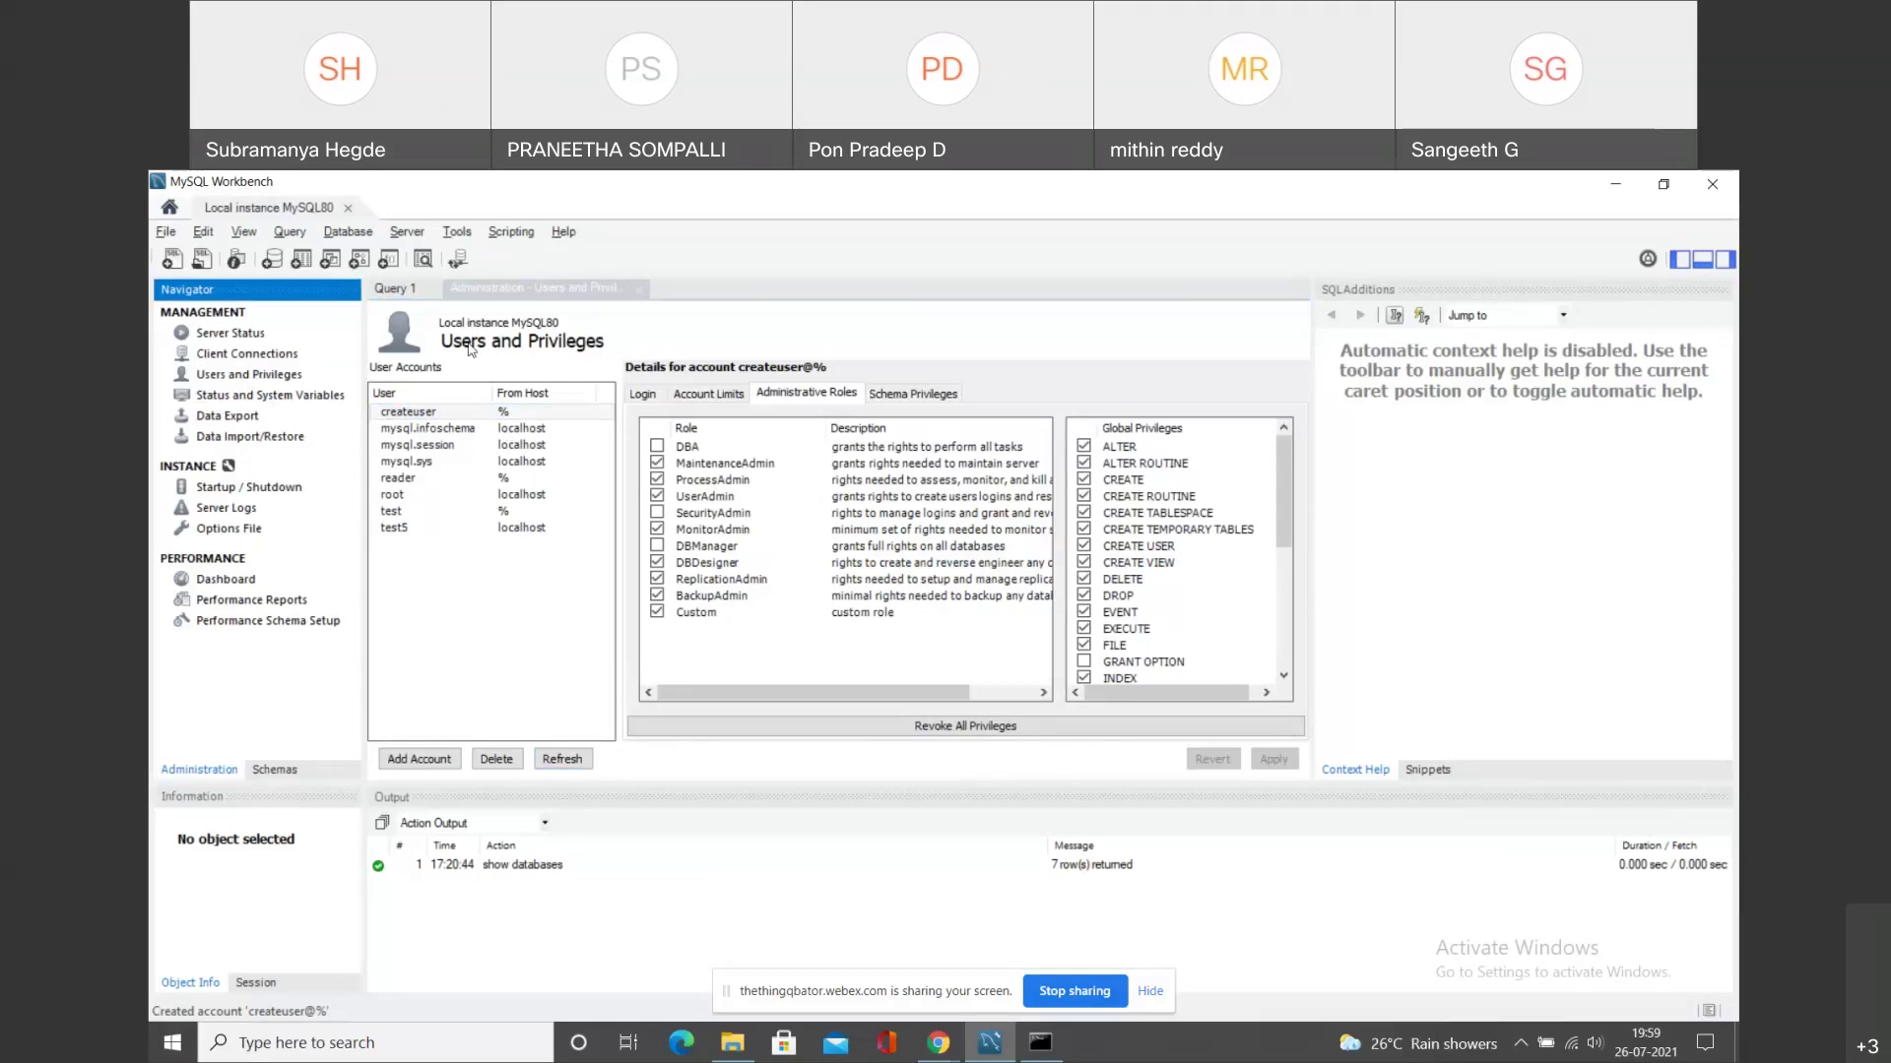
{"action": "left_click", "coordinate": [418, 413]}
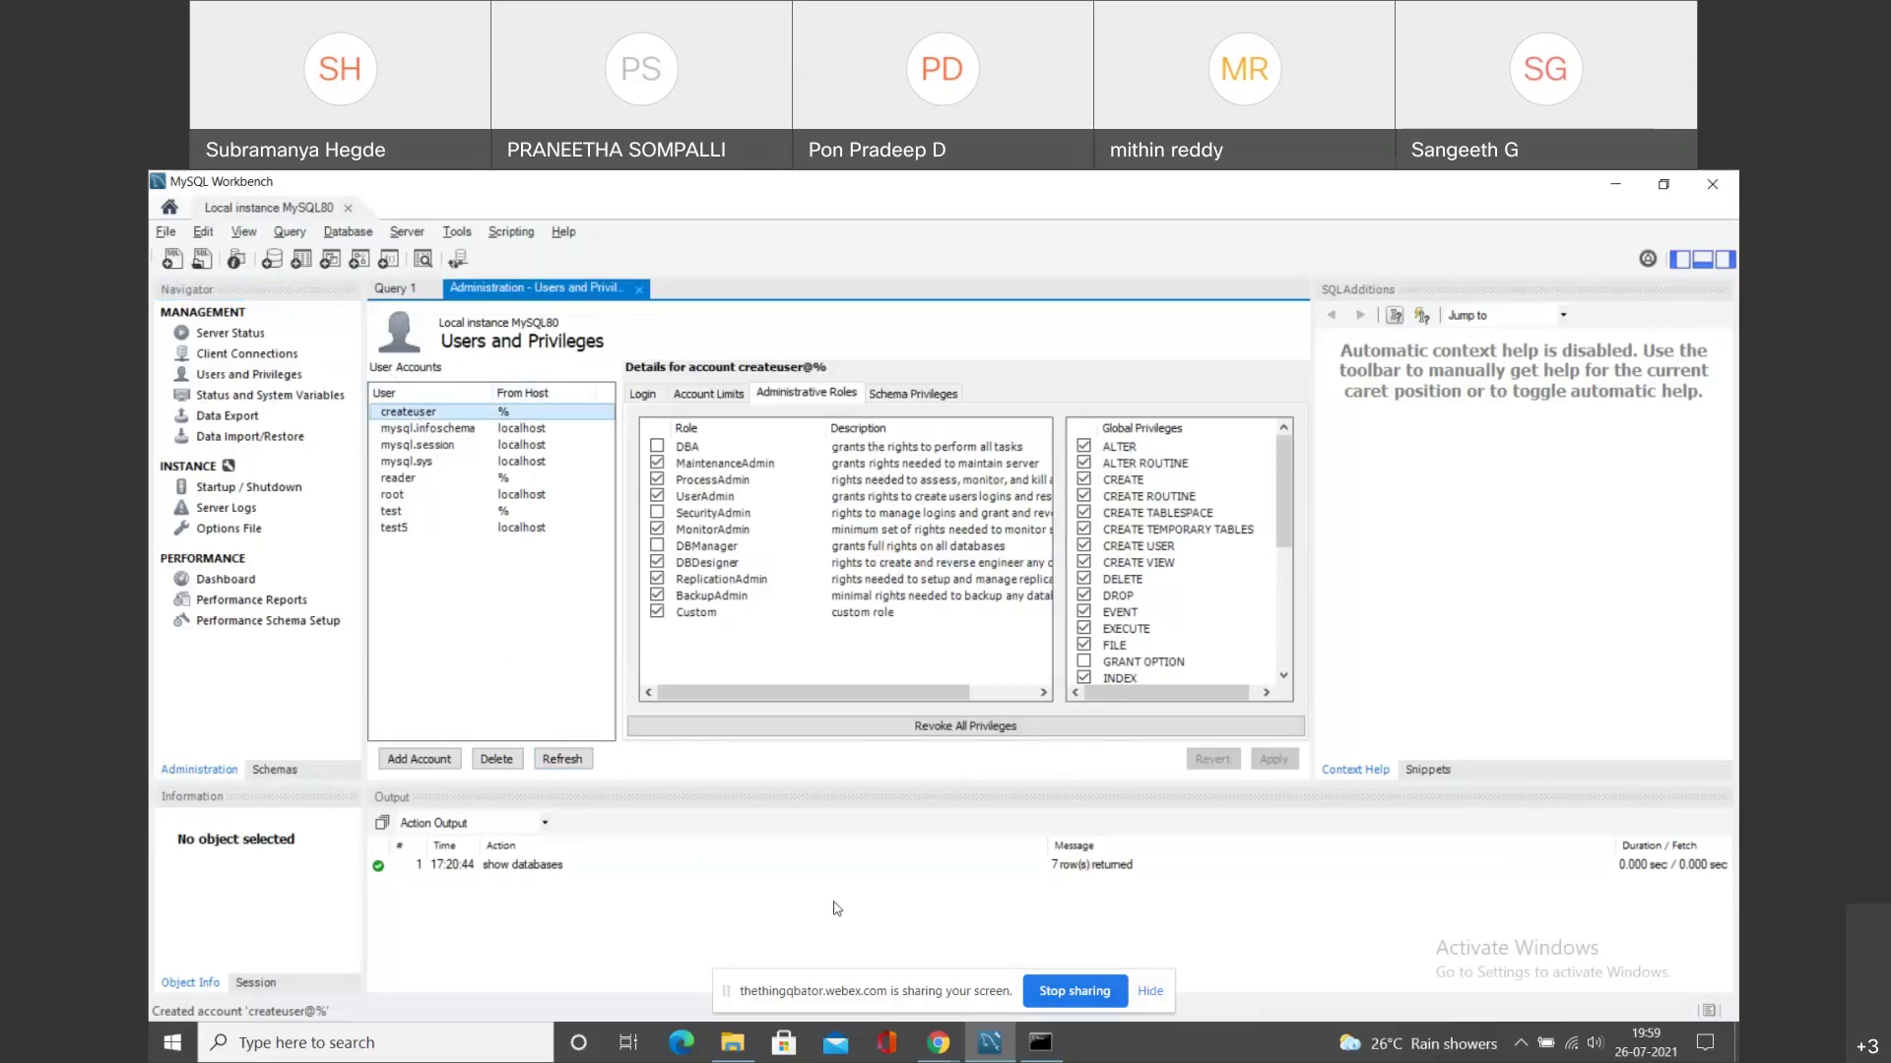
{"action": "left_click", "coordinate": [1021, 1039]}
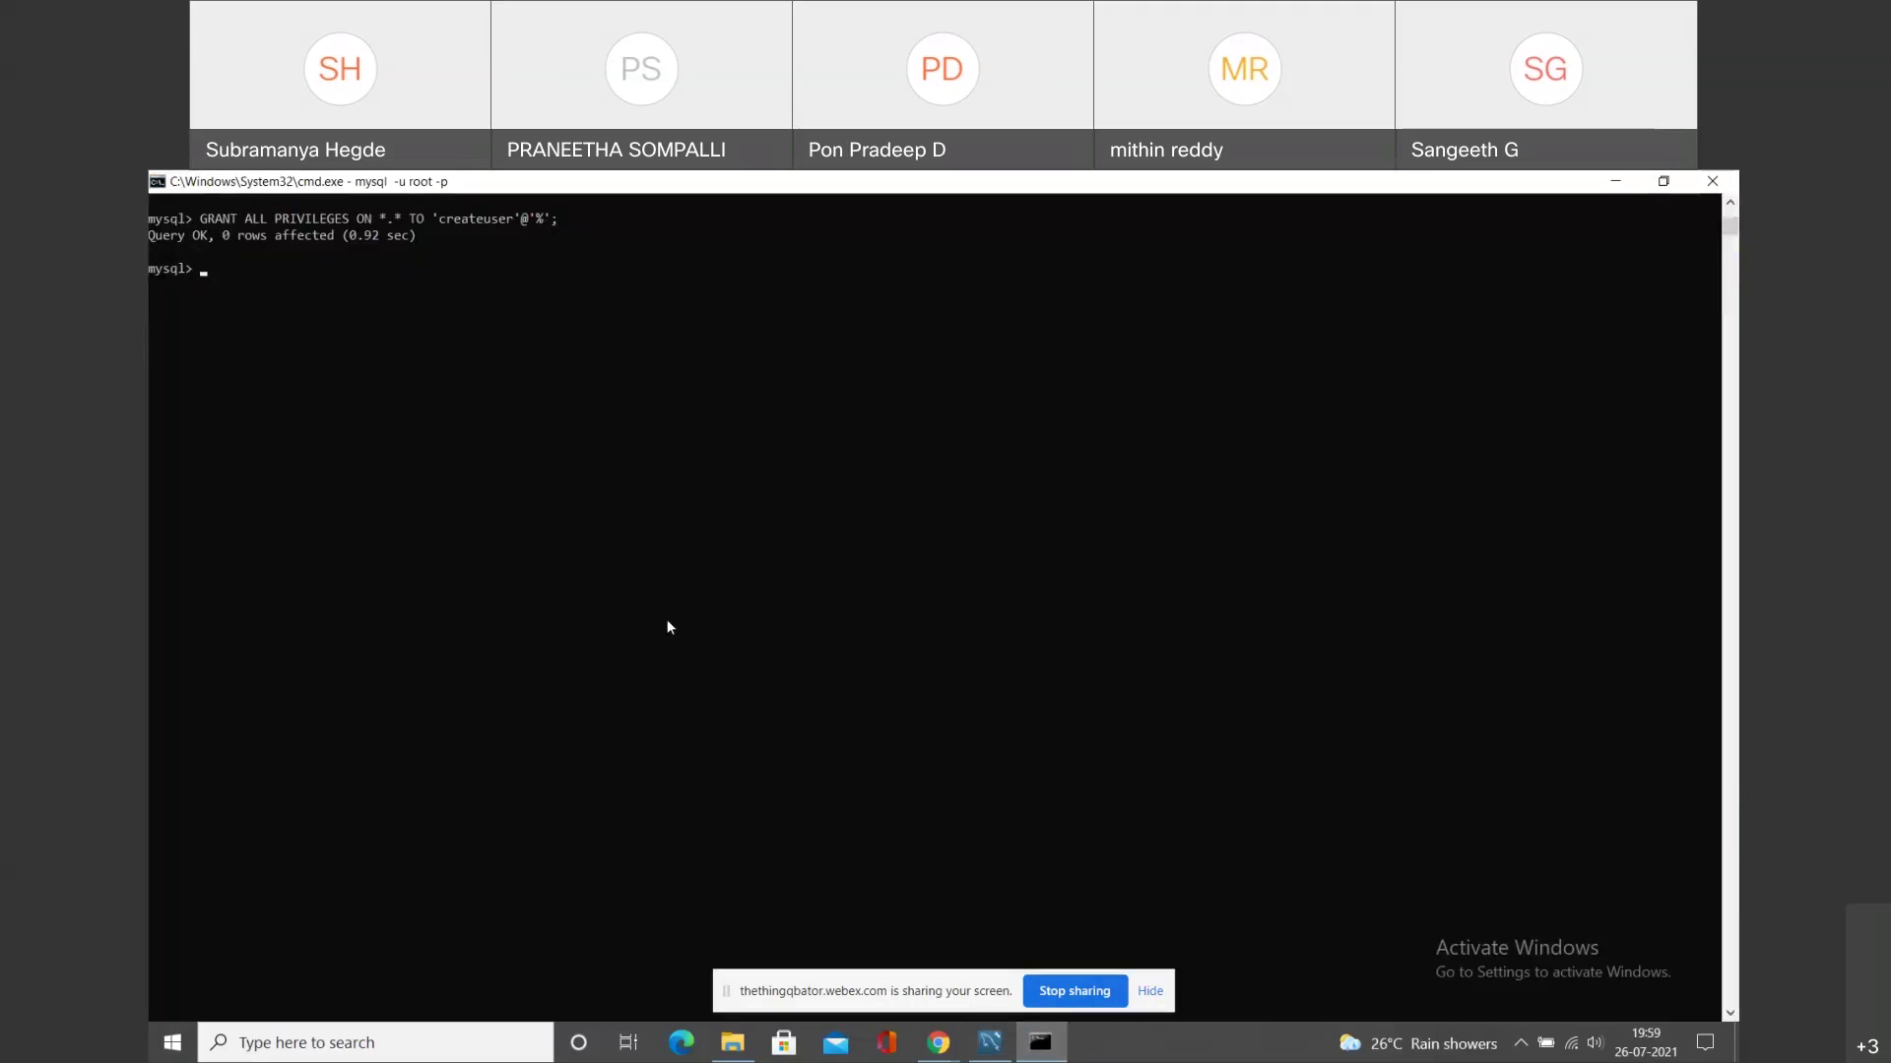
{"action": "key", "text": "alt+Tab"}
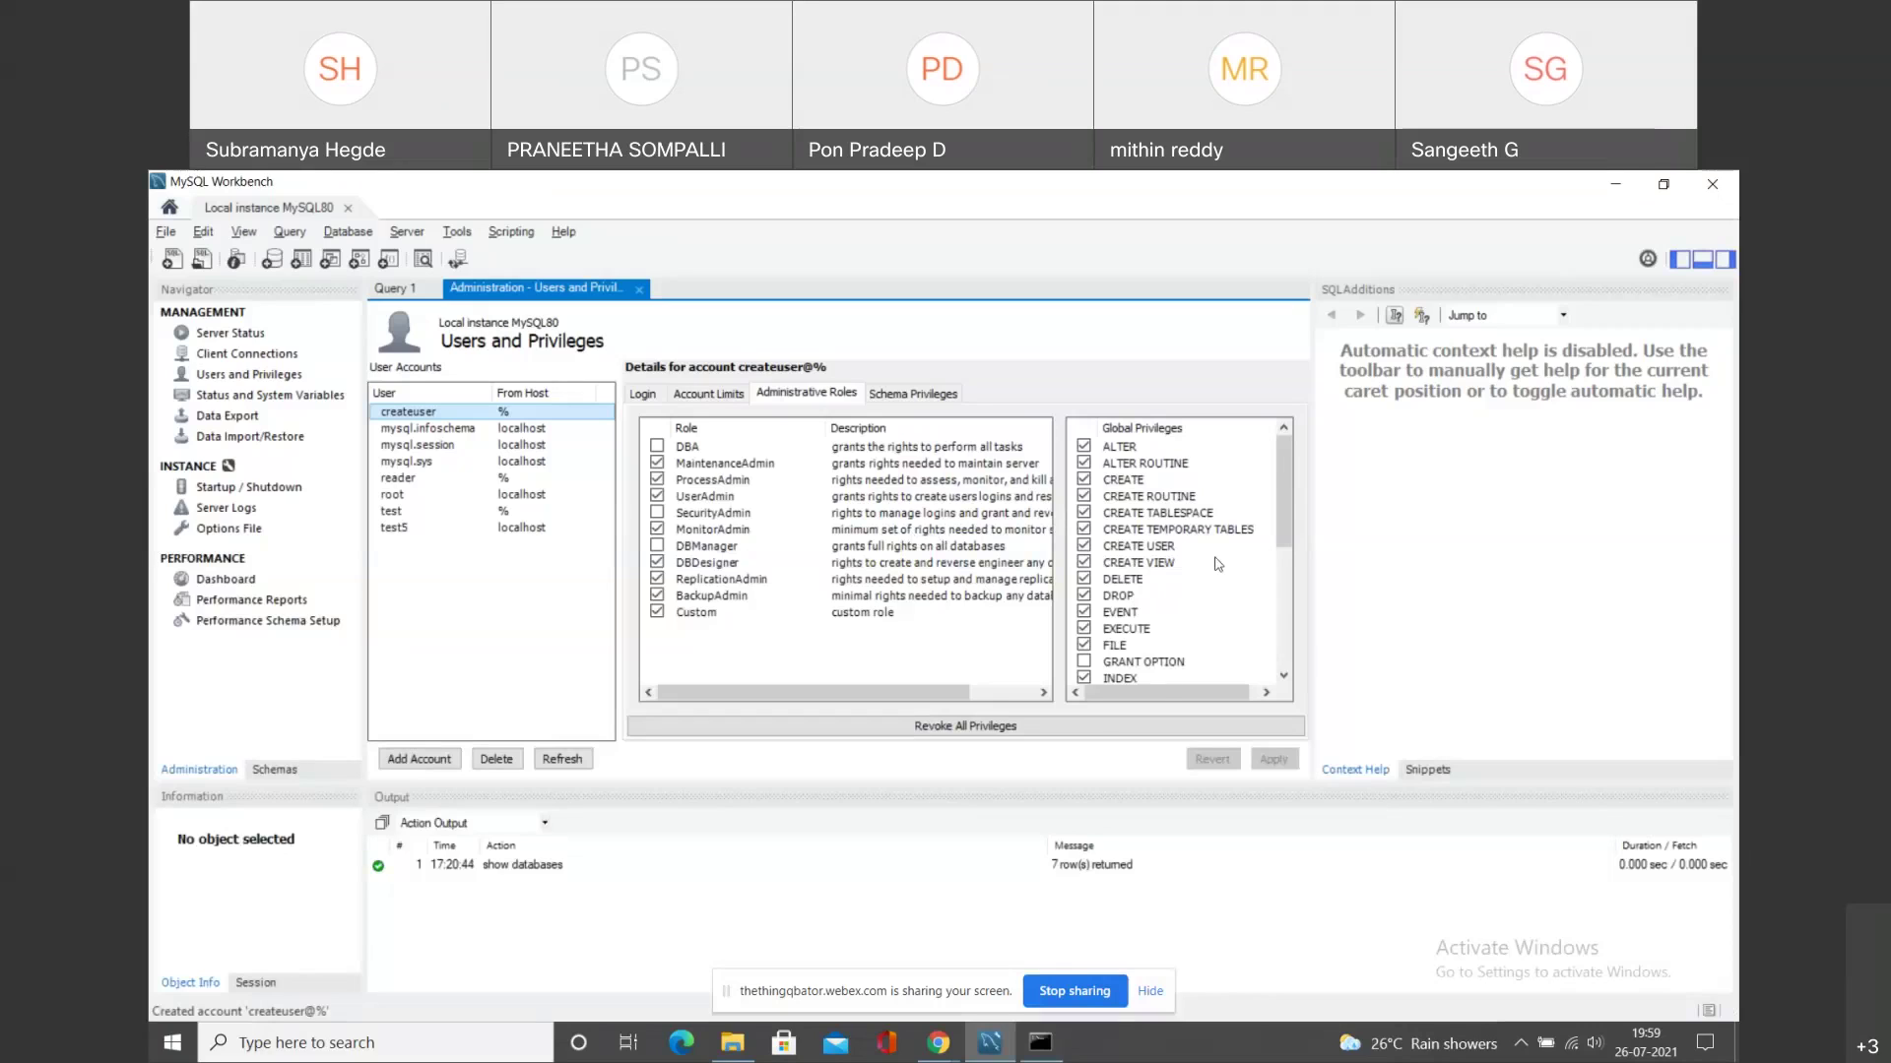
{"action": "scroll", "coordinate": [1218, 563], "scroll_direction": "down", "scroll_amount": 4}
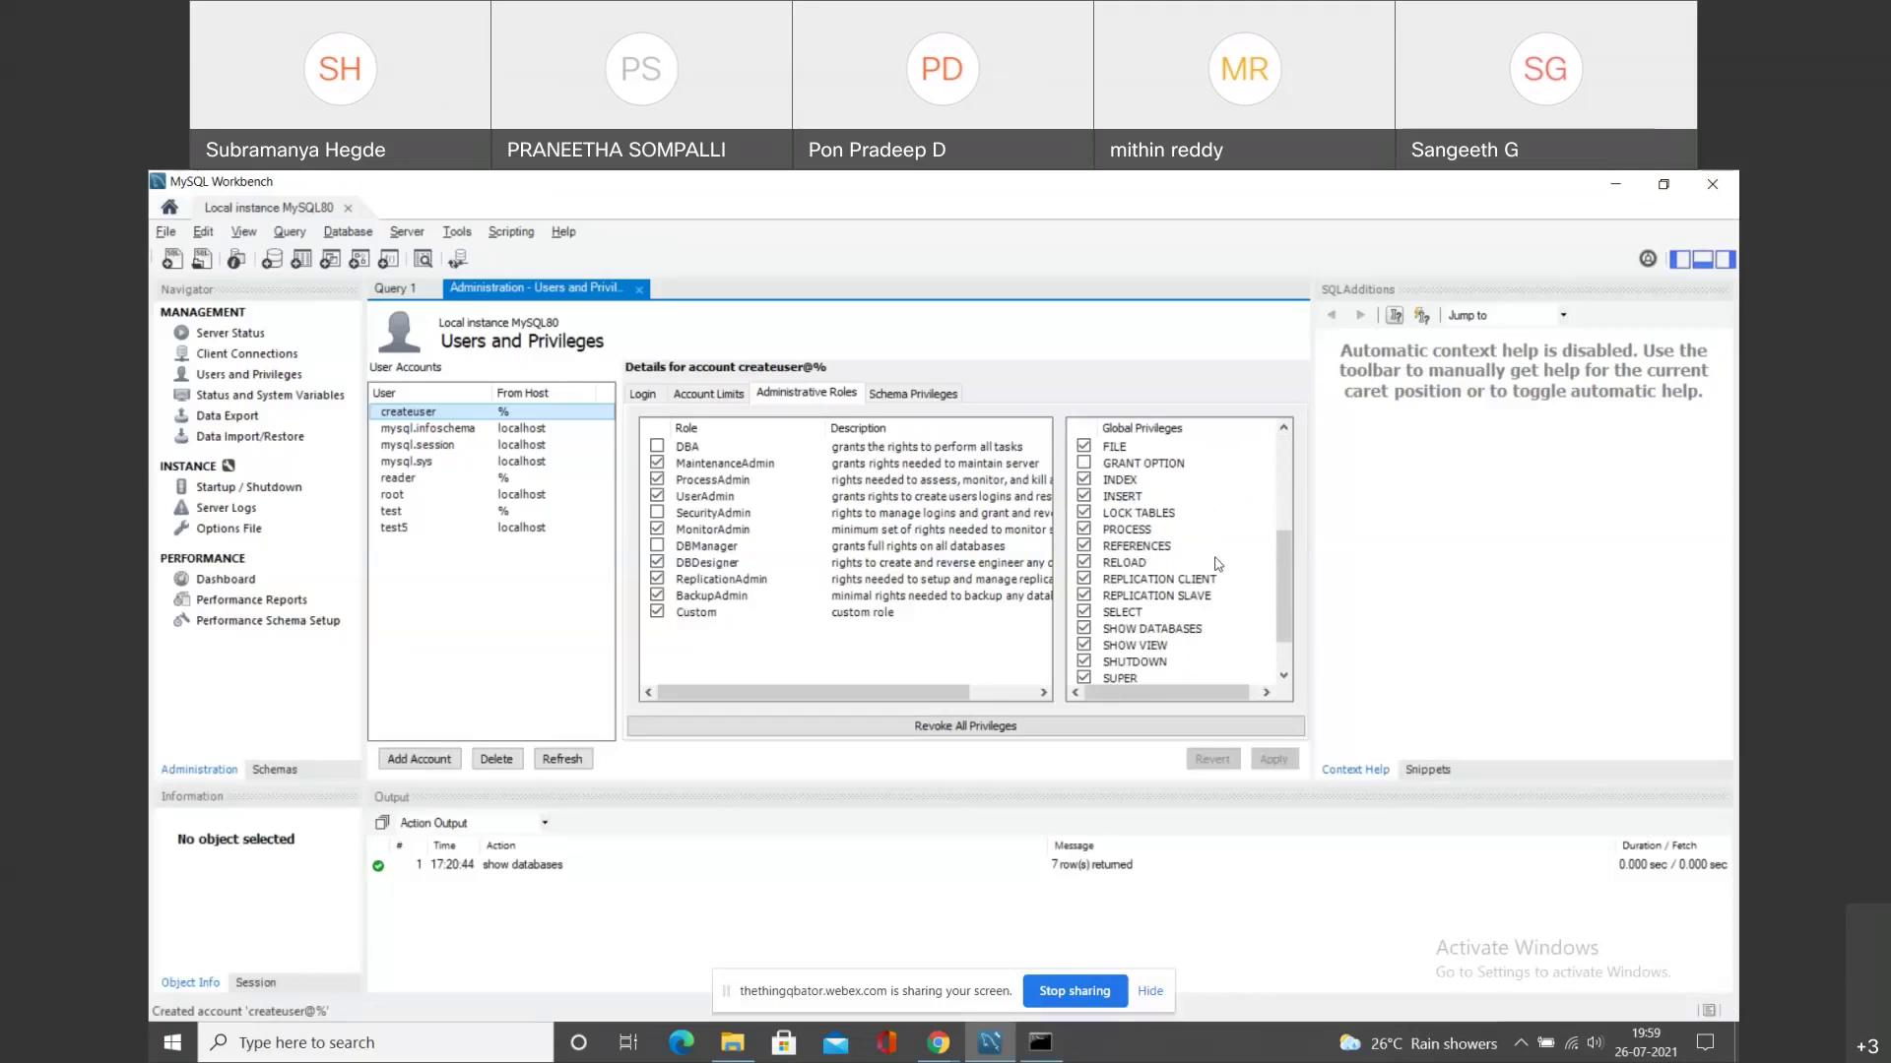
{"action": "scroll", "coordinate": [1218, 563], "scroll_direction": "down", "scroll_amount": 1}
{"action": "scroll", "coordinate": [1218, 563], "scroll_direction": "up", "scroll_amount": 5}
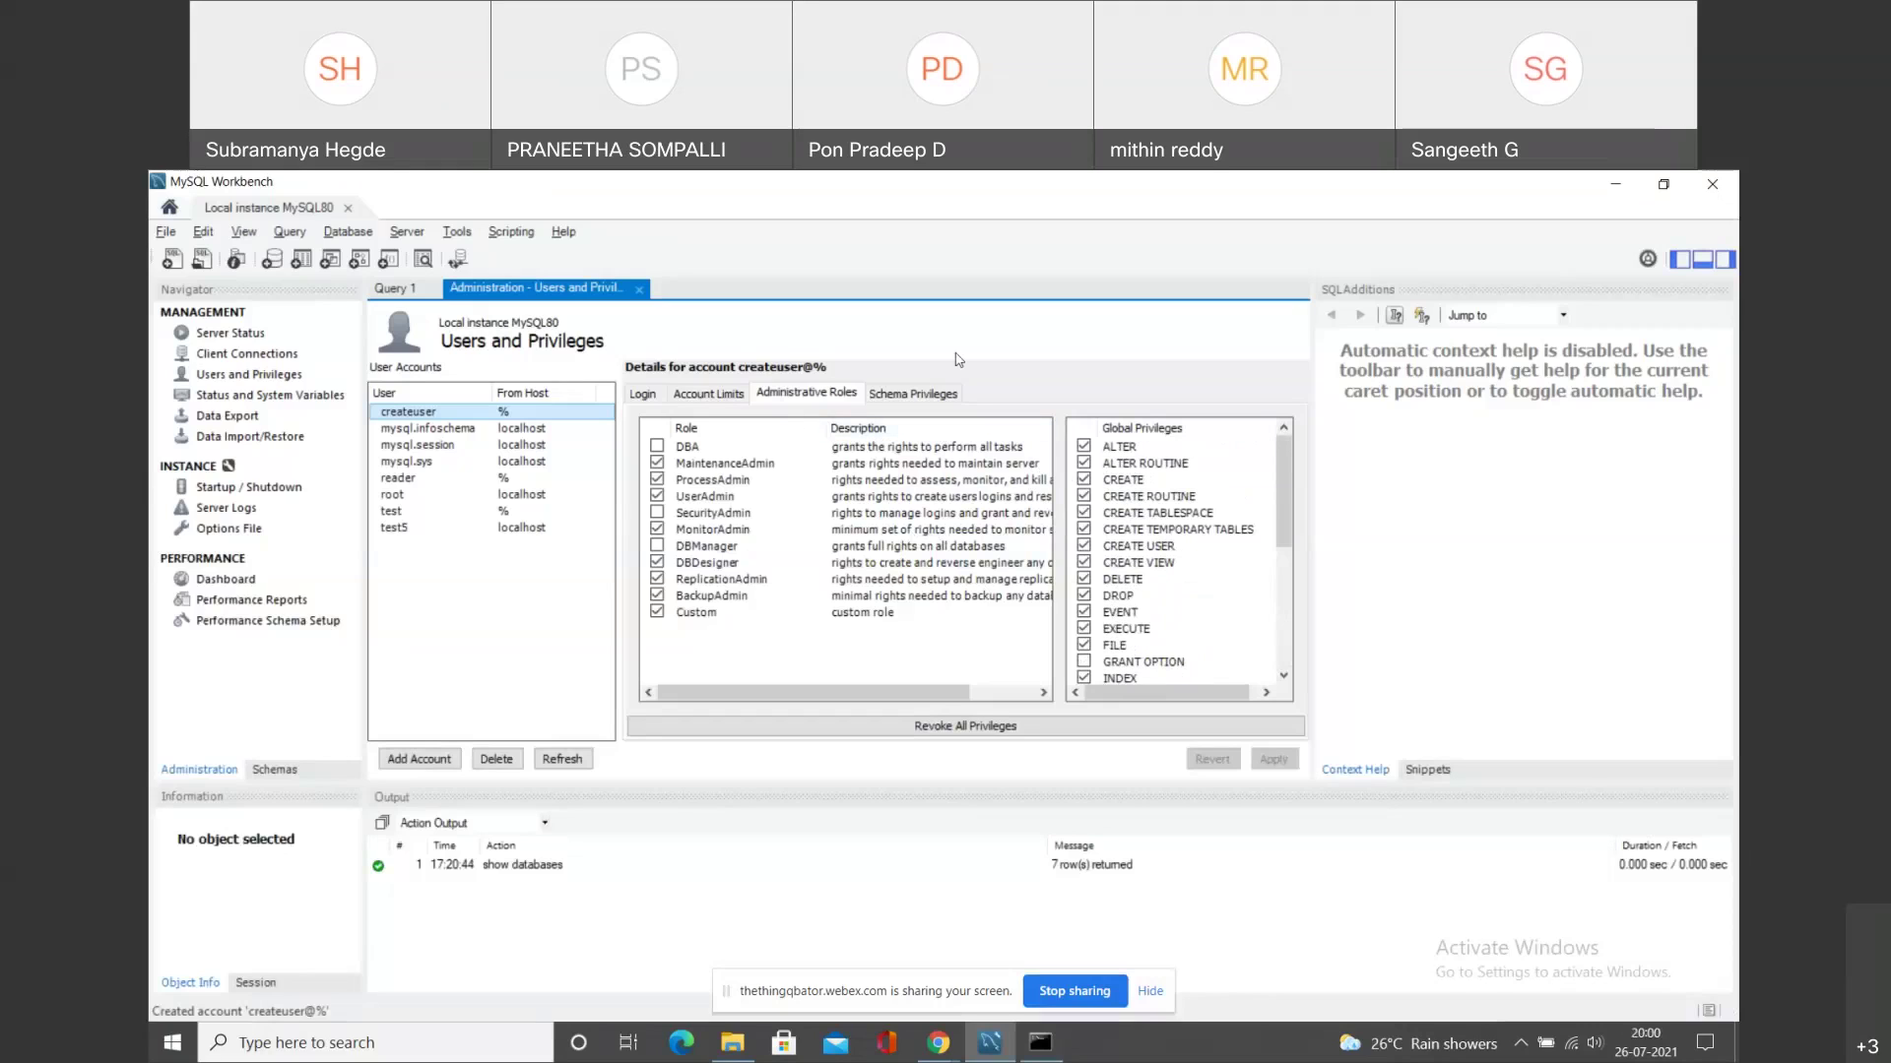
Begin a new database connection in MySQL Workbench and set its username to connectuser.
{"action": "key", "text": "alt+Tab"}
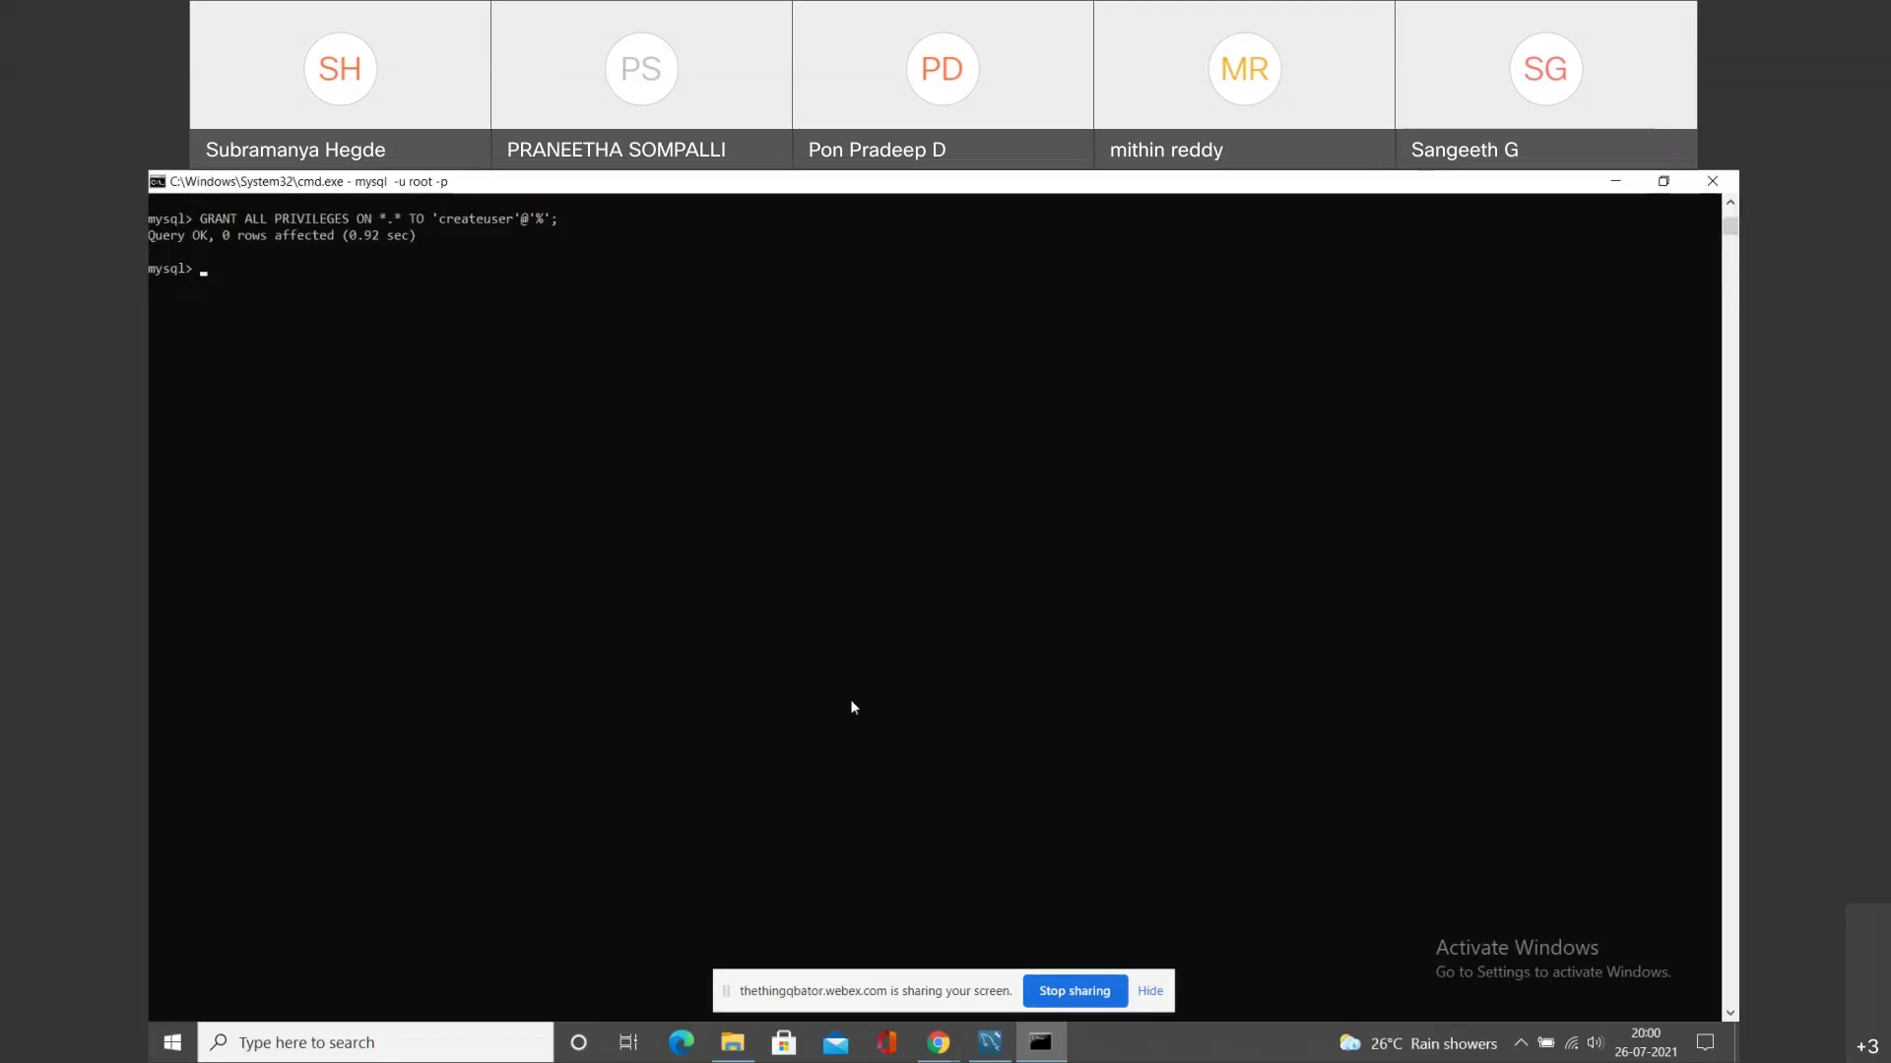
{"action": "left_click", "coordinate": [975, 1057]}
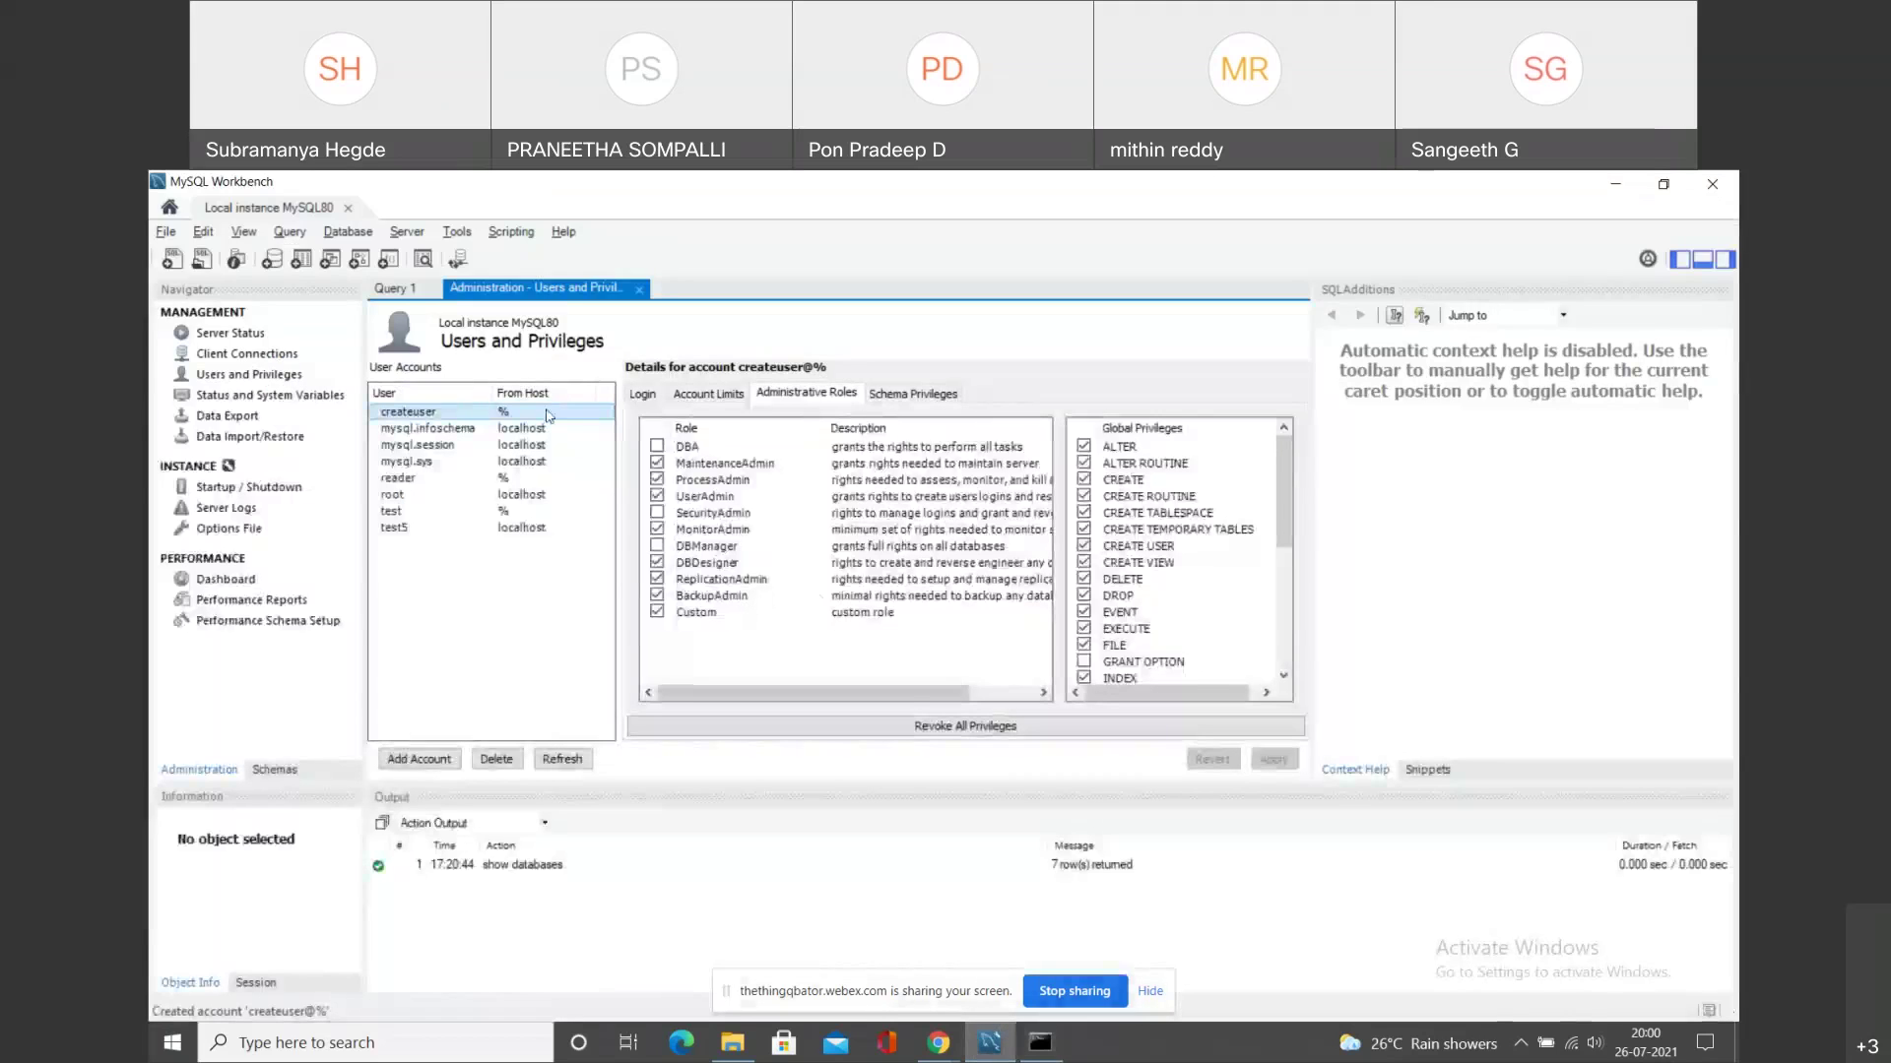
{"action": "left_click", "coordinate": [347, 231]}
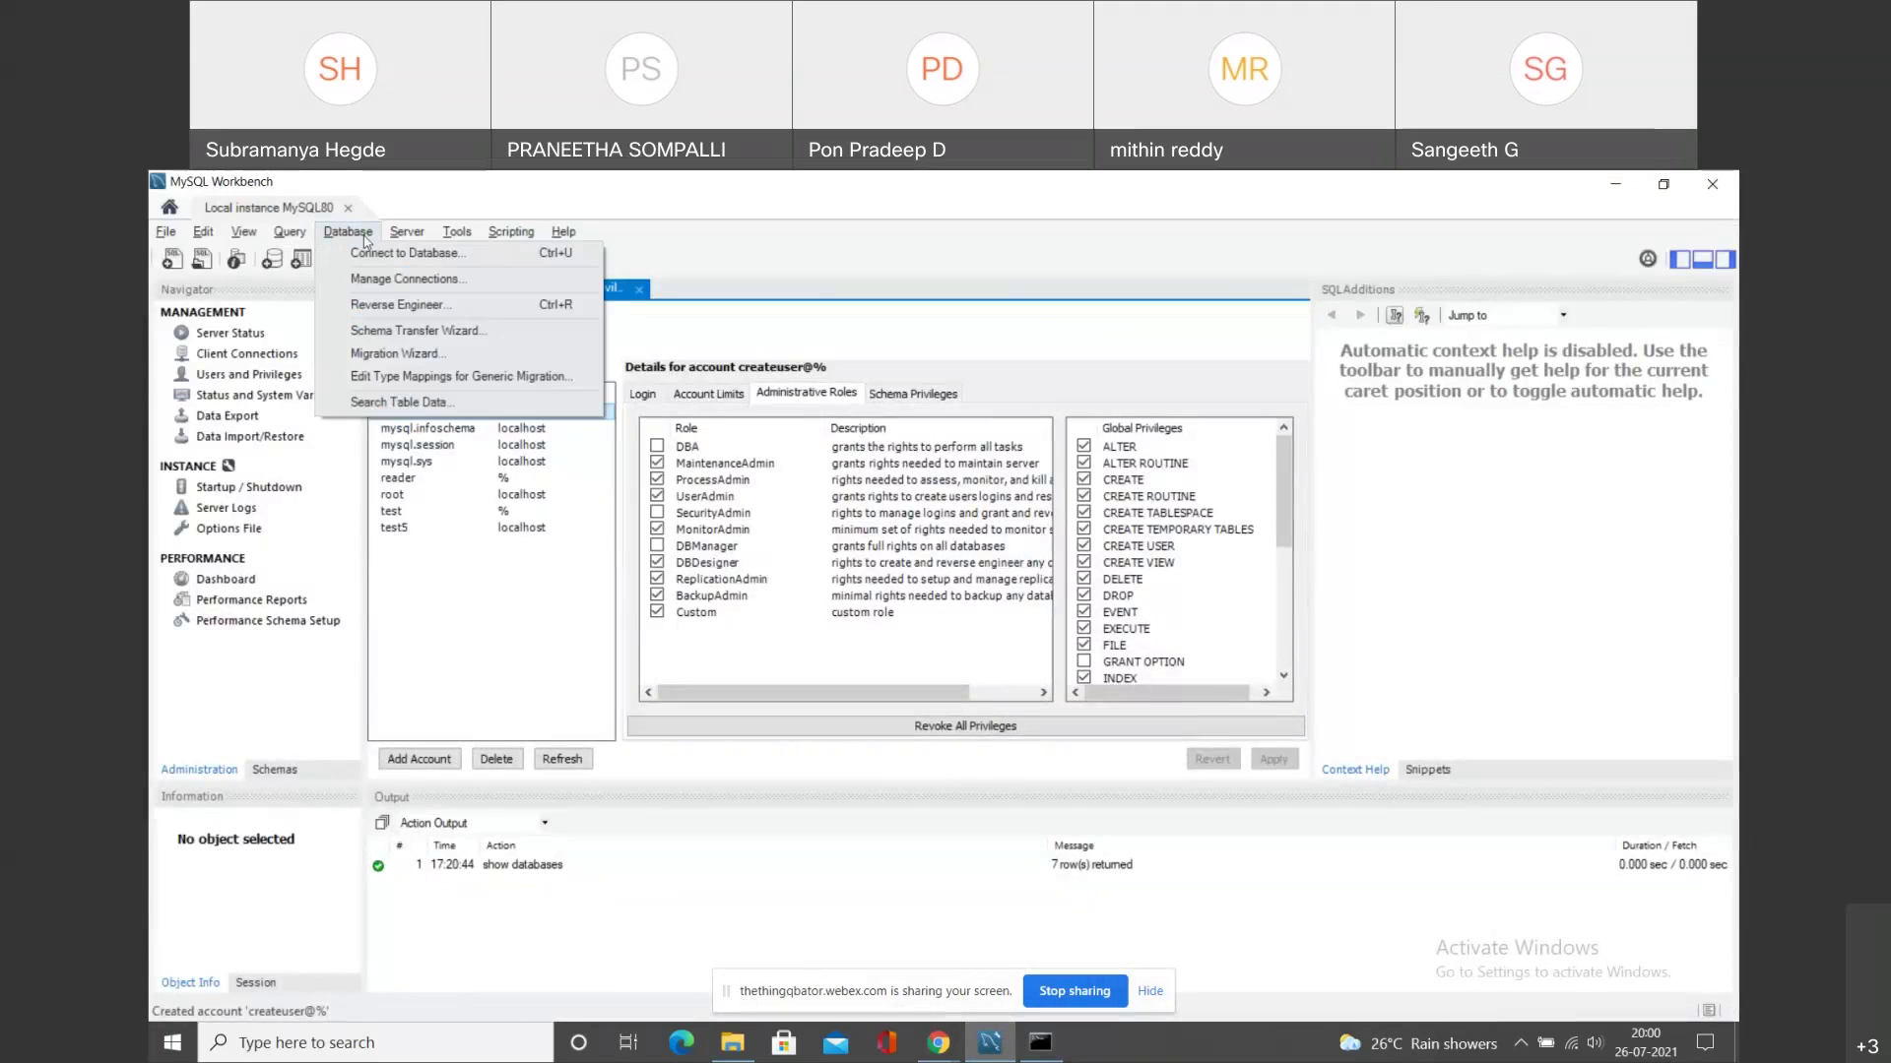
{"action": "left_click", "coordinate": [374, 255]}
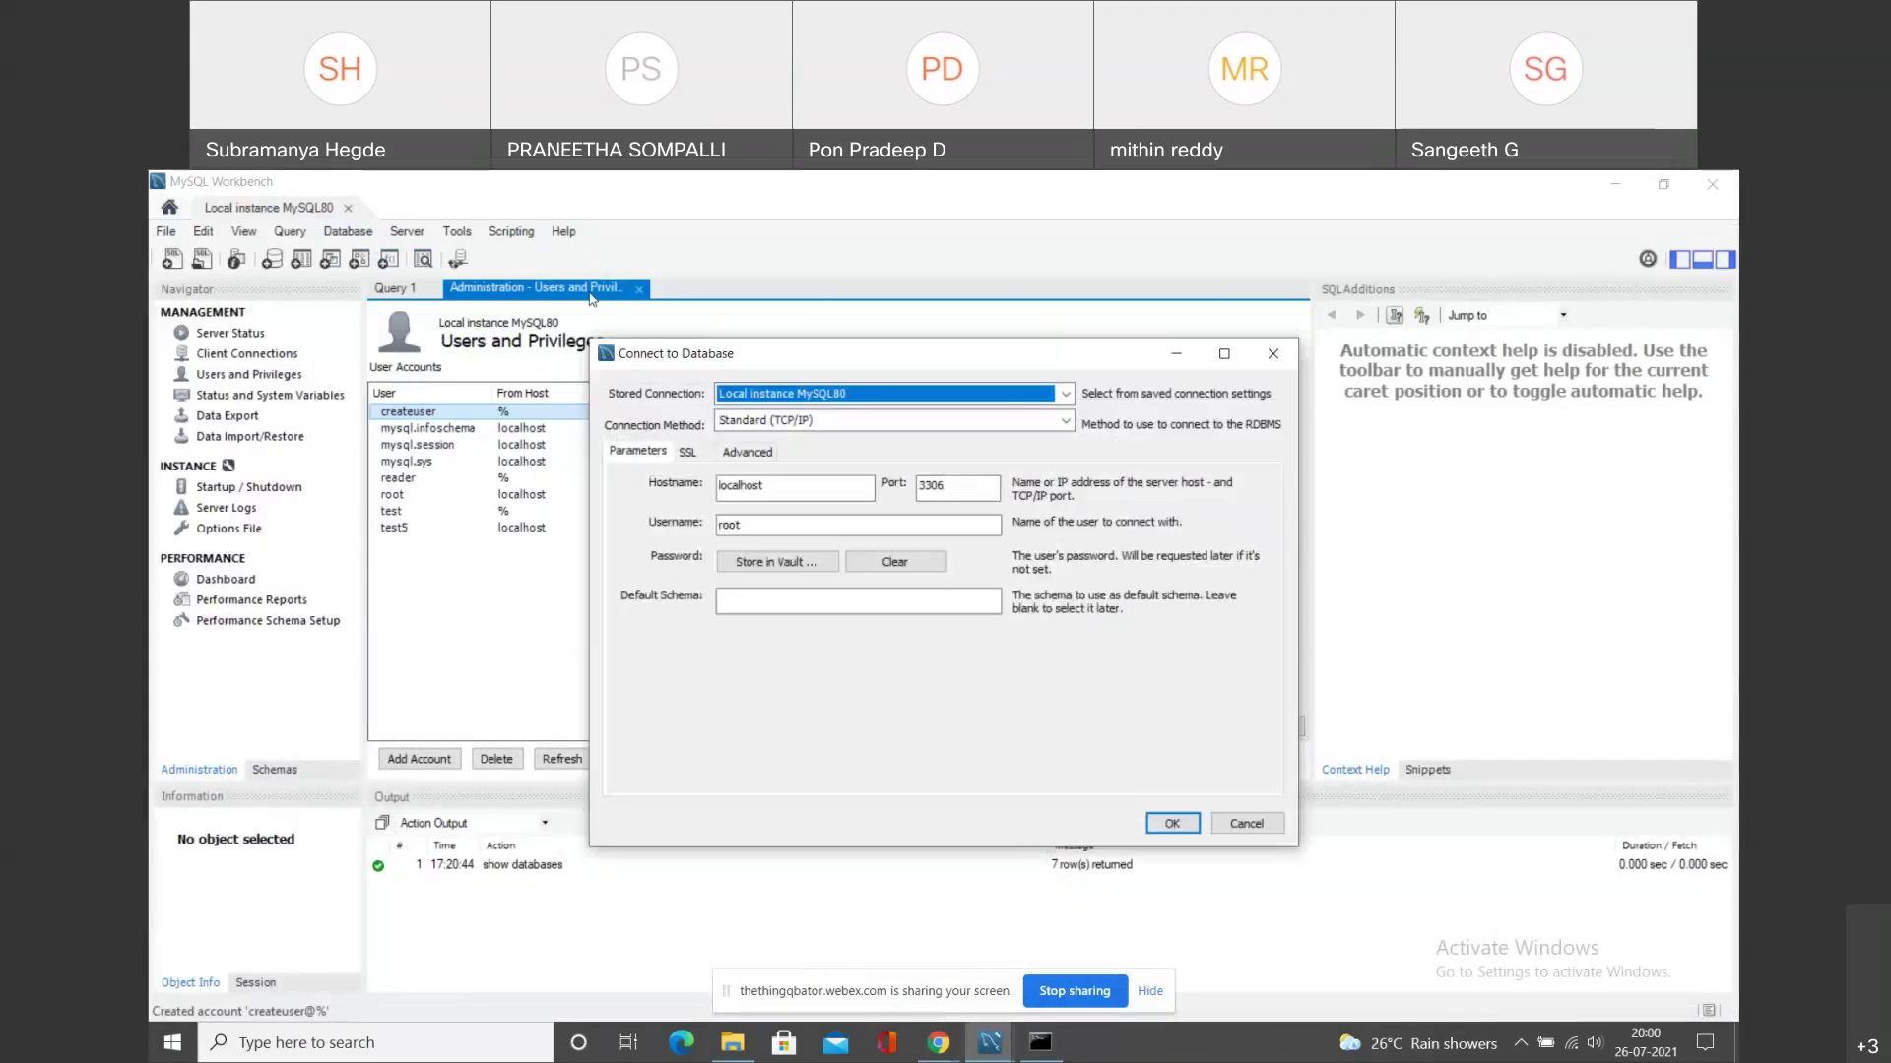
{"action": "left_click_drag", "start_coordinate": [768, 522], "coordinate": [689, 538]}
{"action": "type", "text": "connectuser"}
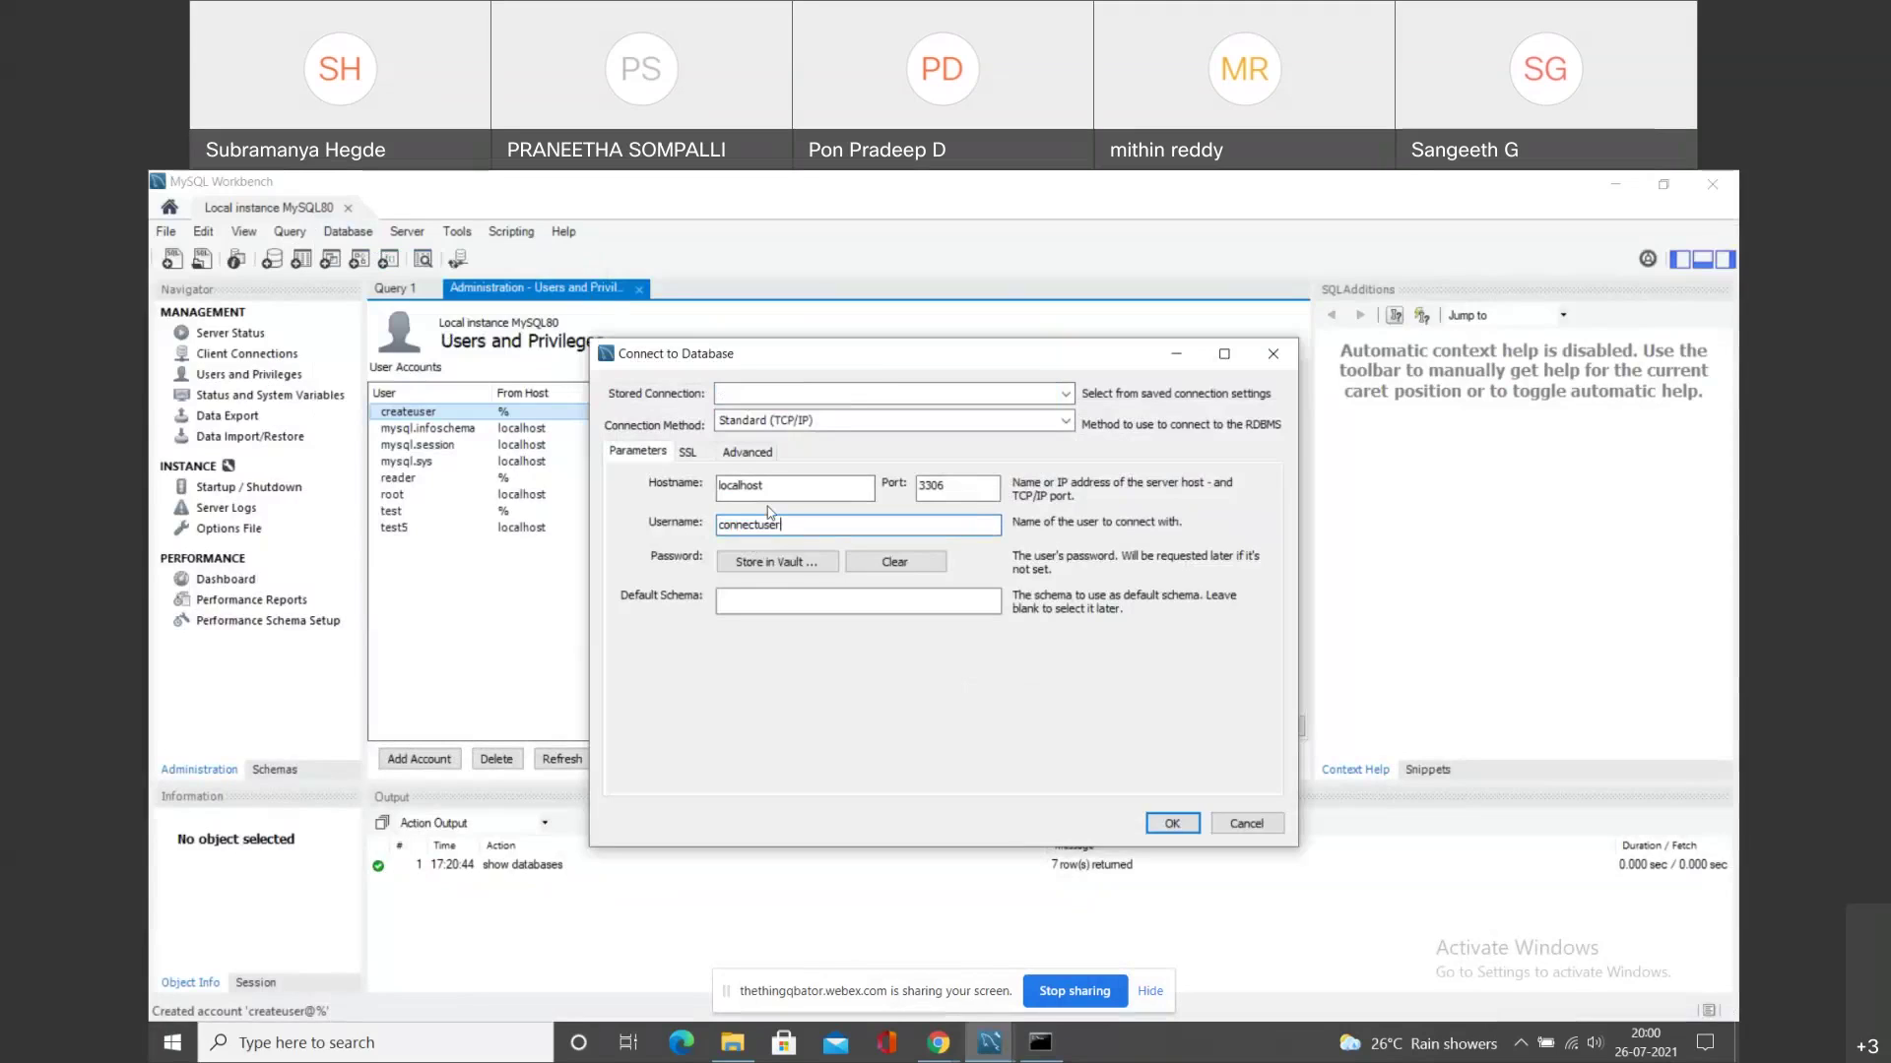
{"action": "left_click", "coordinate": [771, 605]}
{"action": "type", "text": "Password"}
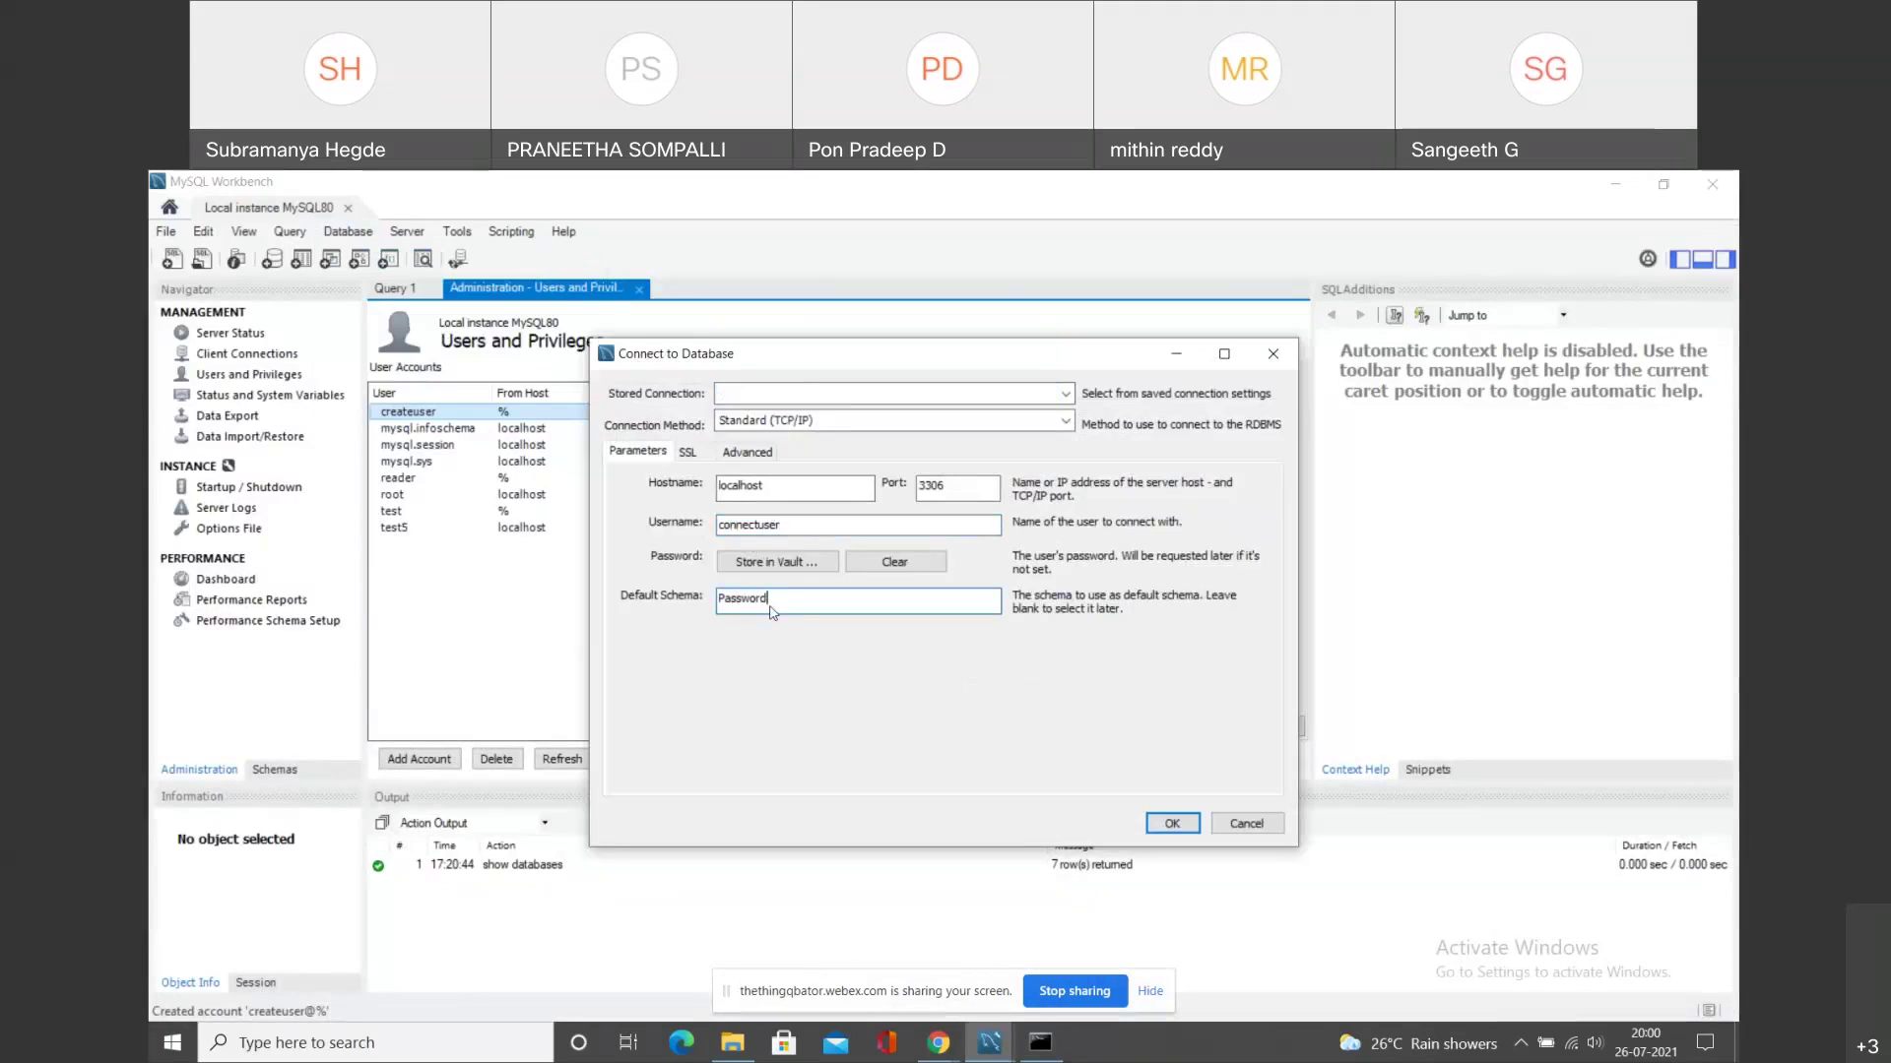
{"action": "key", "text": "BackSpace"}
{"action": "key", "text": "BackSpace"}
{"action": "key", "text": "BackSpace"}
{"action": "key", "text": "BackSpace"}
{"action": "key", "text": "BackSpace"}
{"action": "key", "text": "BackSpace"}
{"action": "key", "text": "BackSpace"}
Store the account password in the vault, try to connect as connectuser, and cancel the connection's login request.
{"action": "left_click", "coordinate": [803, 567]}
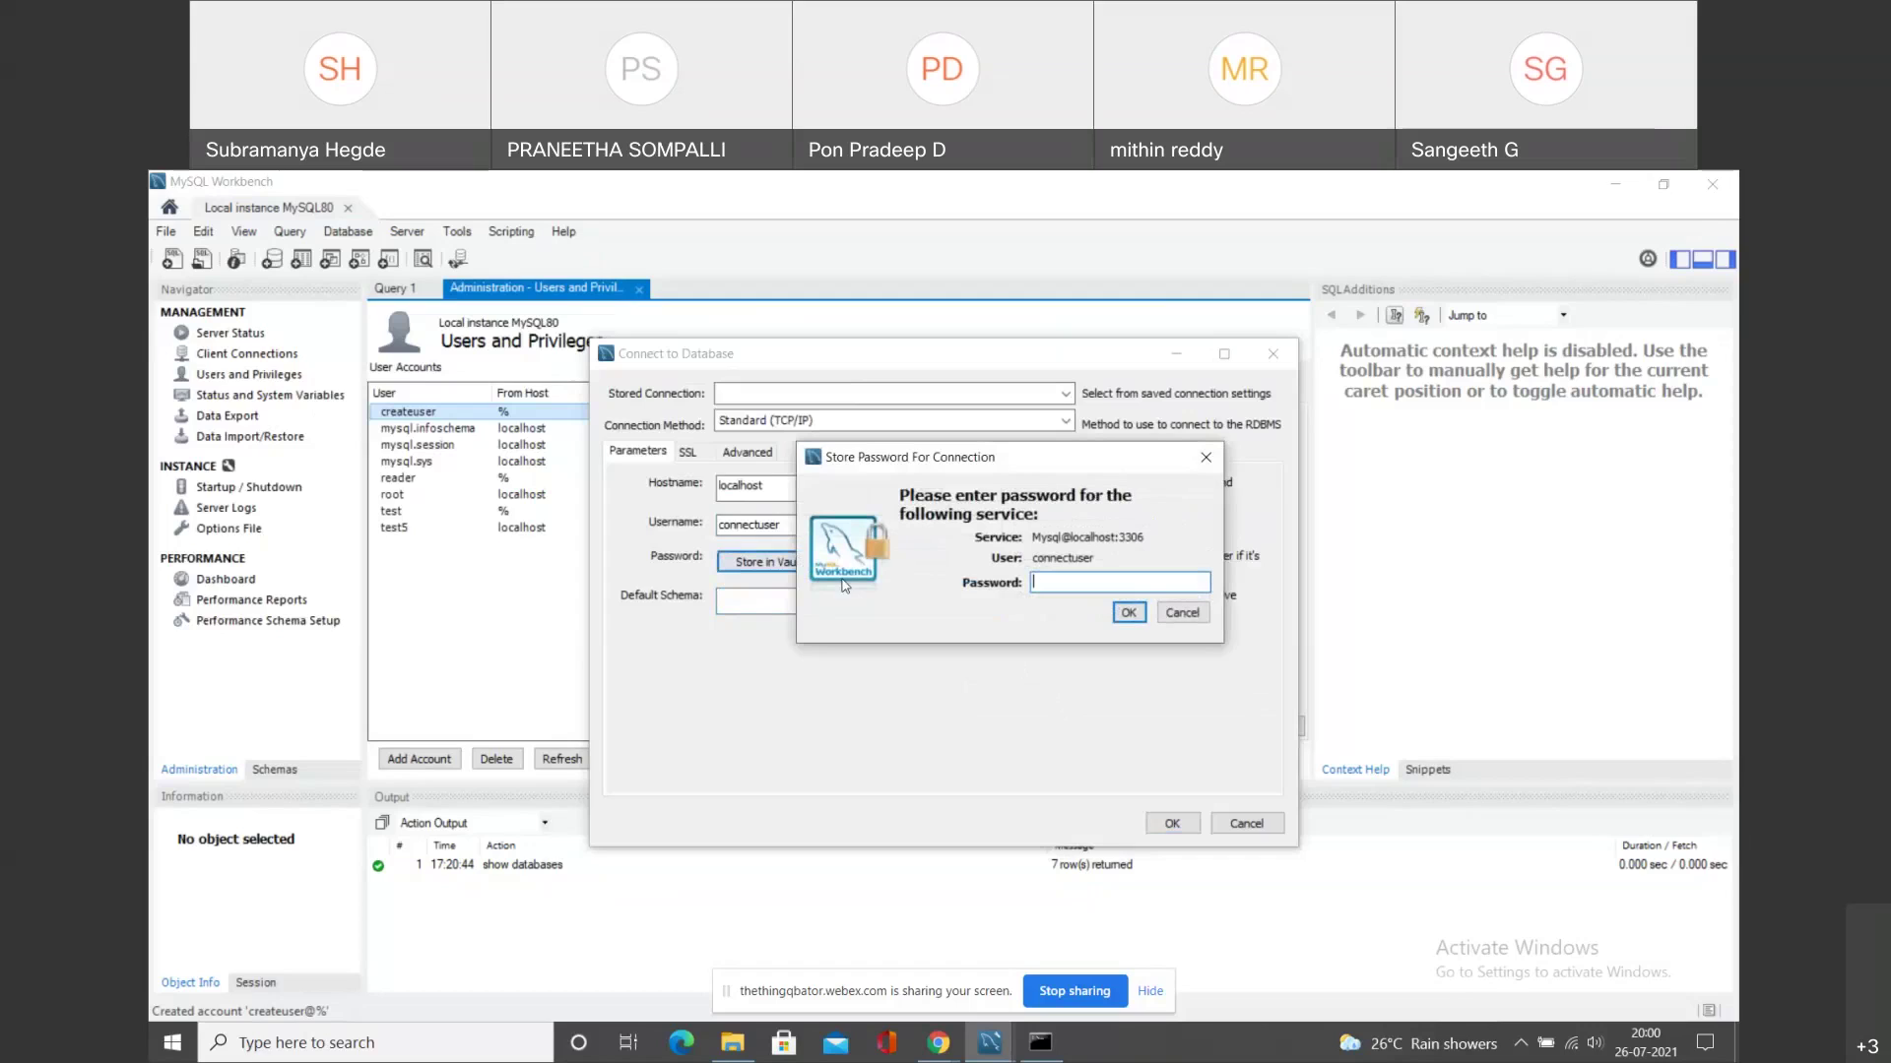
{"action": "type", "text": "***********"}
{"action": "key", "text": "Return"}
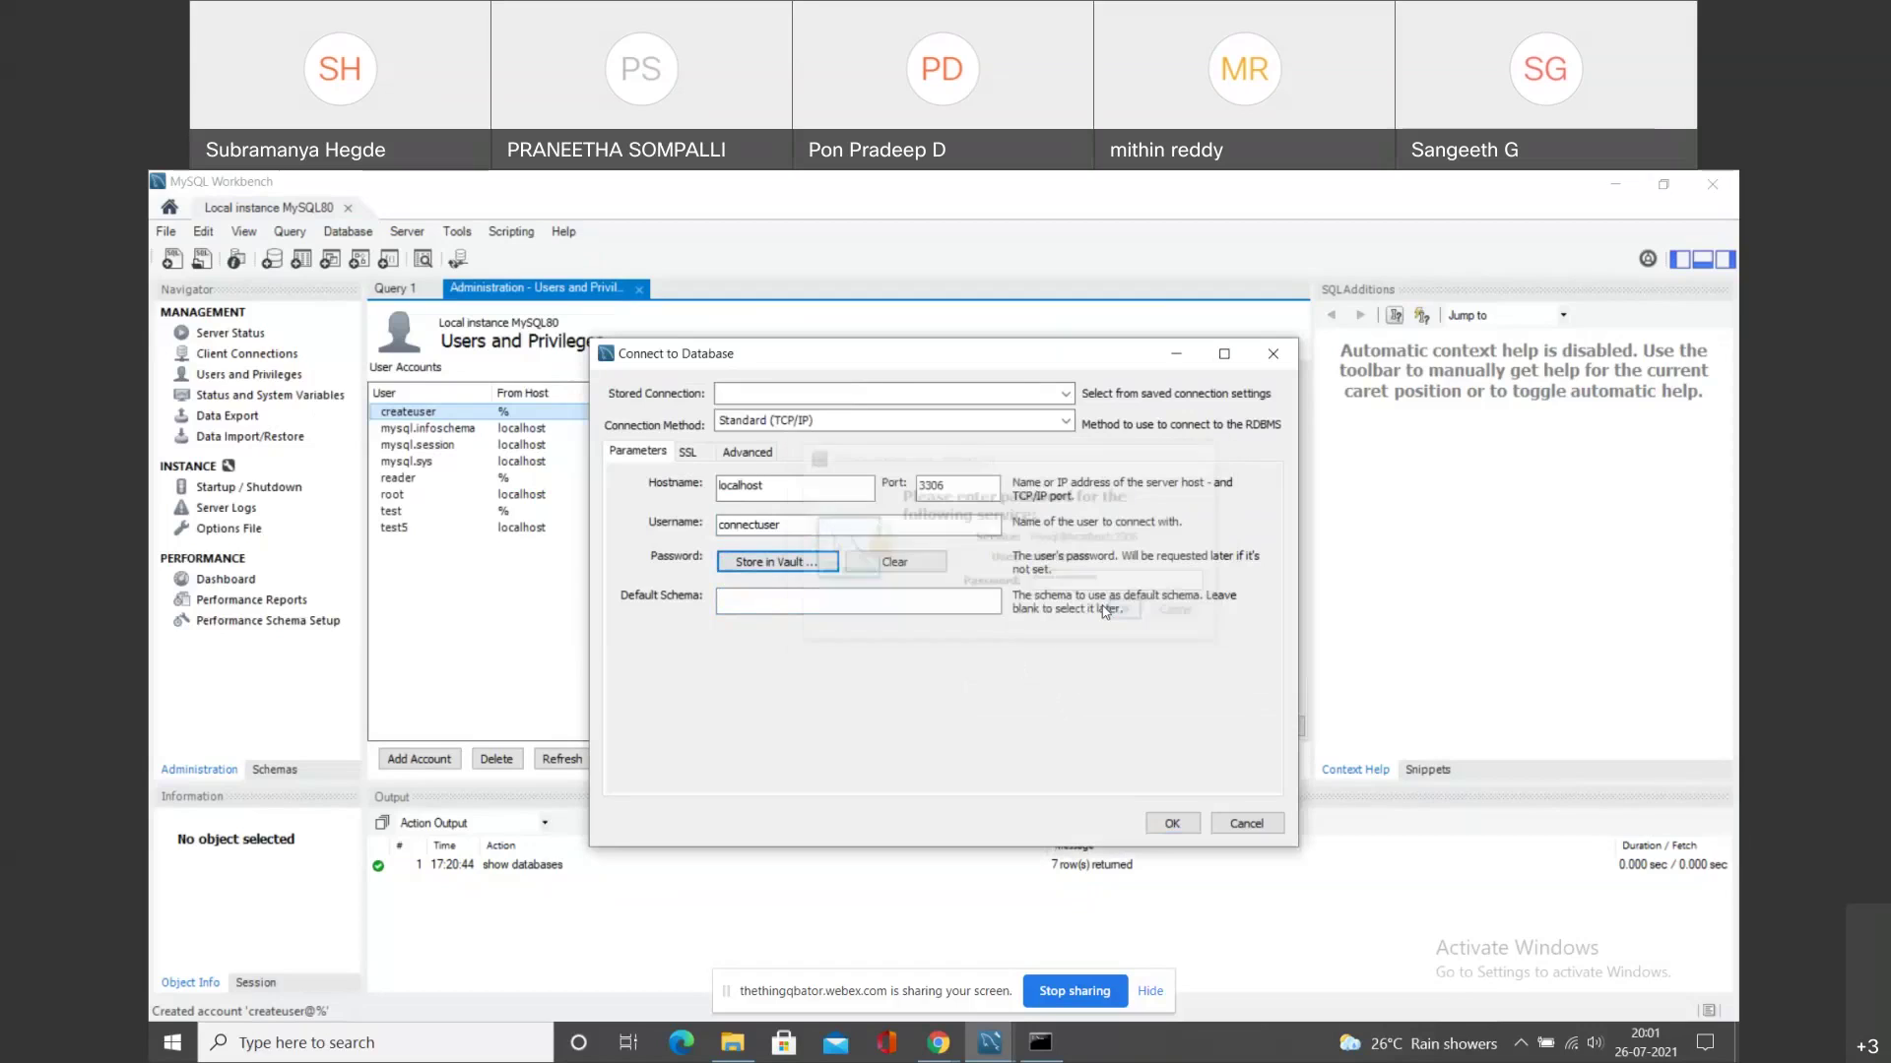
{"action": "left_click", "coordinate": [1171, 823]}
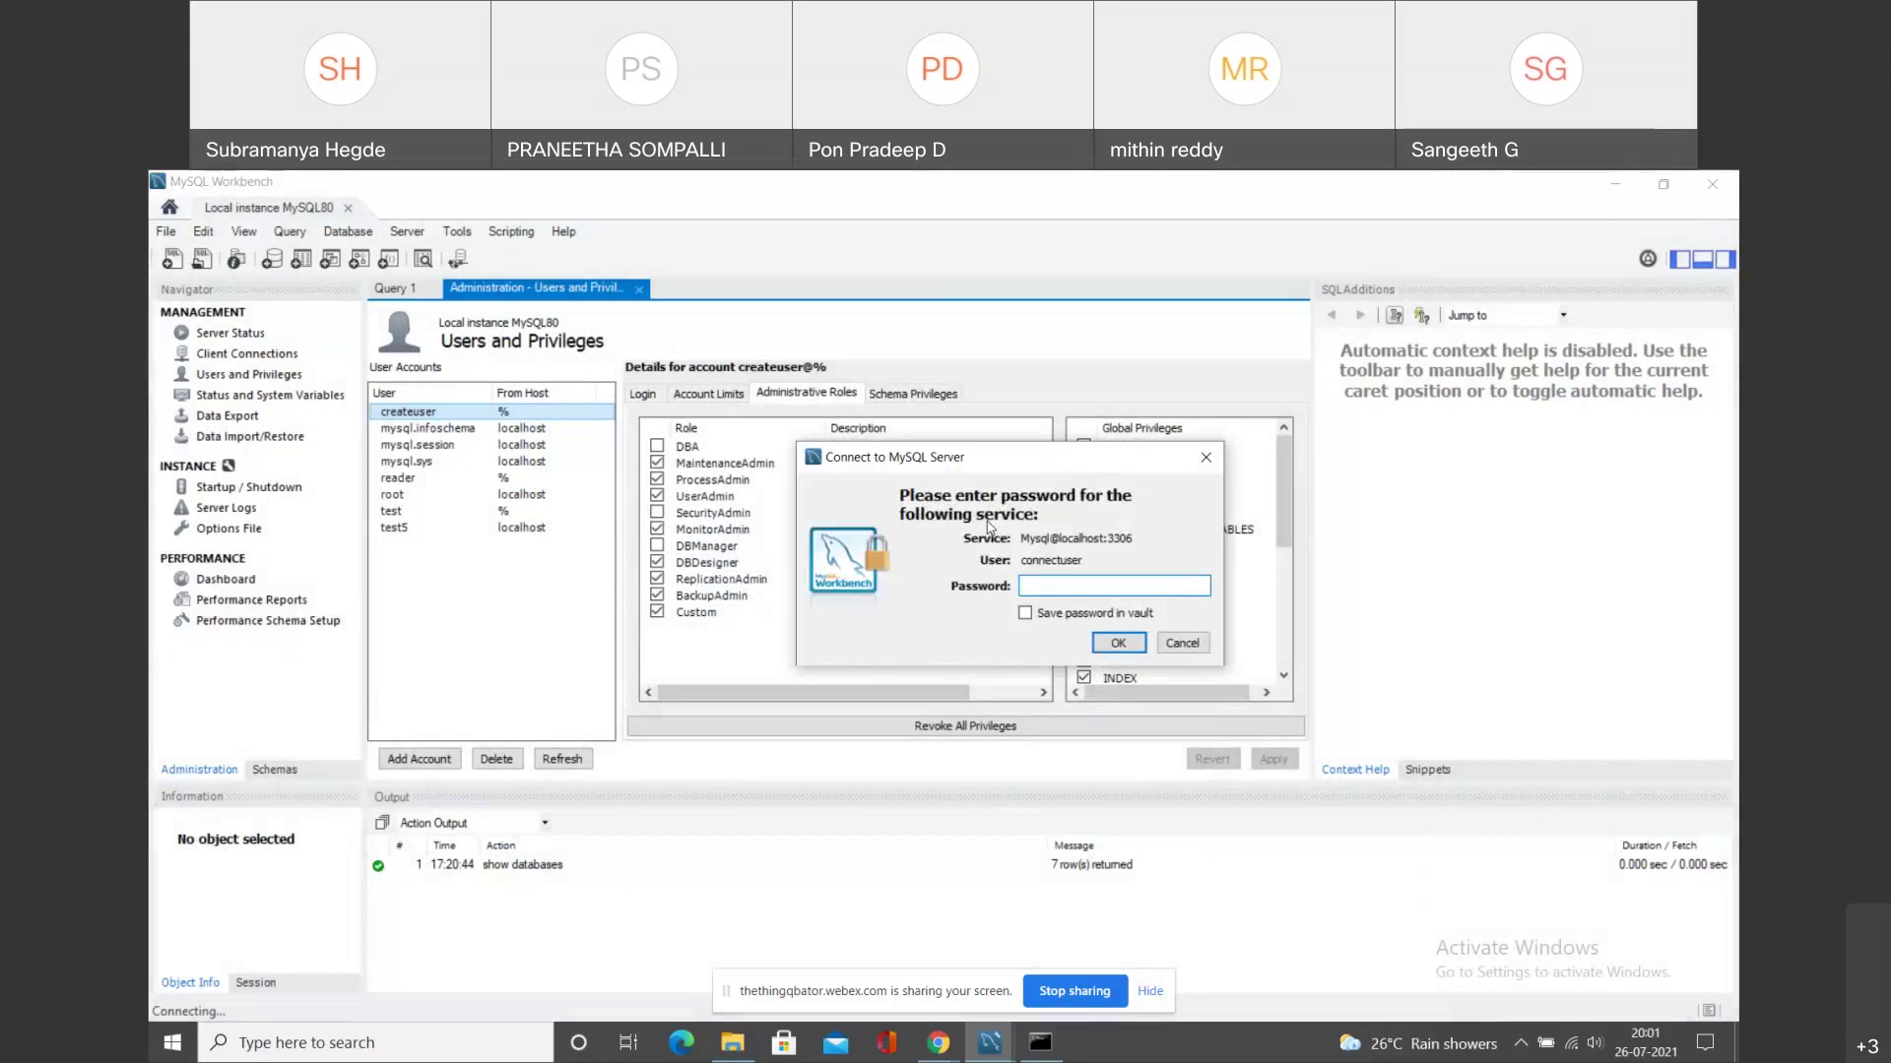
{"action": "left_click", "coordinate": [1181, 645]}
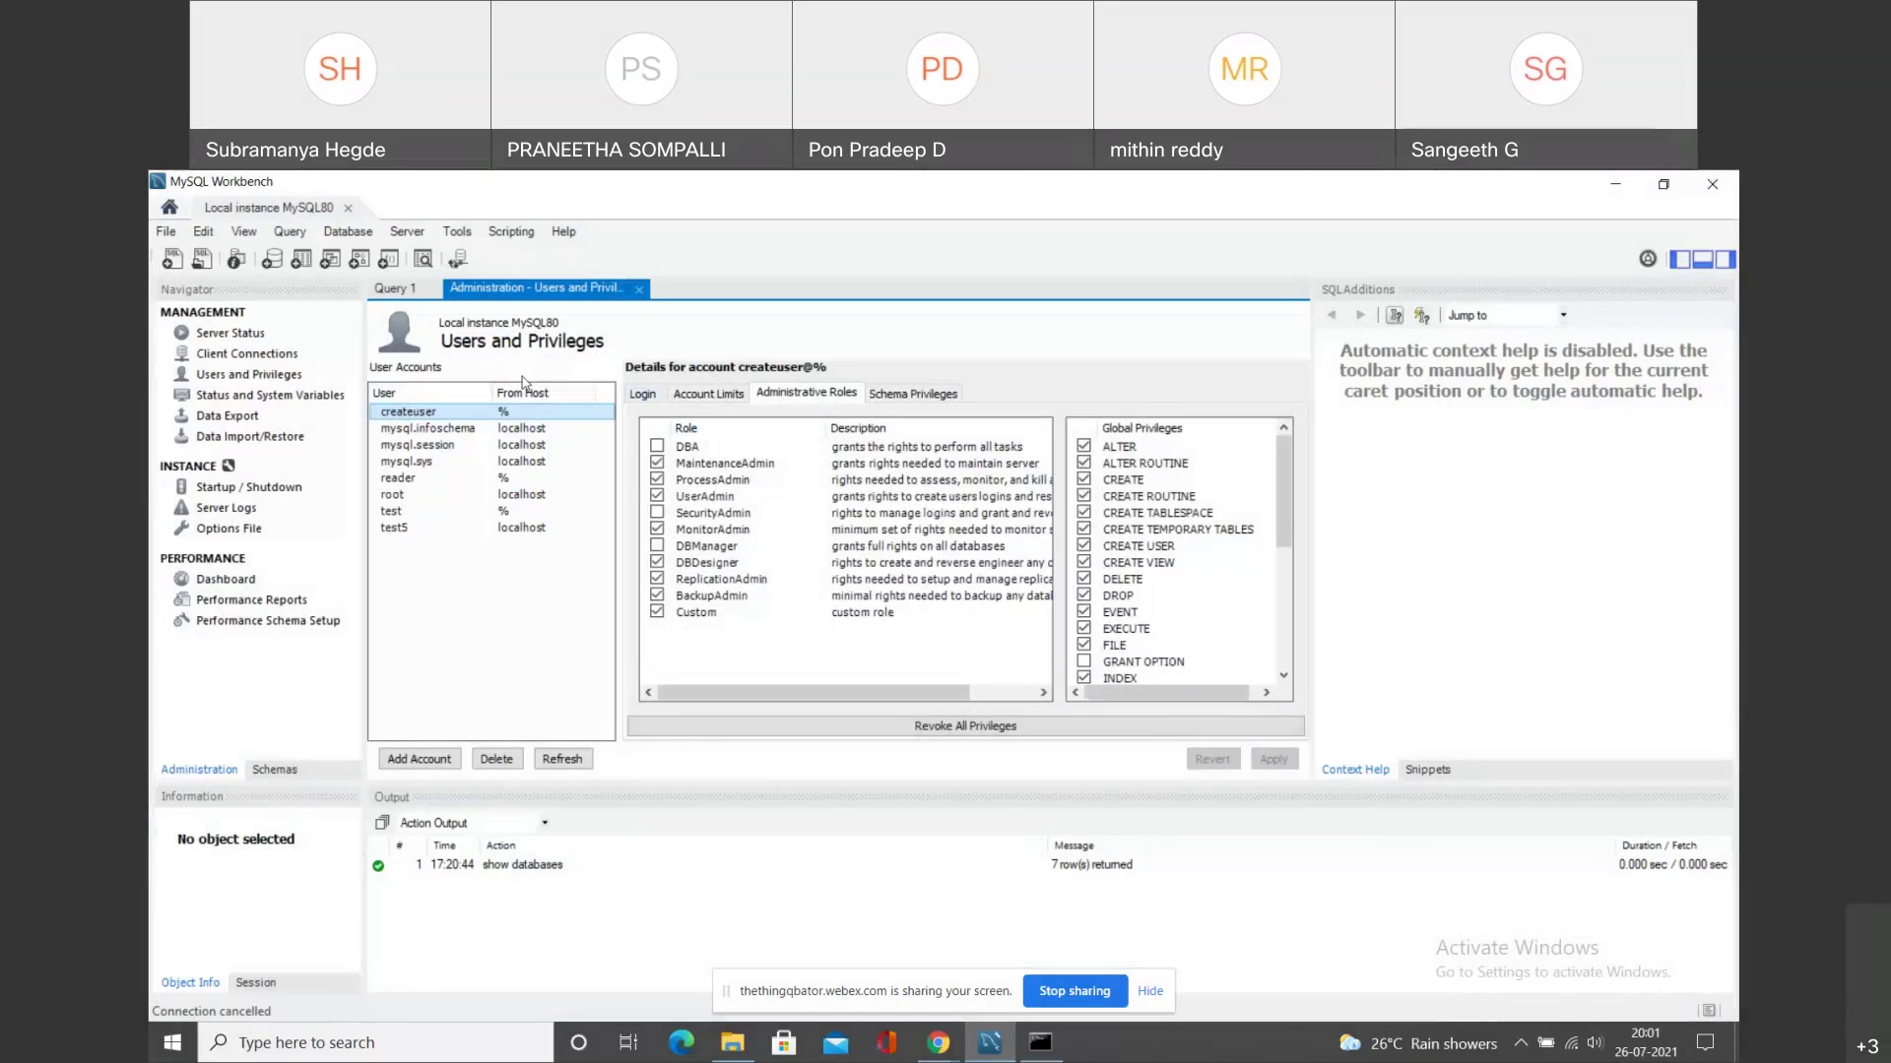
Show the login settings of the createuser account.
{"action": "left_click", "coordinate": [645, 394]}
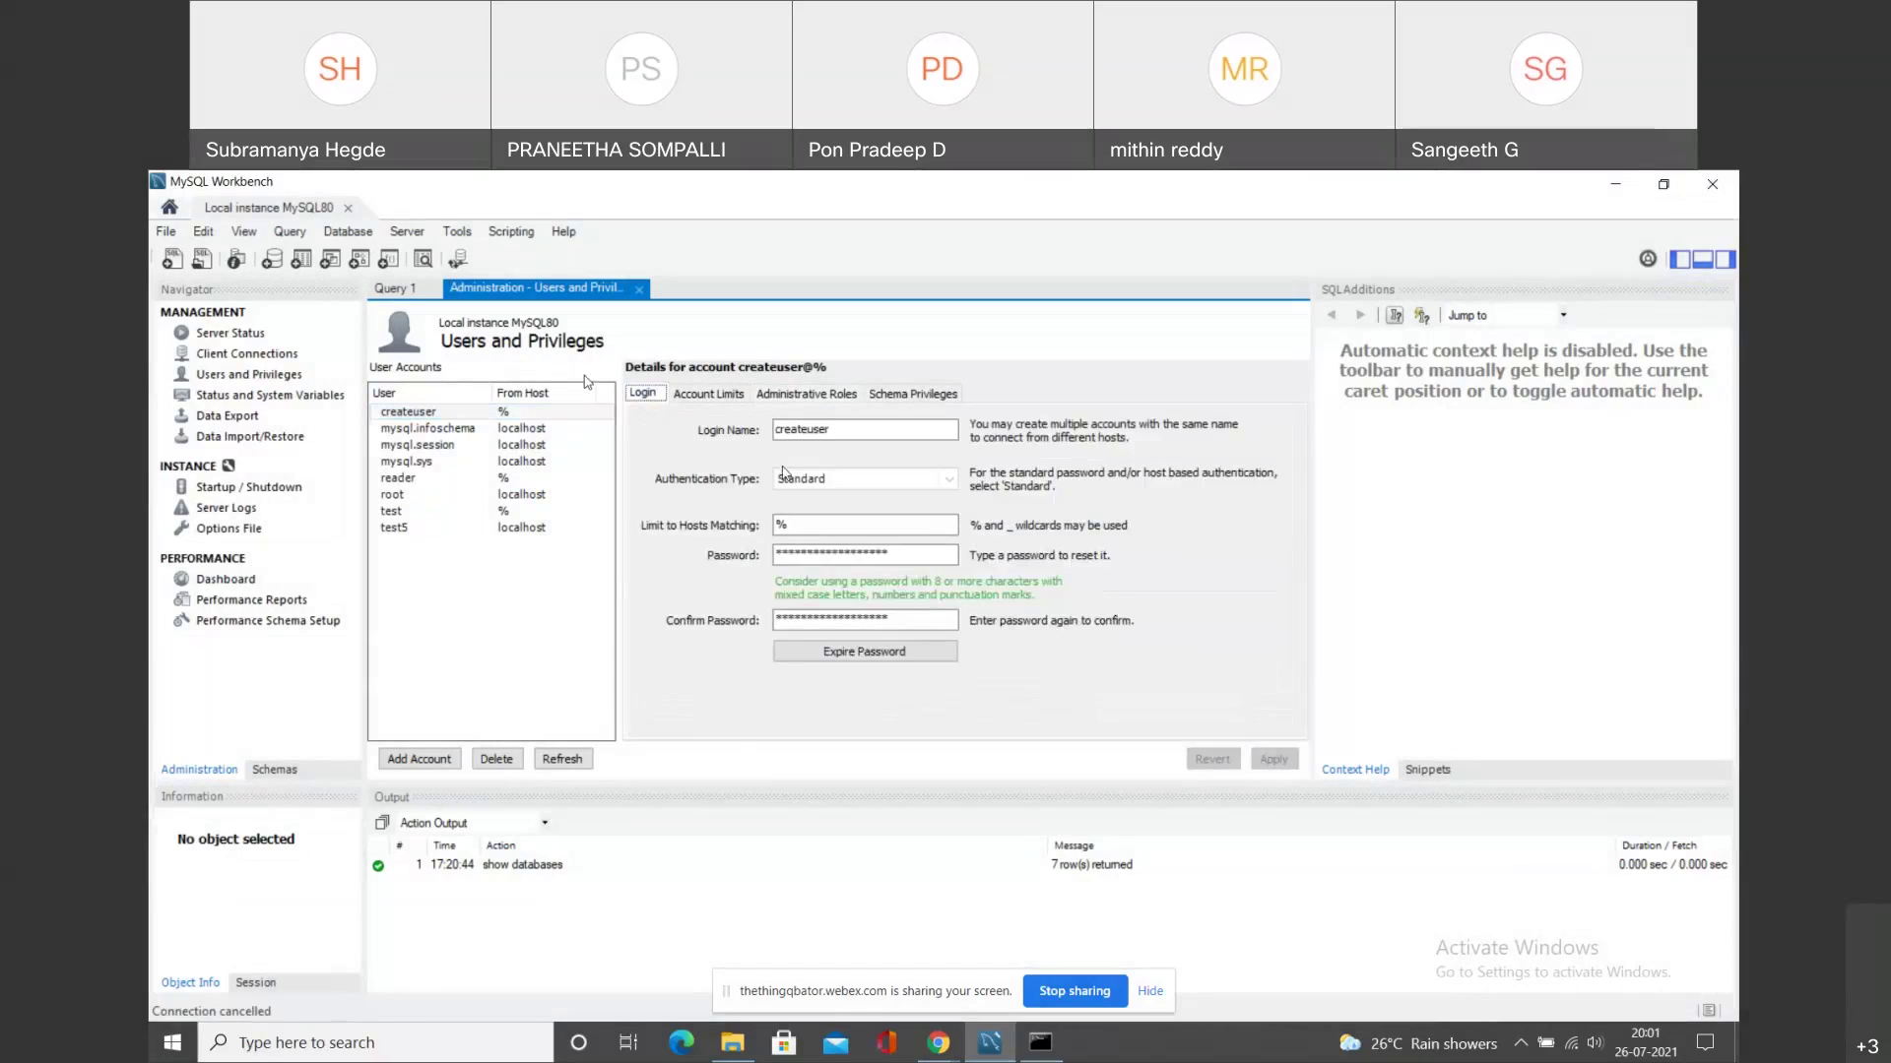
{"action": "left_click", "coordinate": [918, 555]}
{"action": "left_click", "coordinate": [334, 231]}
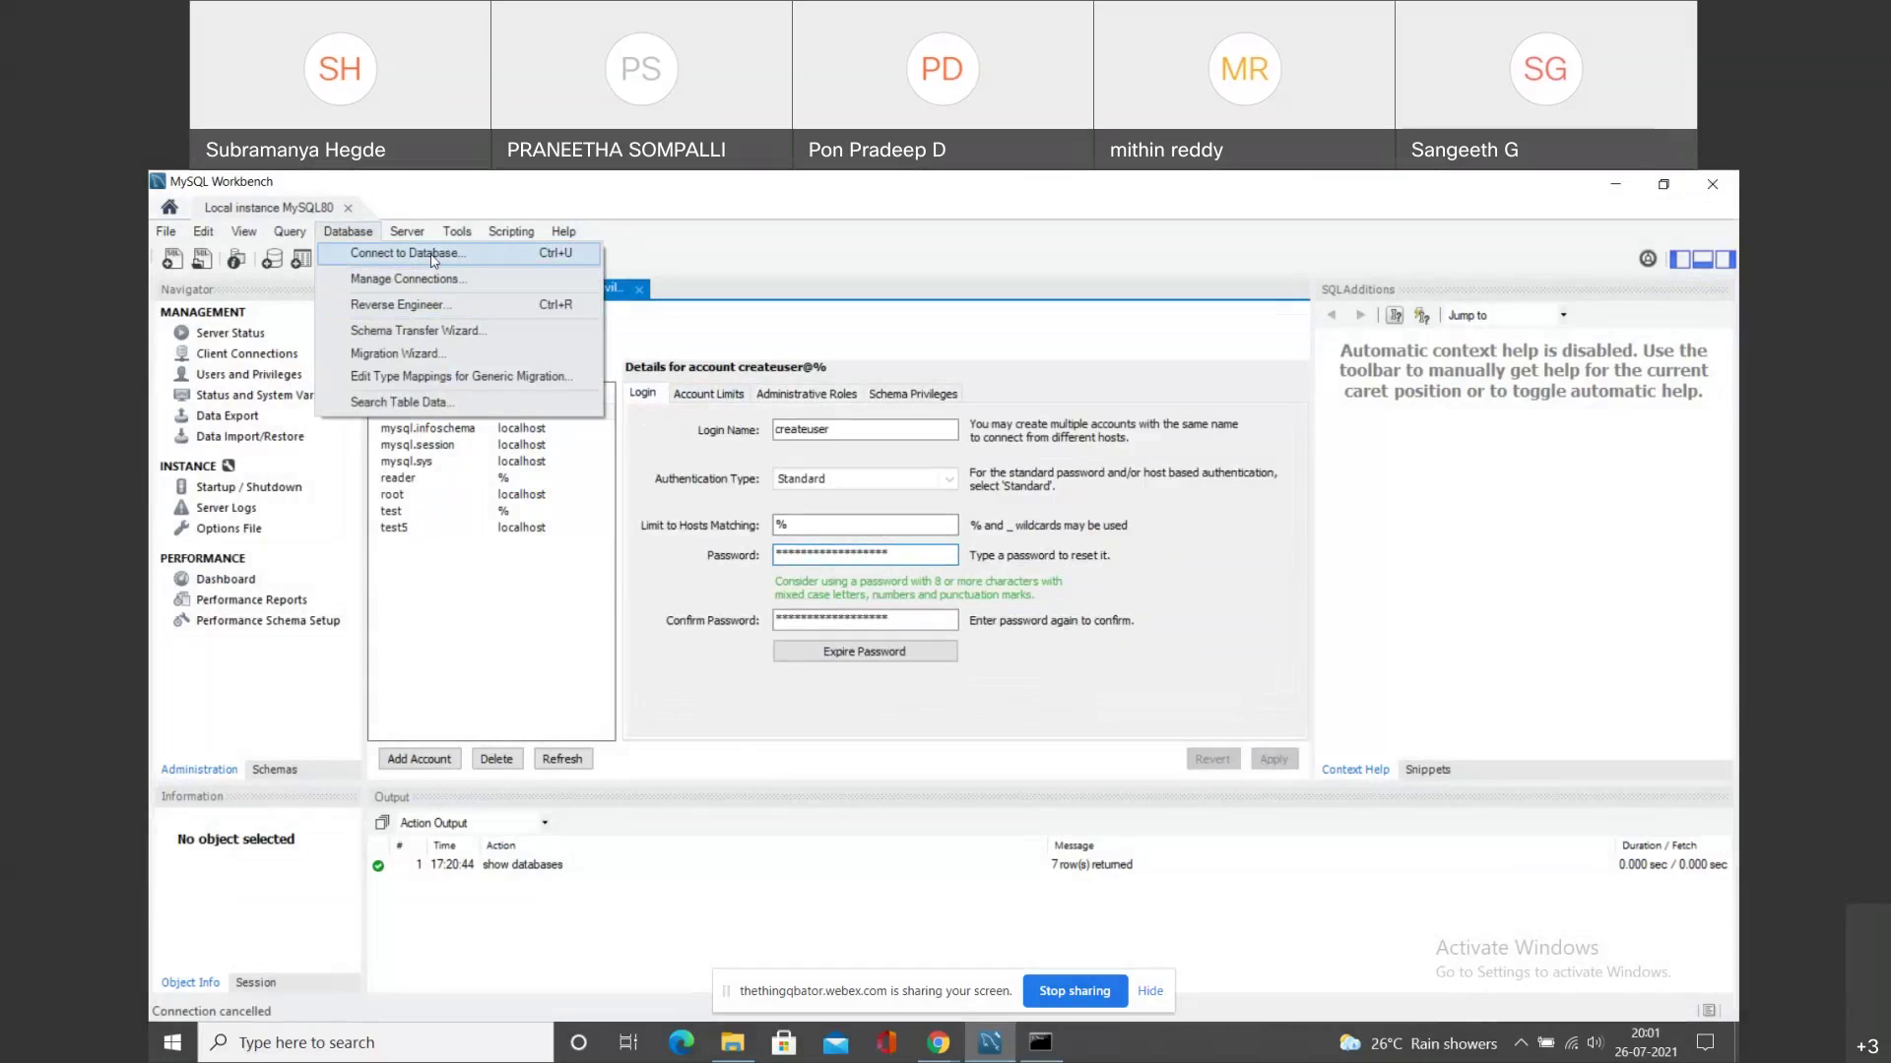
{"action": "left_click", "coordinate": [430, 259]}
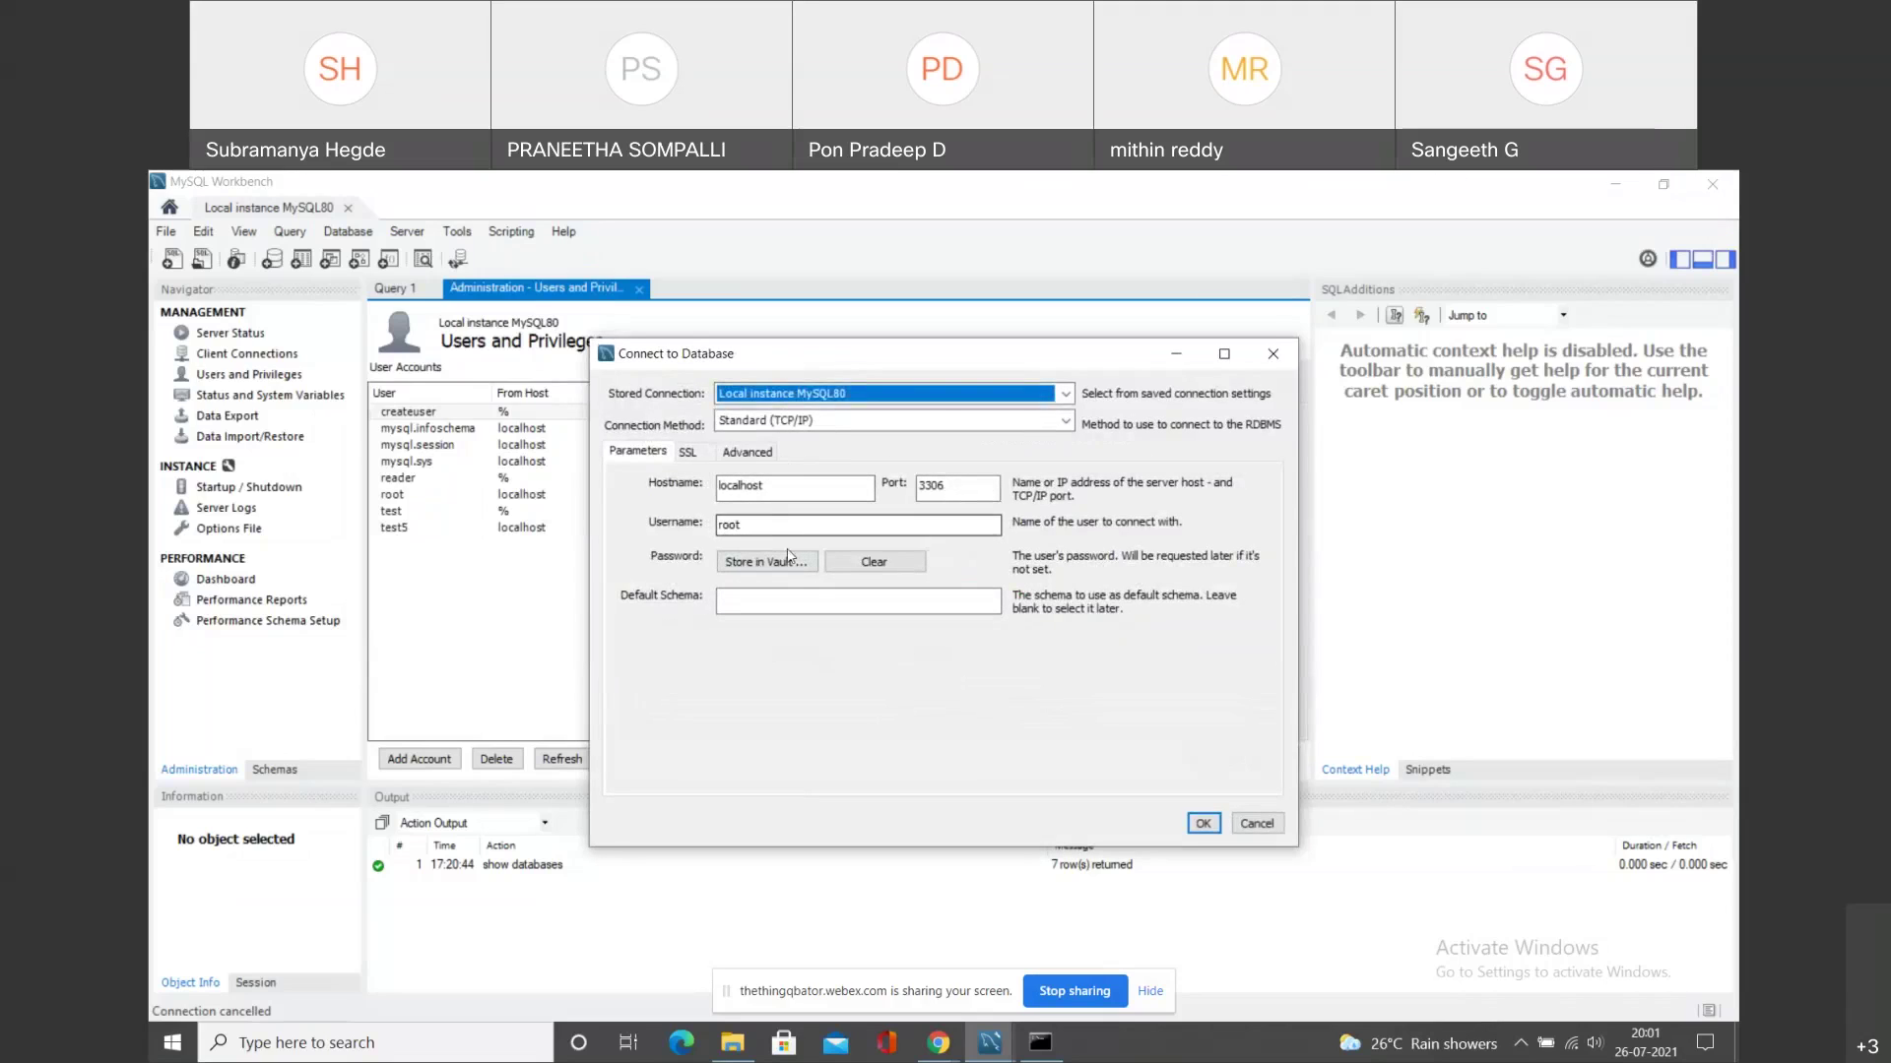
{"action": "left_click", "coordinate": [1245, 823]}
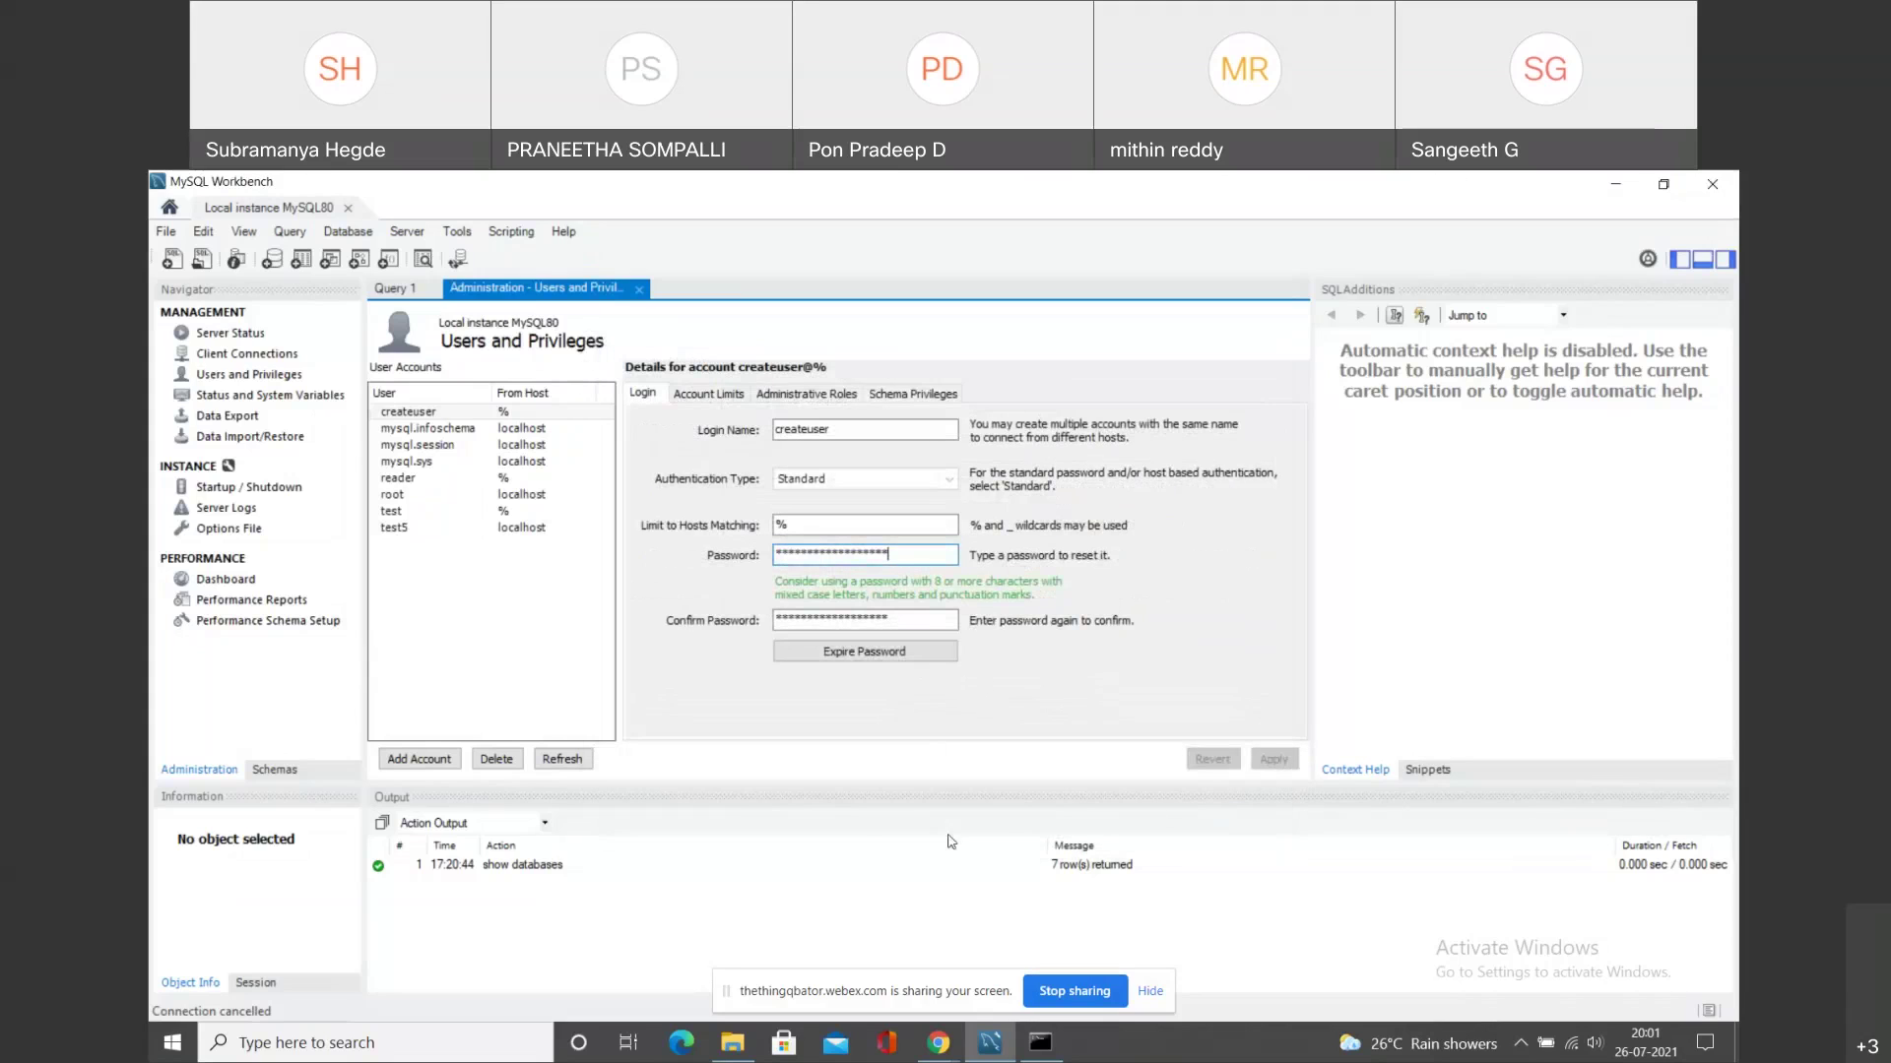
Display createuser's administrative roles, and switch to the command prompt to review the earlier GRANT and REVOKE statements.
{"action": "left_click", "coordinate": [425, 417]}
{"action": "left_click", "coordinate": [825, 393]}
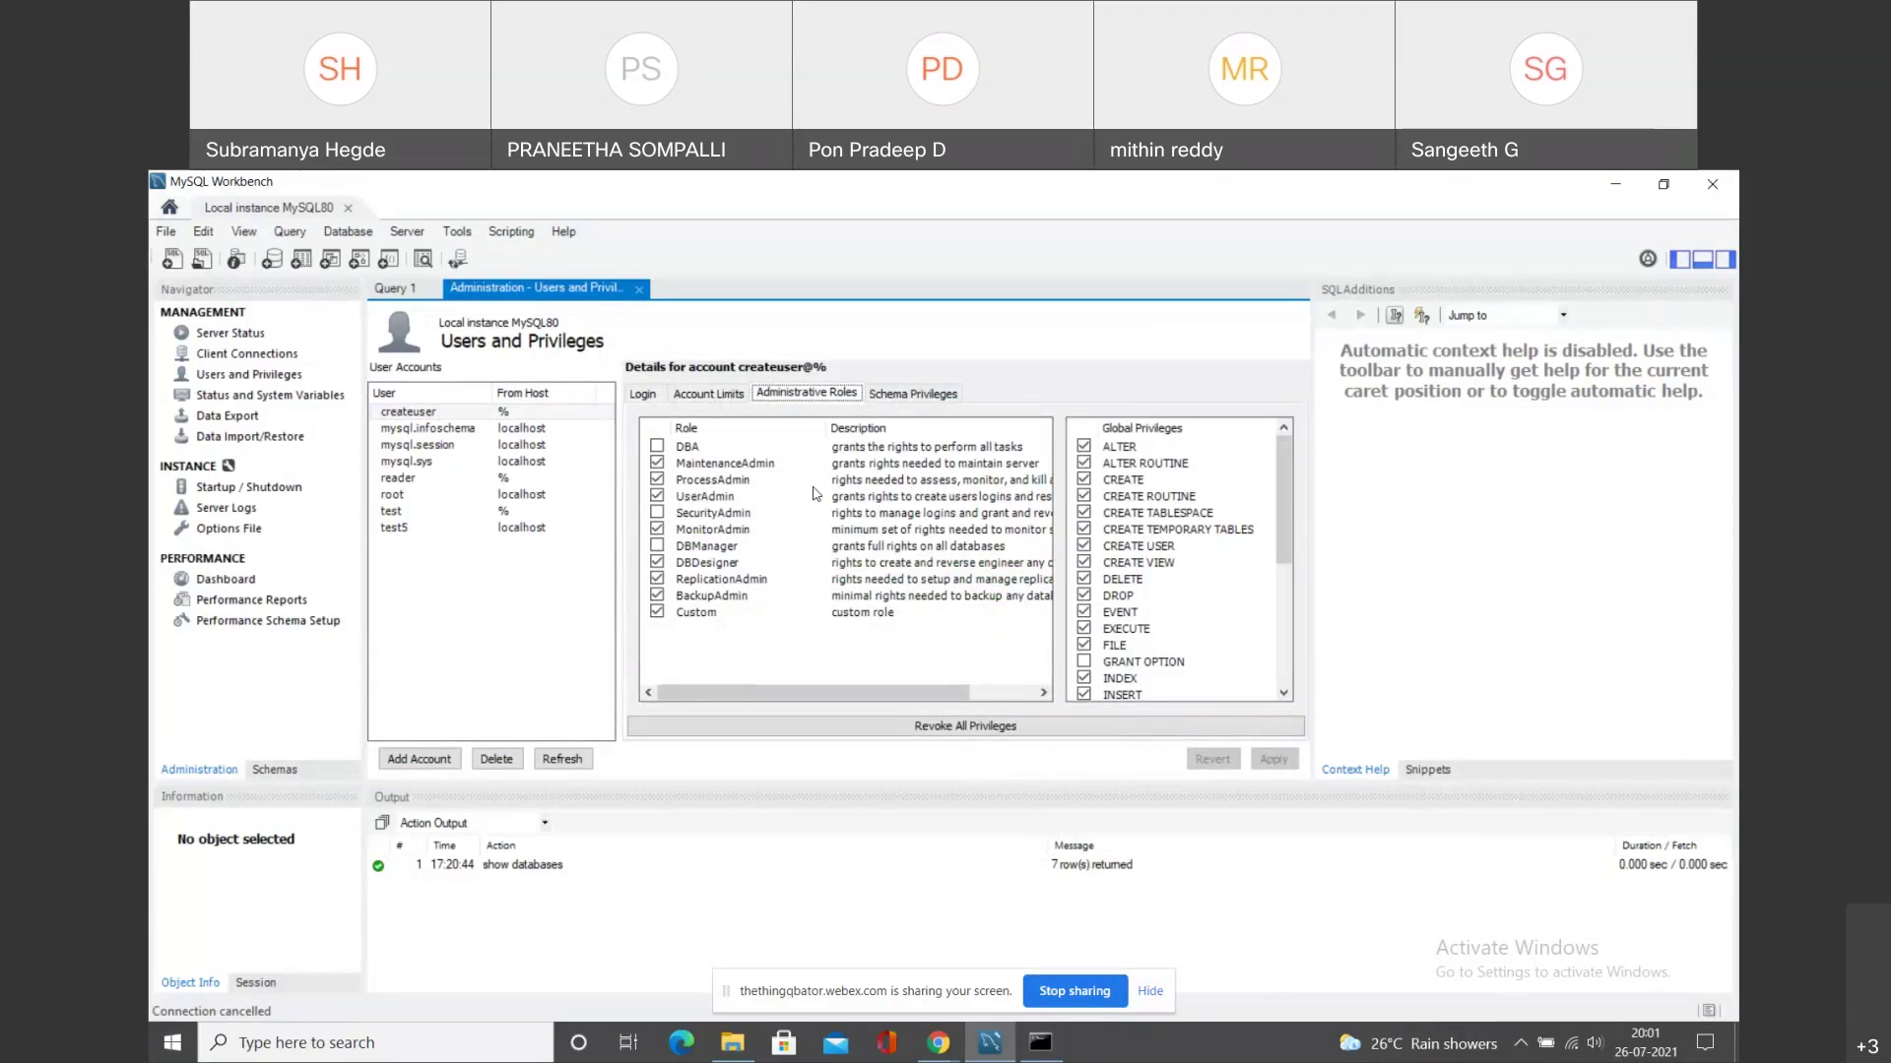
{"action": "left_click", "coordinate": [1041, 1042]}
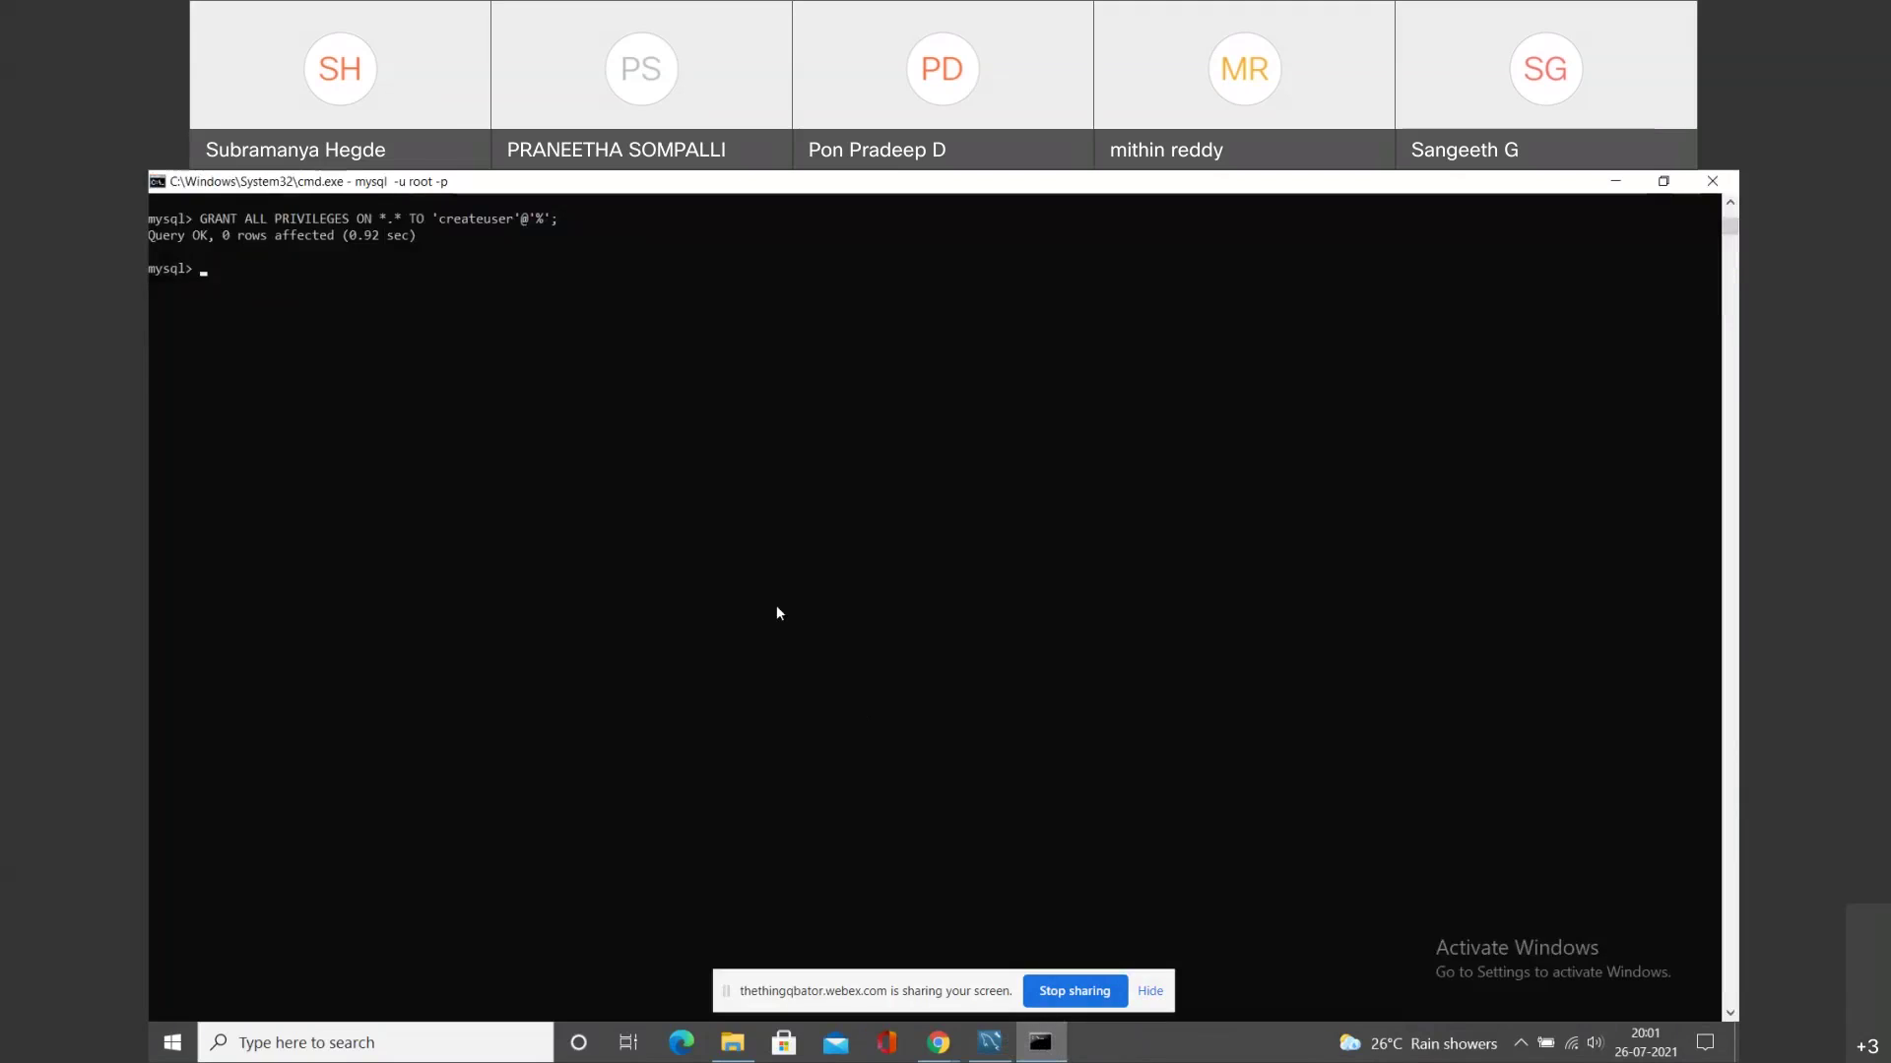
{"action": "scroll", "coordinate": [777, 609], "scroll_direction": "up", "scroll_amount": 2}
{"action": "scroll", "coordinate": [777, 612], "scroll_direction": "up", "scroll_amount": 1}
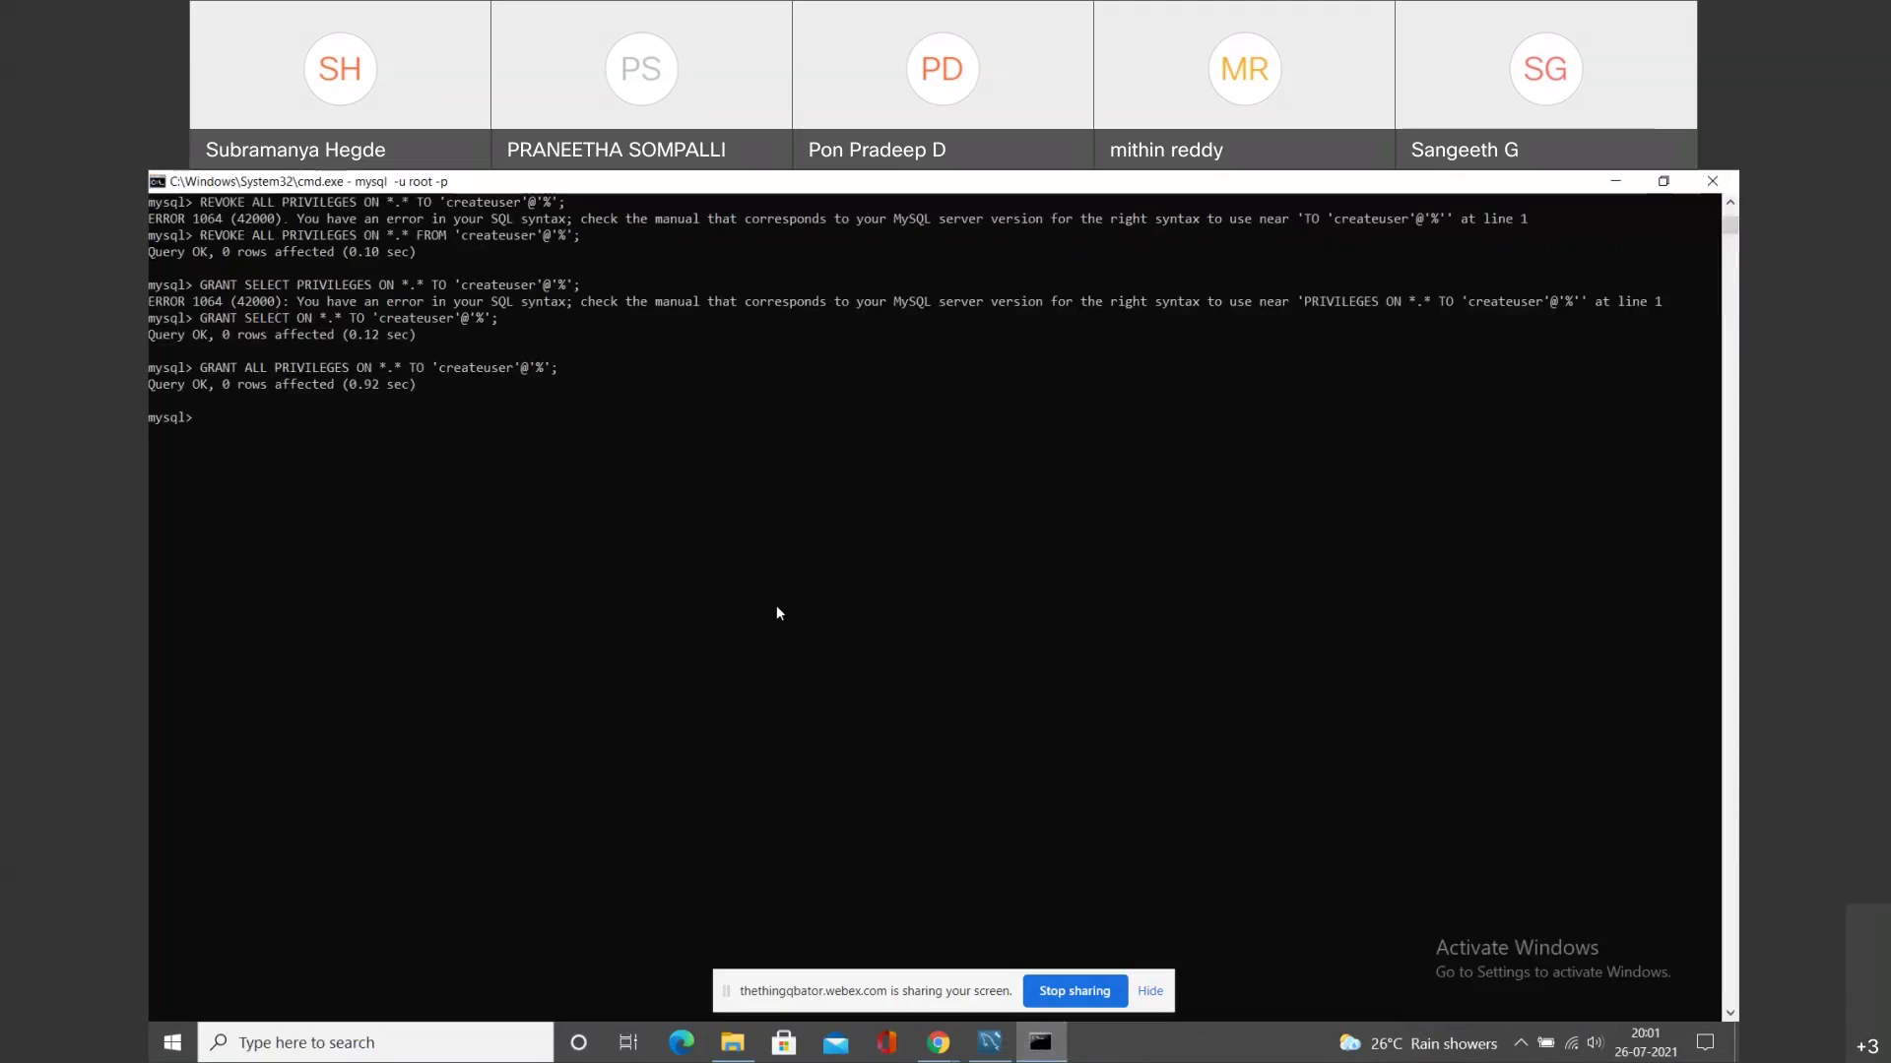
{"action": "scroll", "coordinate": [777, 613], "scroll_direction": "down", "scroll_amount": 2}
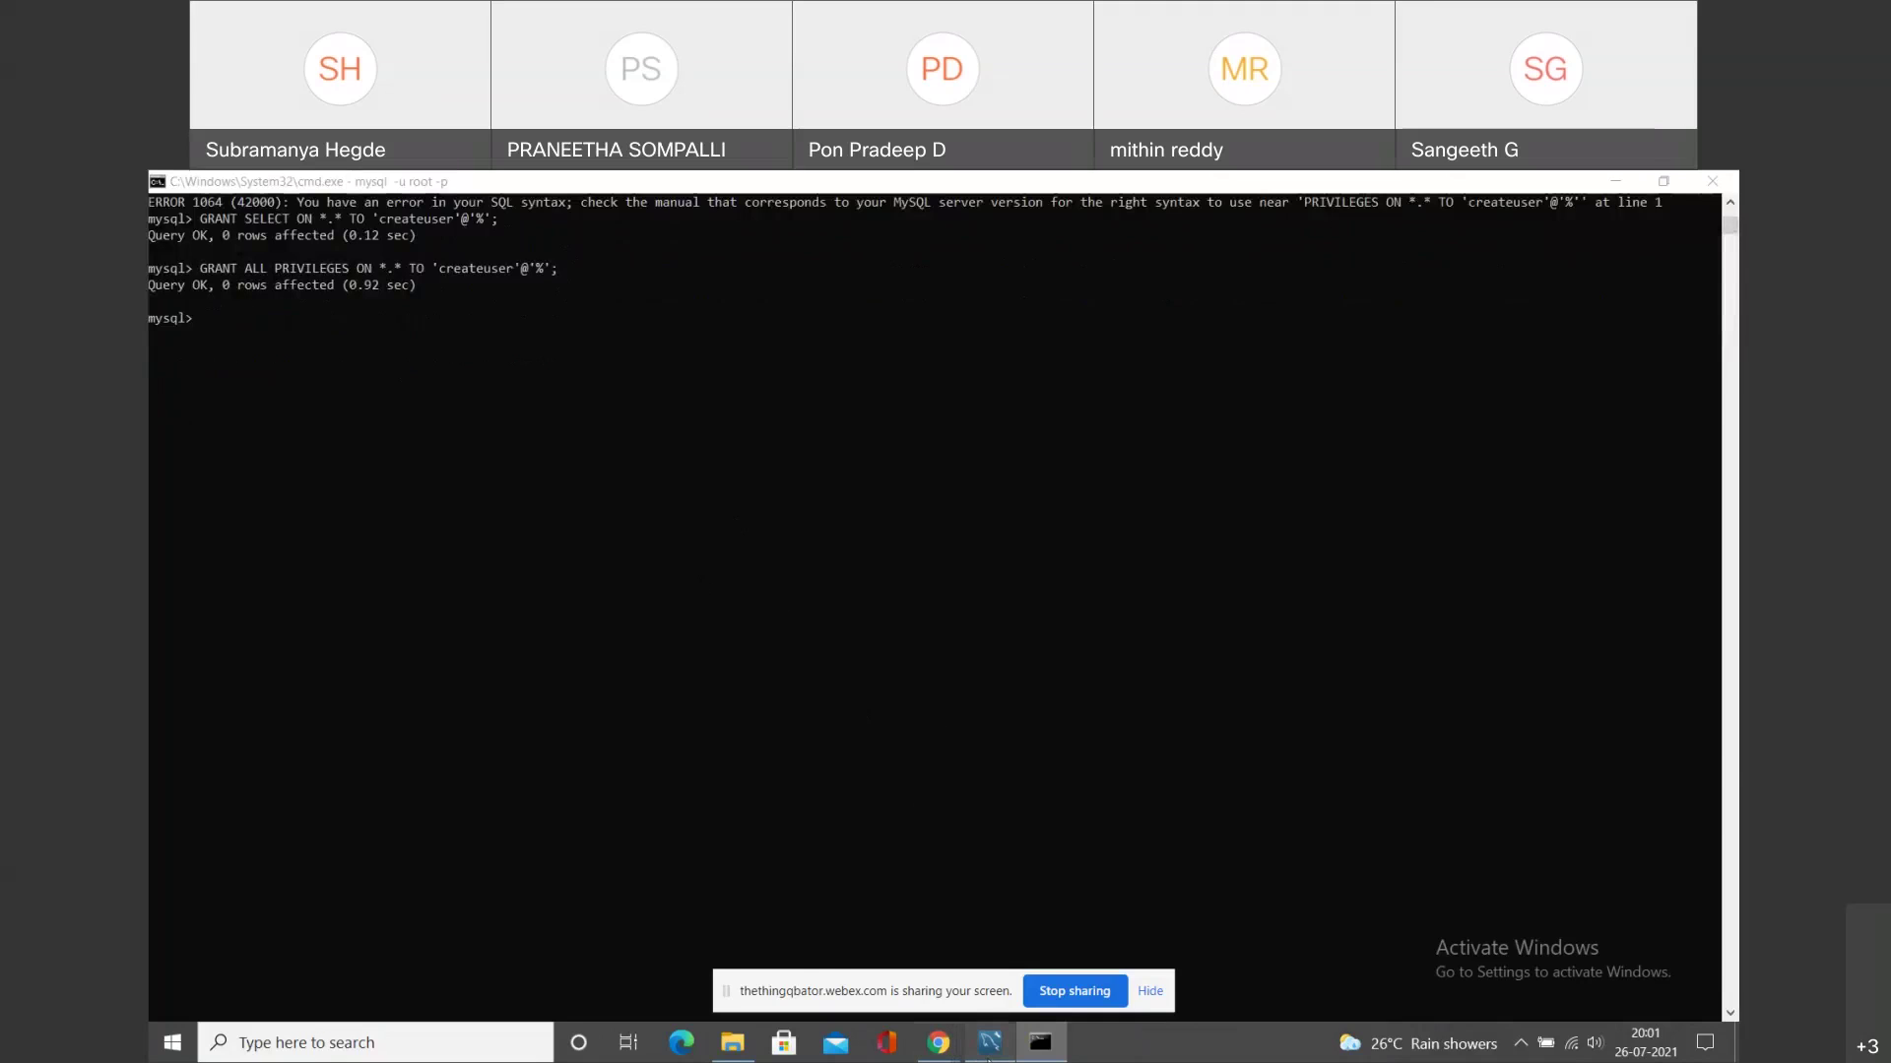
Switch to MySQL Workbench and compare createuser's administrative roles with the GRANT statements in the command prompt.
{"action": "left_click", "coordinate": [989, 1043]}
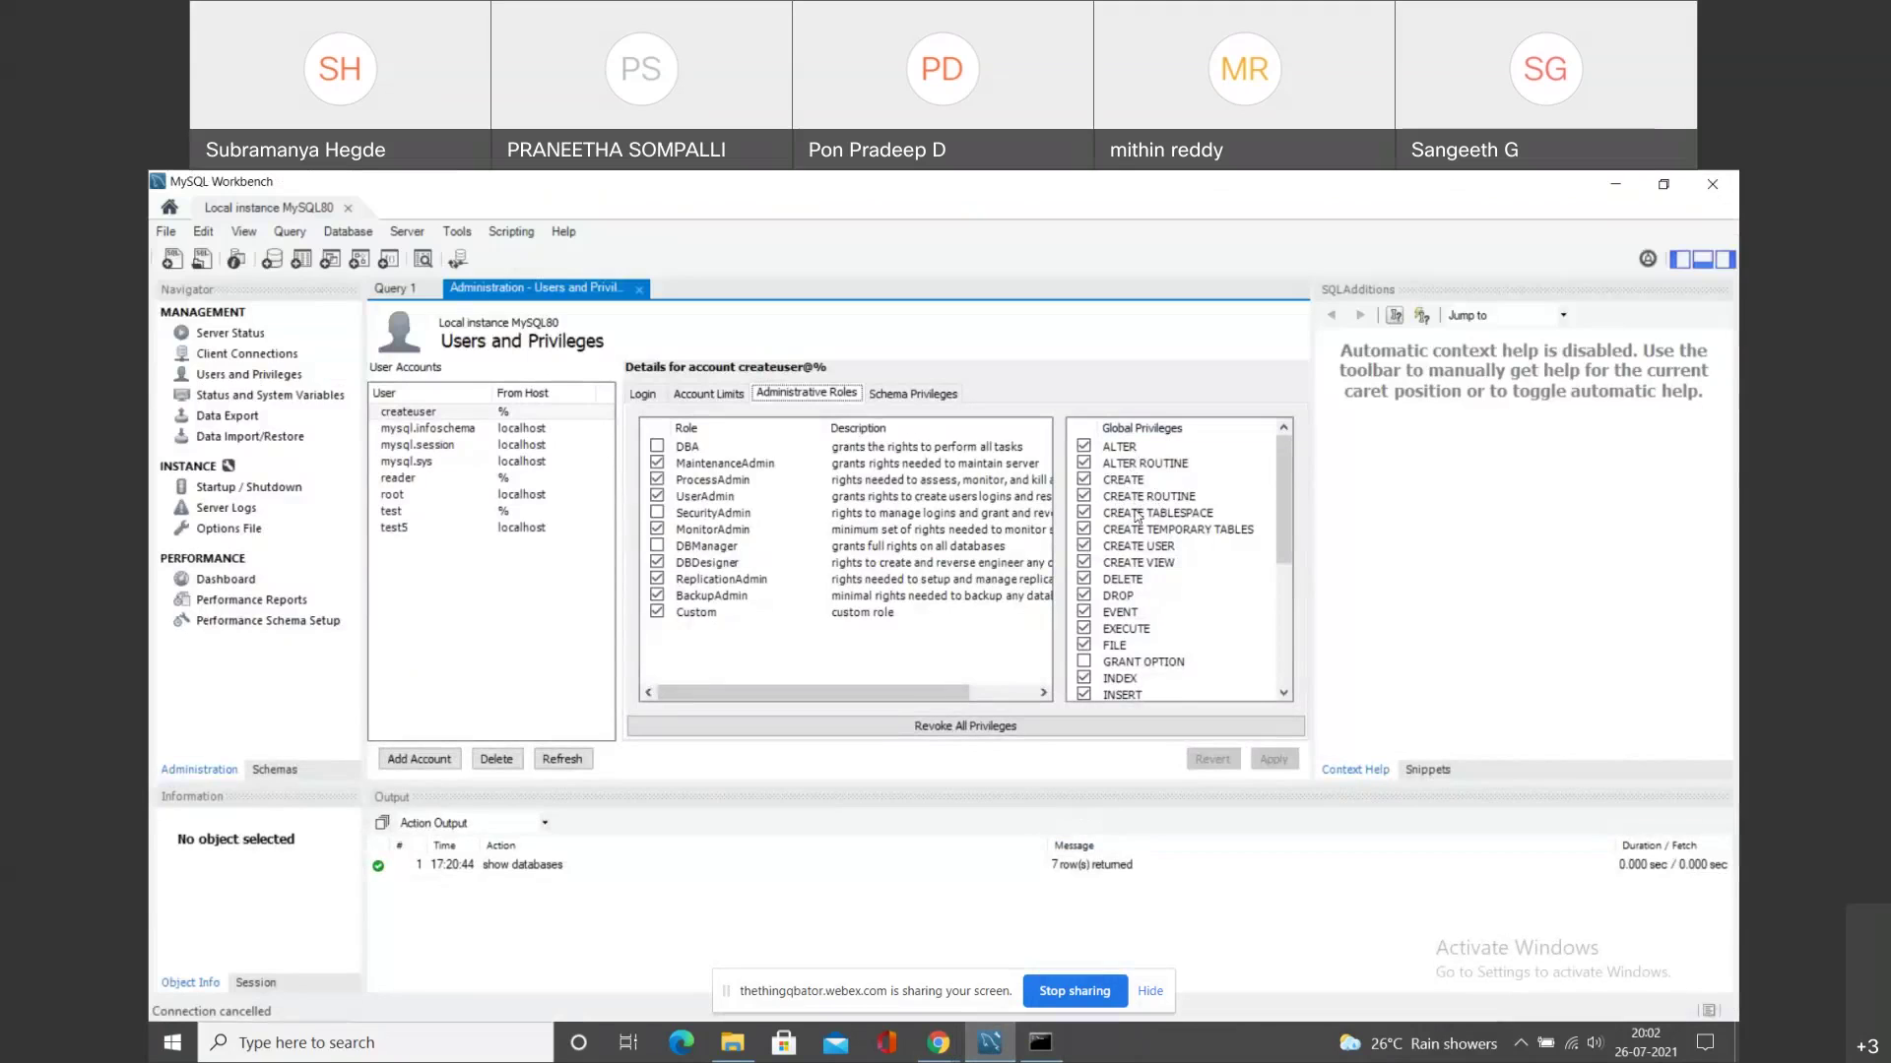
{"action": "key", "text": "alt+Tab"}
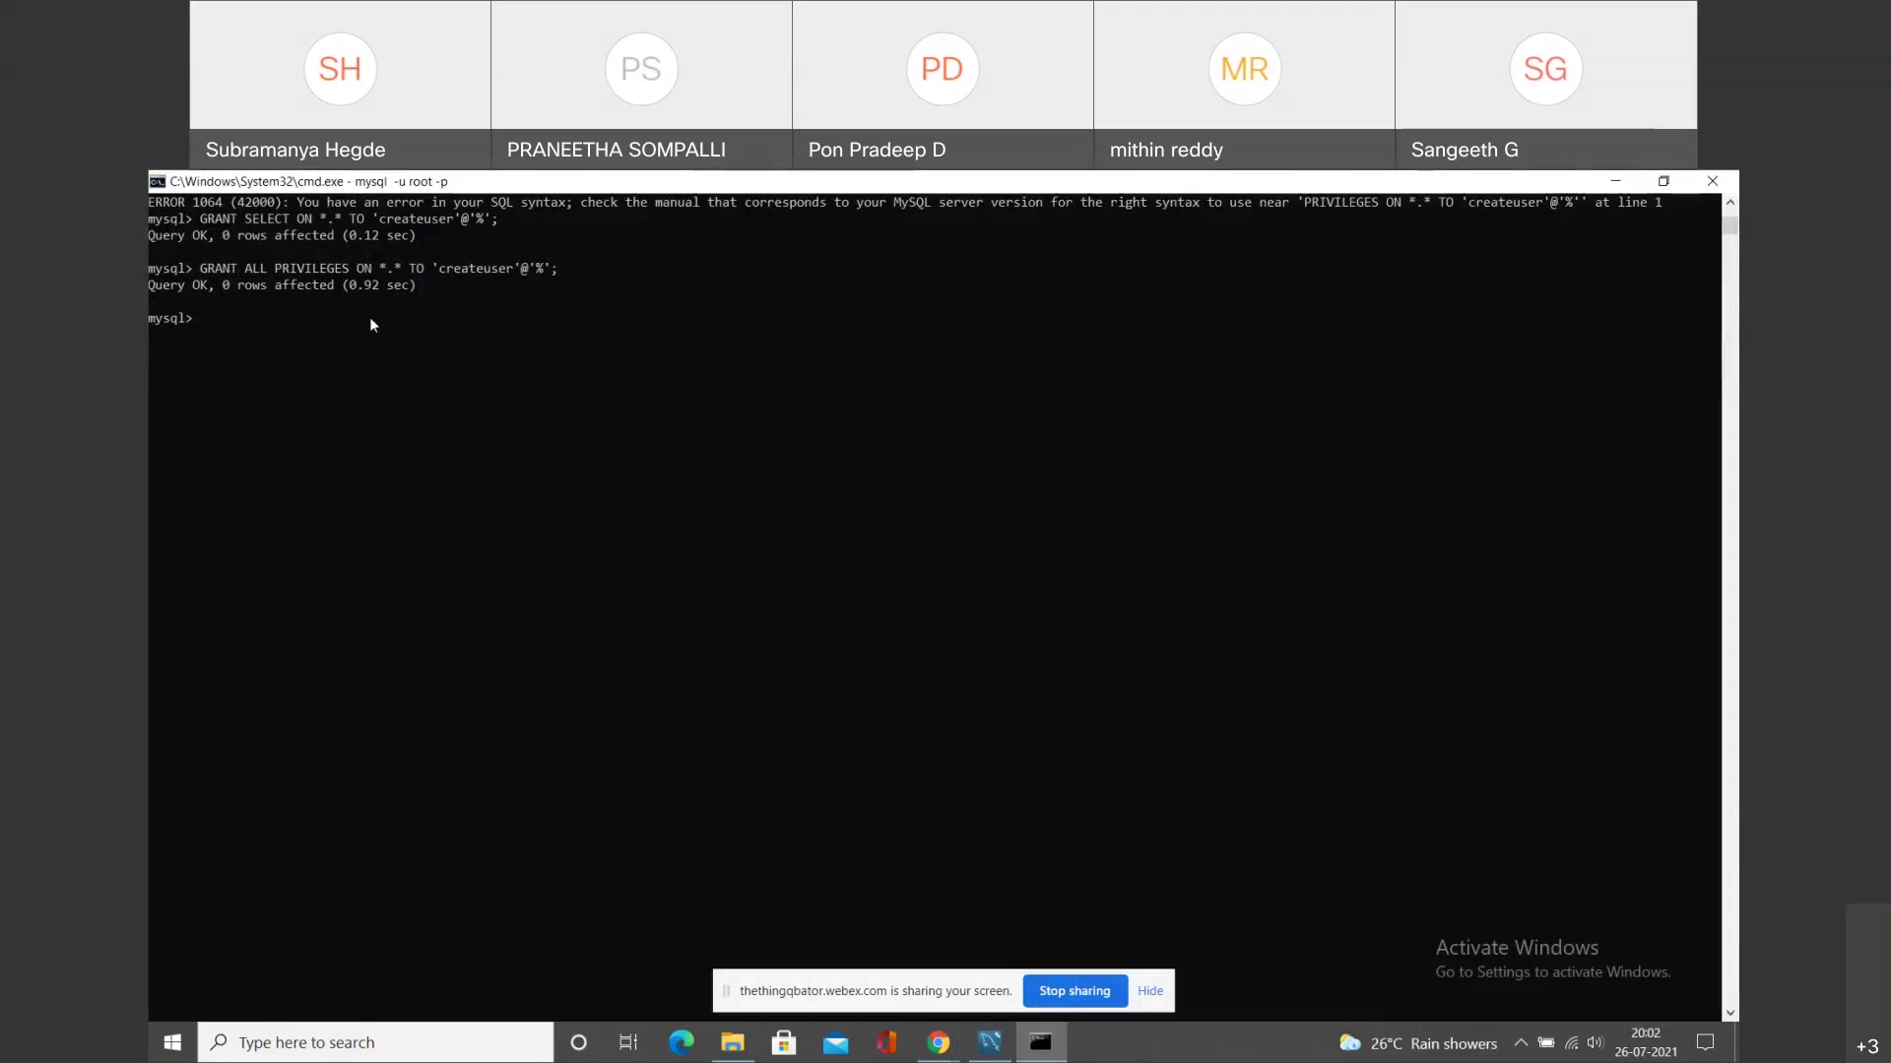
{"action": "key", "text": "alt+Tab"}
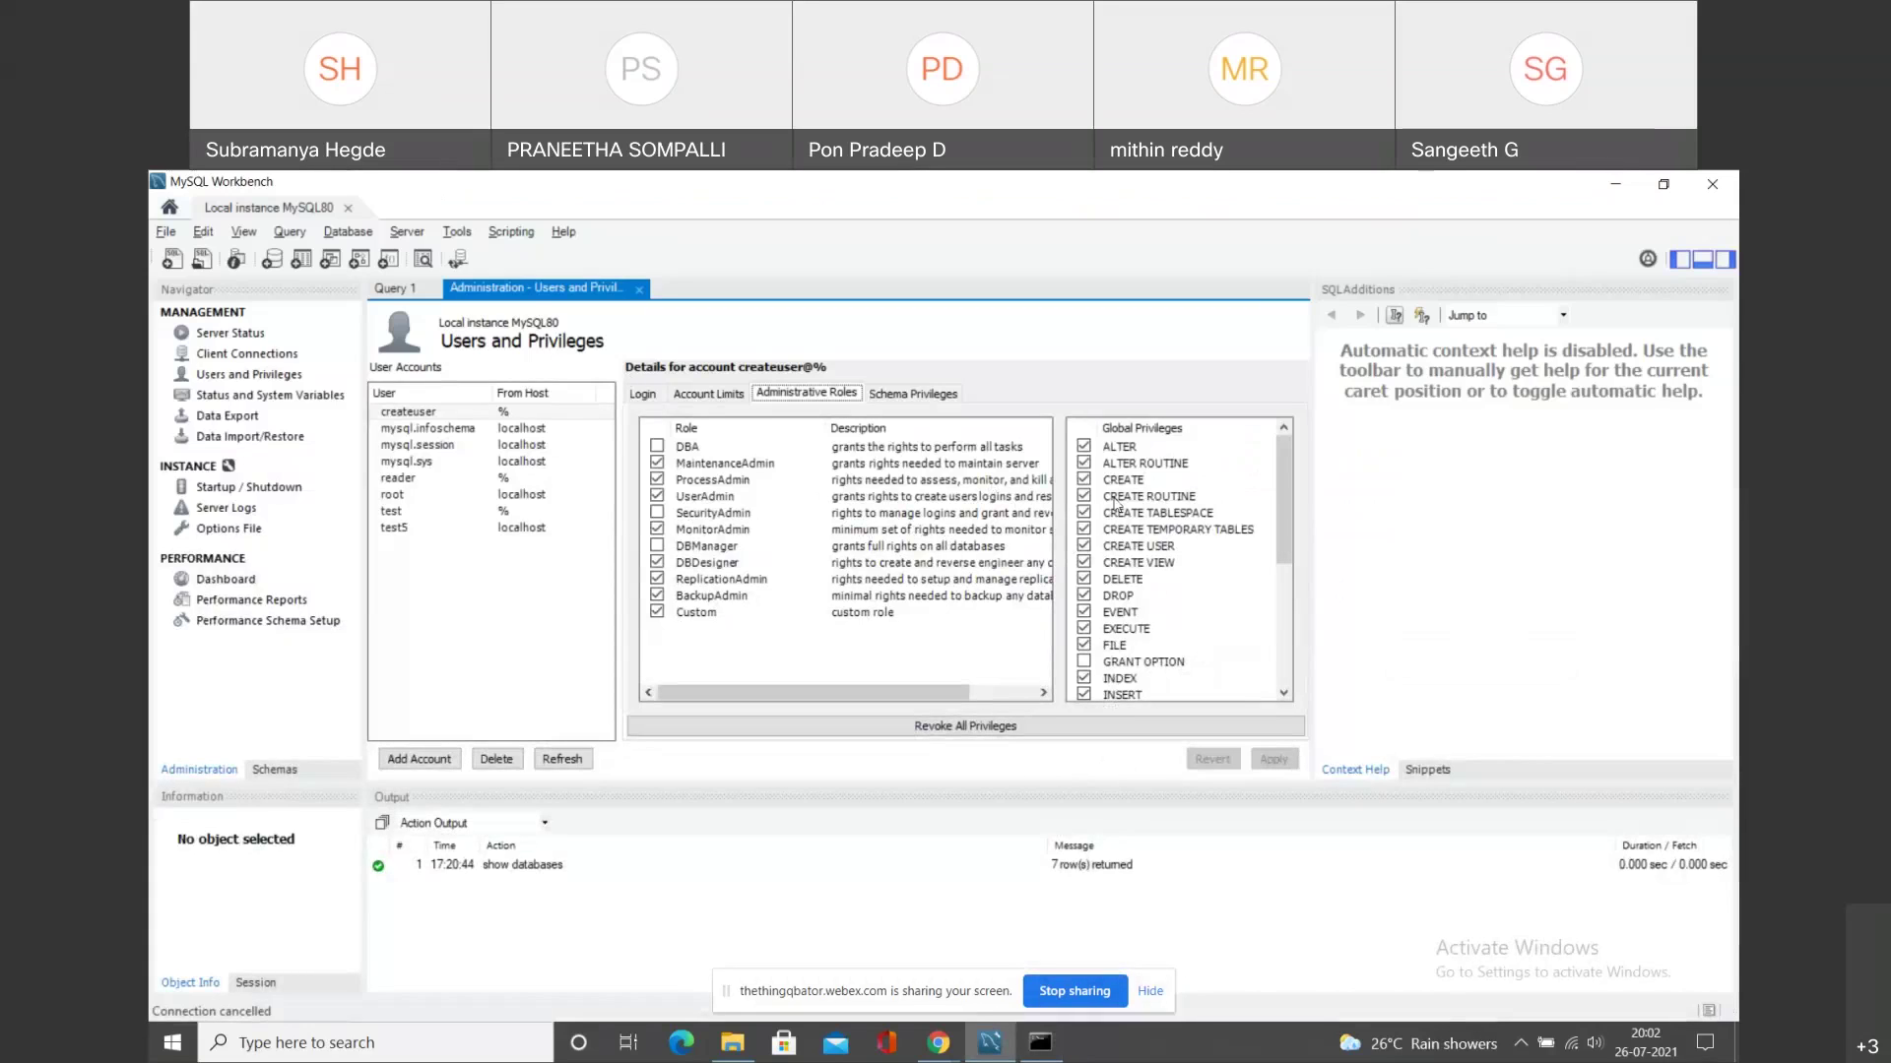
Clear createuser's administrative roles by enabling and disabling DBA, and assign only MaintenanceAdmin, ProcessAdmin and UserAdmin.
{"action": "left_click", "coordinate": [657, 446]}
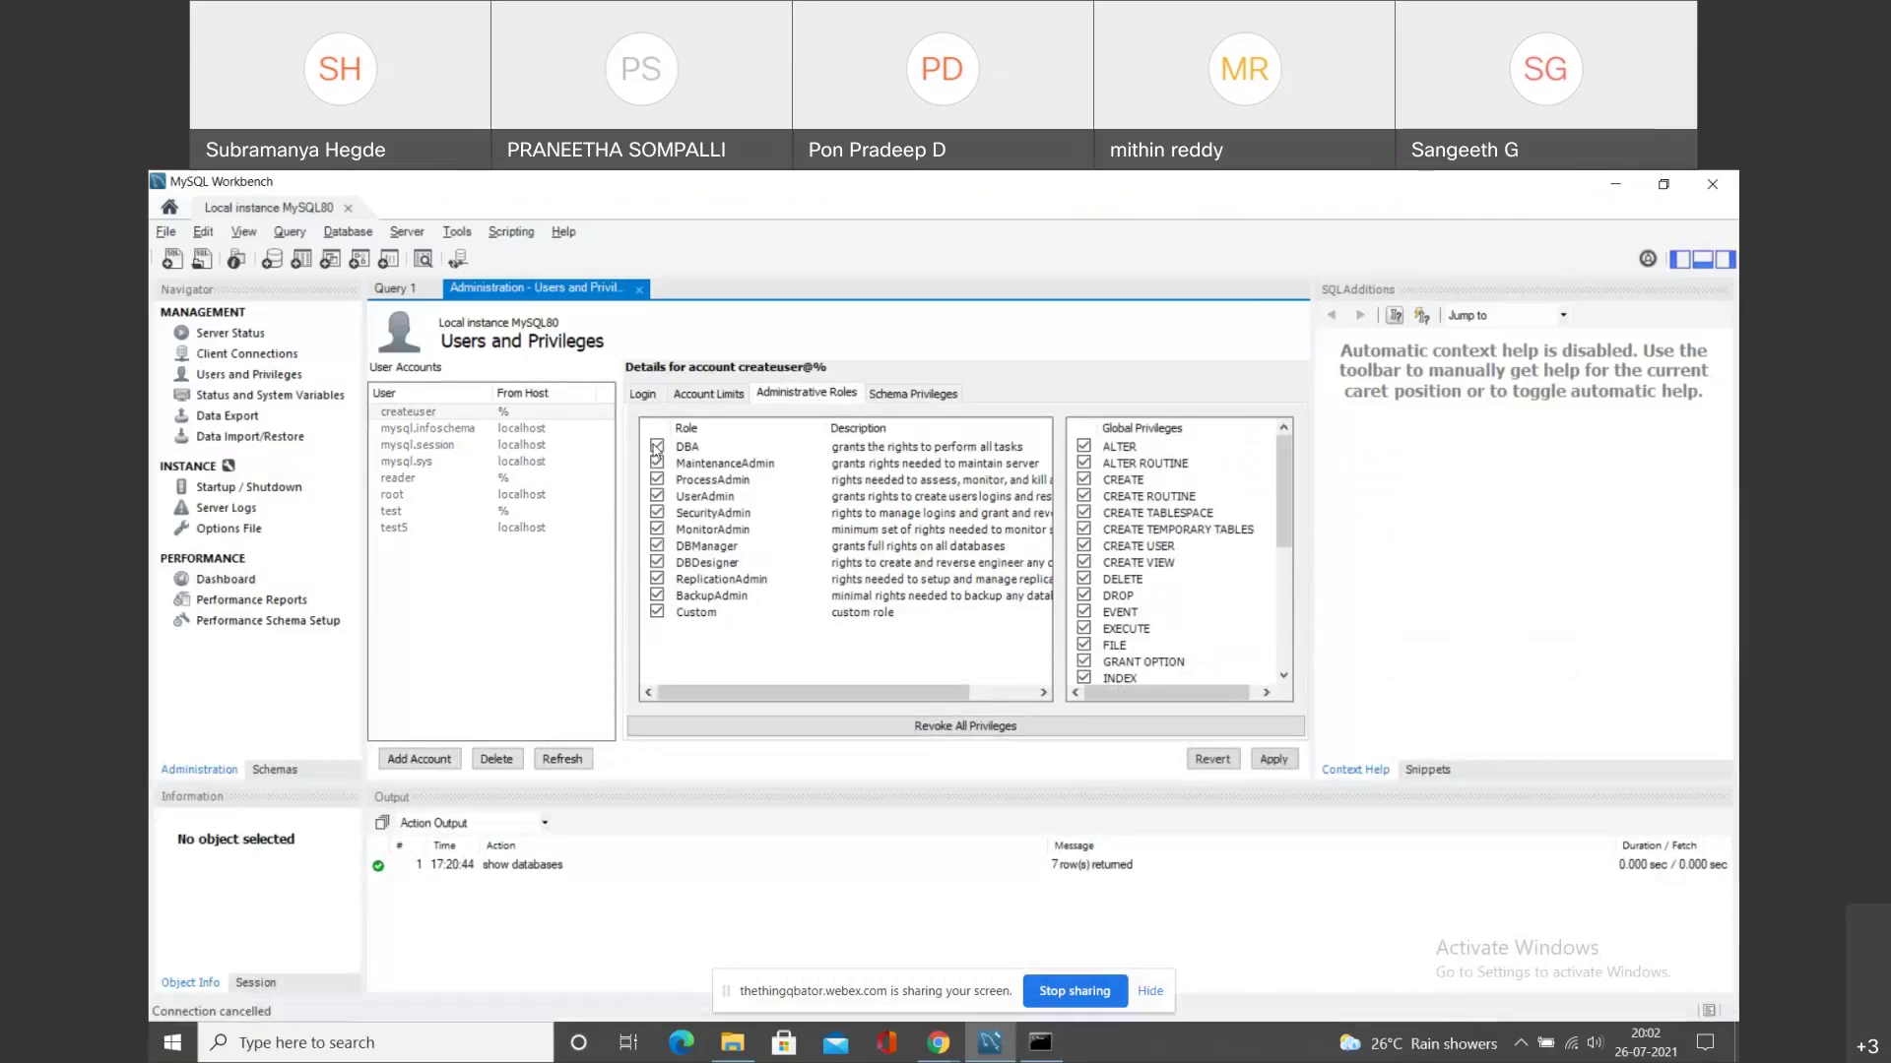
{"action": "left_click", "coordinate": [657, 446]}
{"action": "left_click", "coordinate": [657, 463]}
{"action": "left_click", "coordinate": [656, 479]}
{"action": "scroll", "coordinate": [1158, 619], "scroll_direction": "down", "scroll_amount": 3}
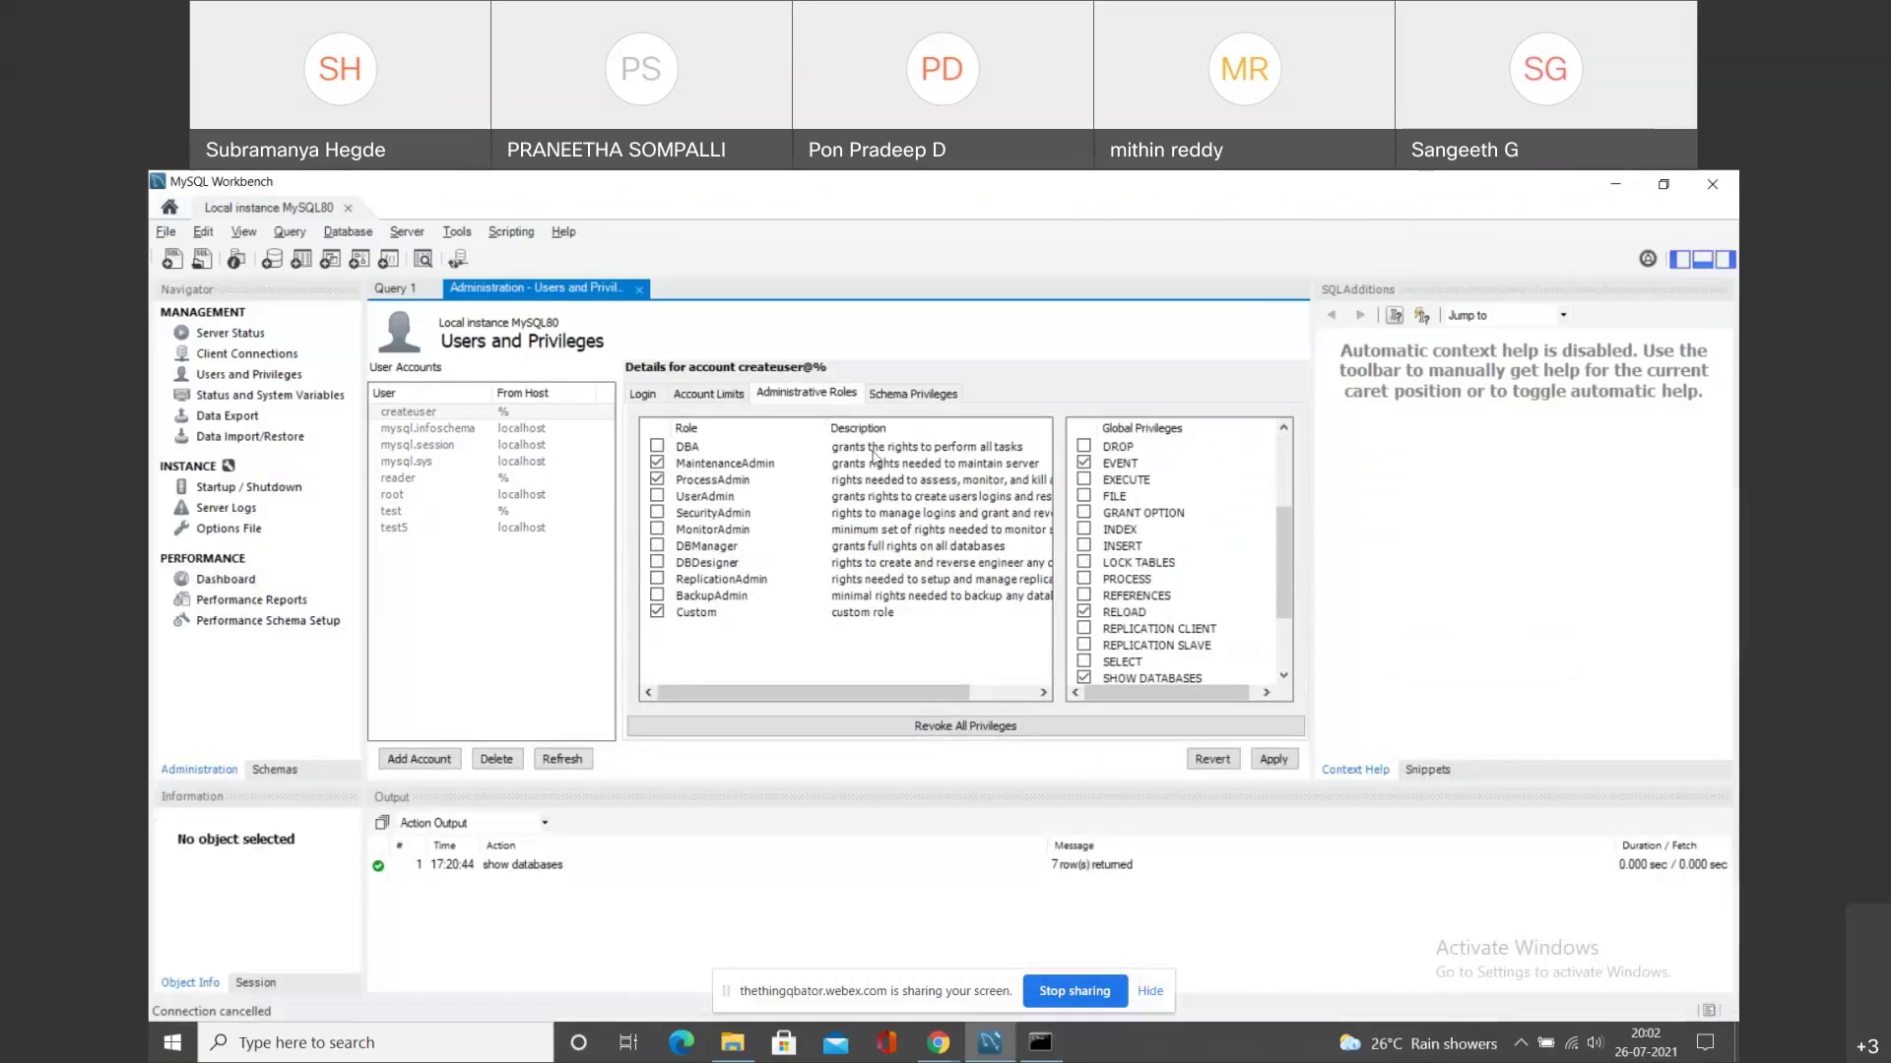
{"action": "scroll", "coordinate": [1156, 581], "scroll_direction": "down", "scroll_amount": 2}
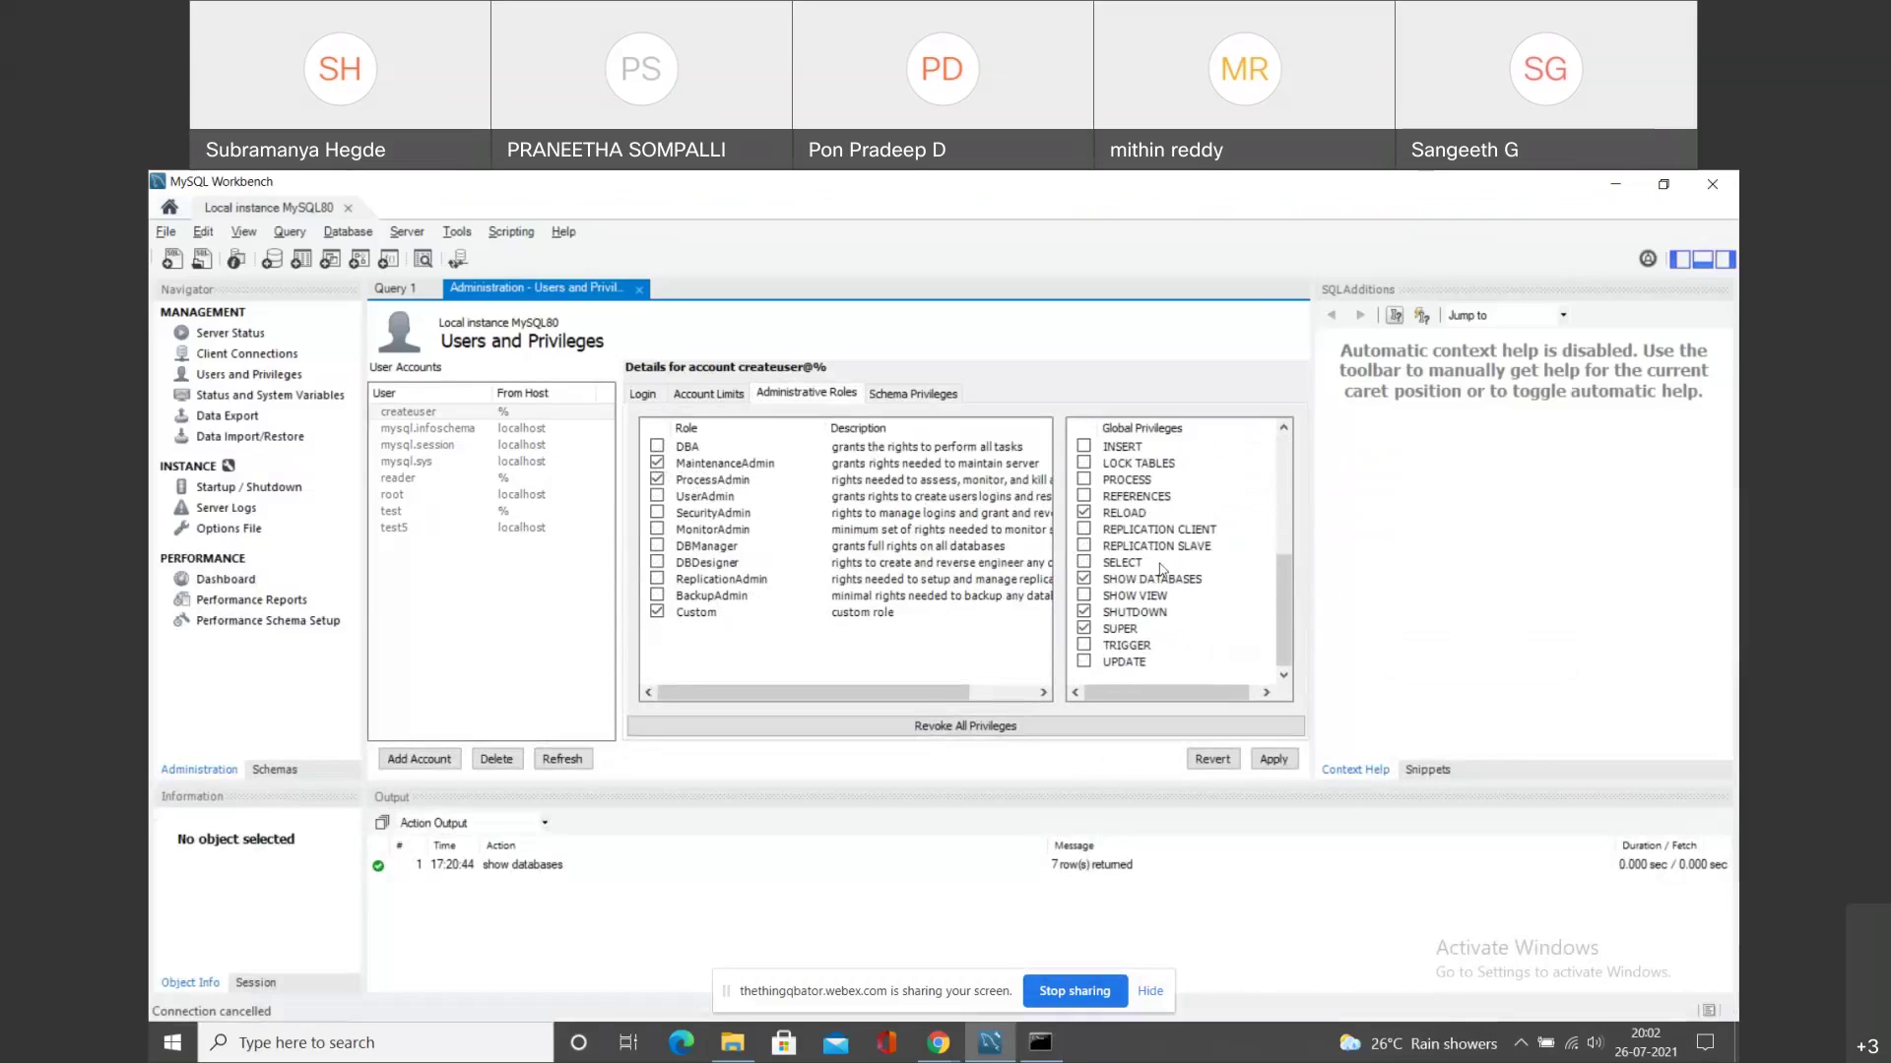
{"action": "scroll", "coordinate": [1082, 590], "scroll_direction": "up", "scroll_amount": 3}
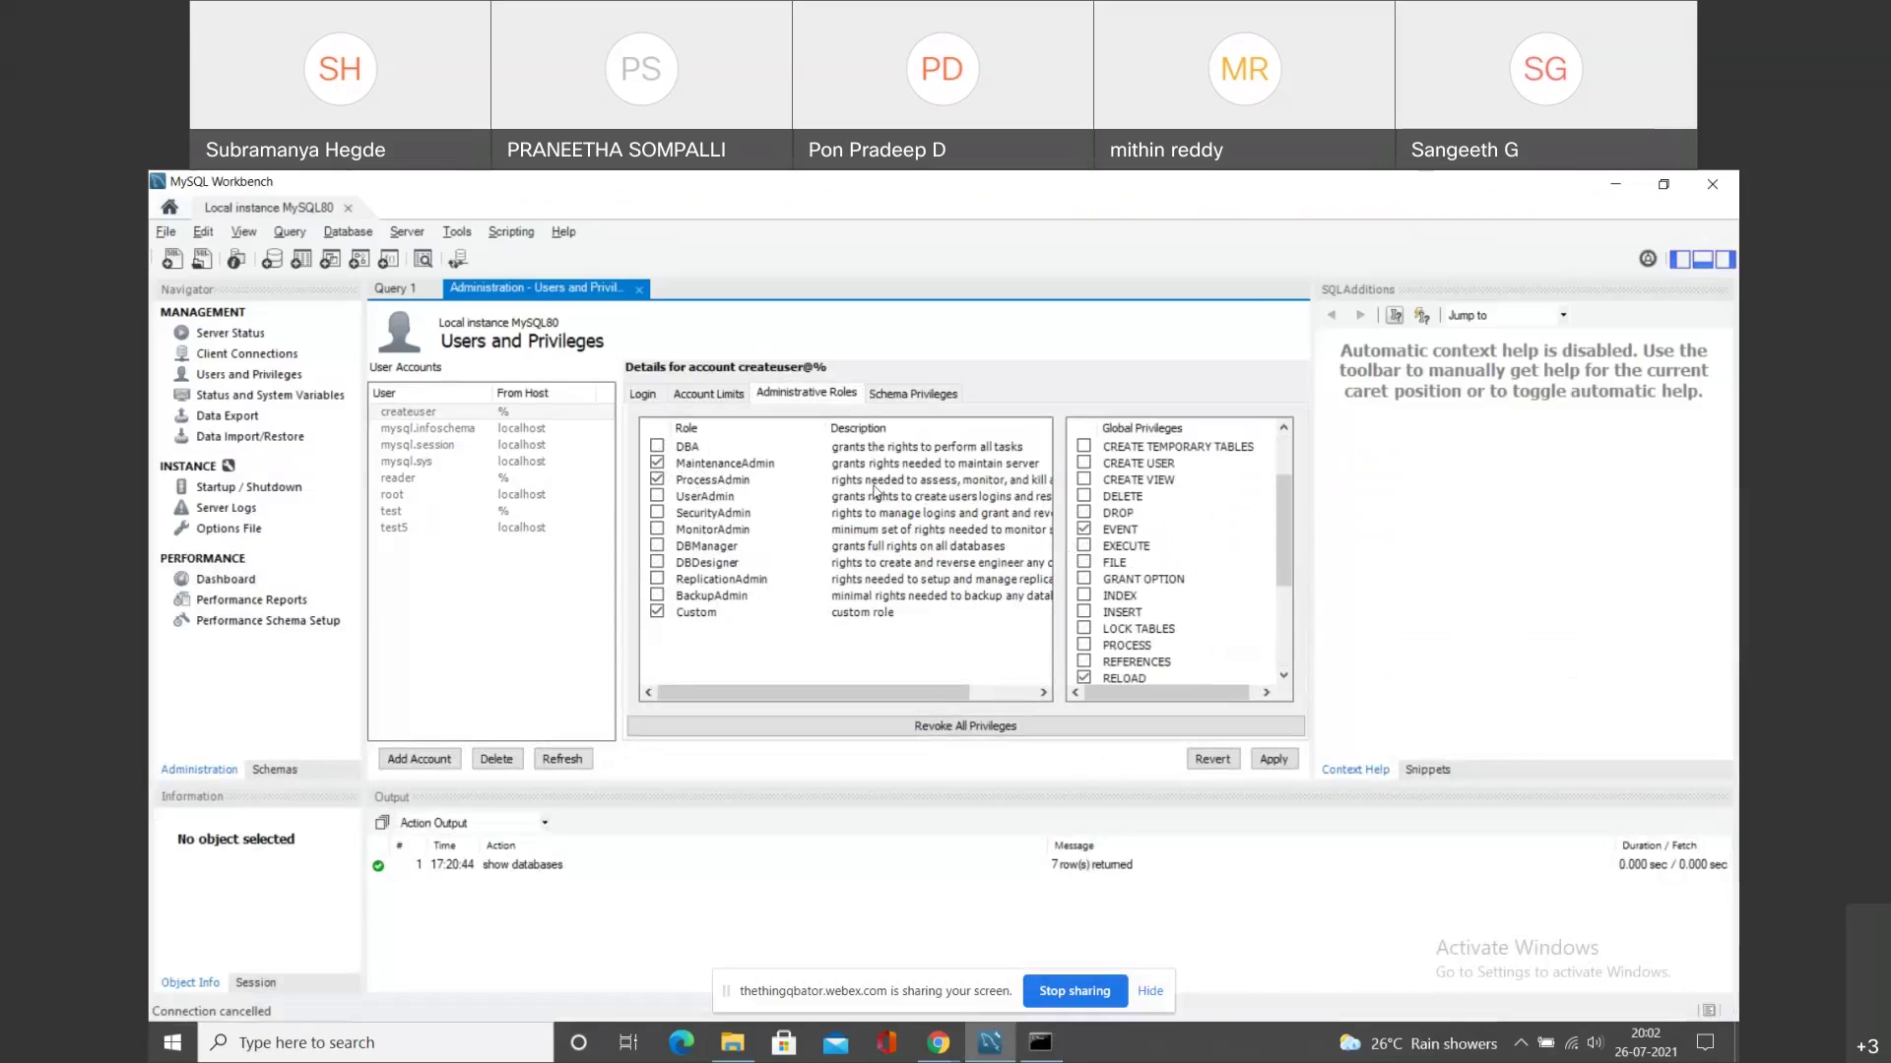
{"action": "left_click", "coordinate": [656, 497]}
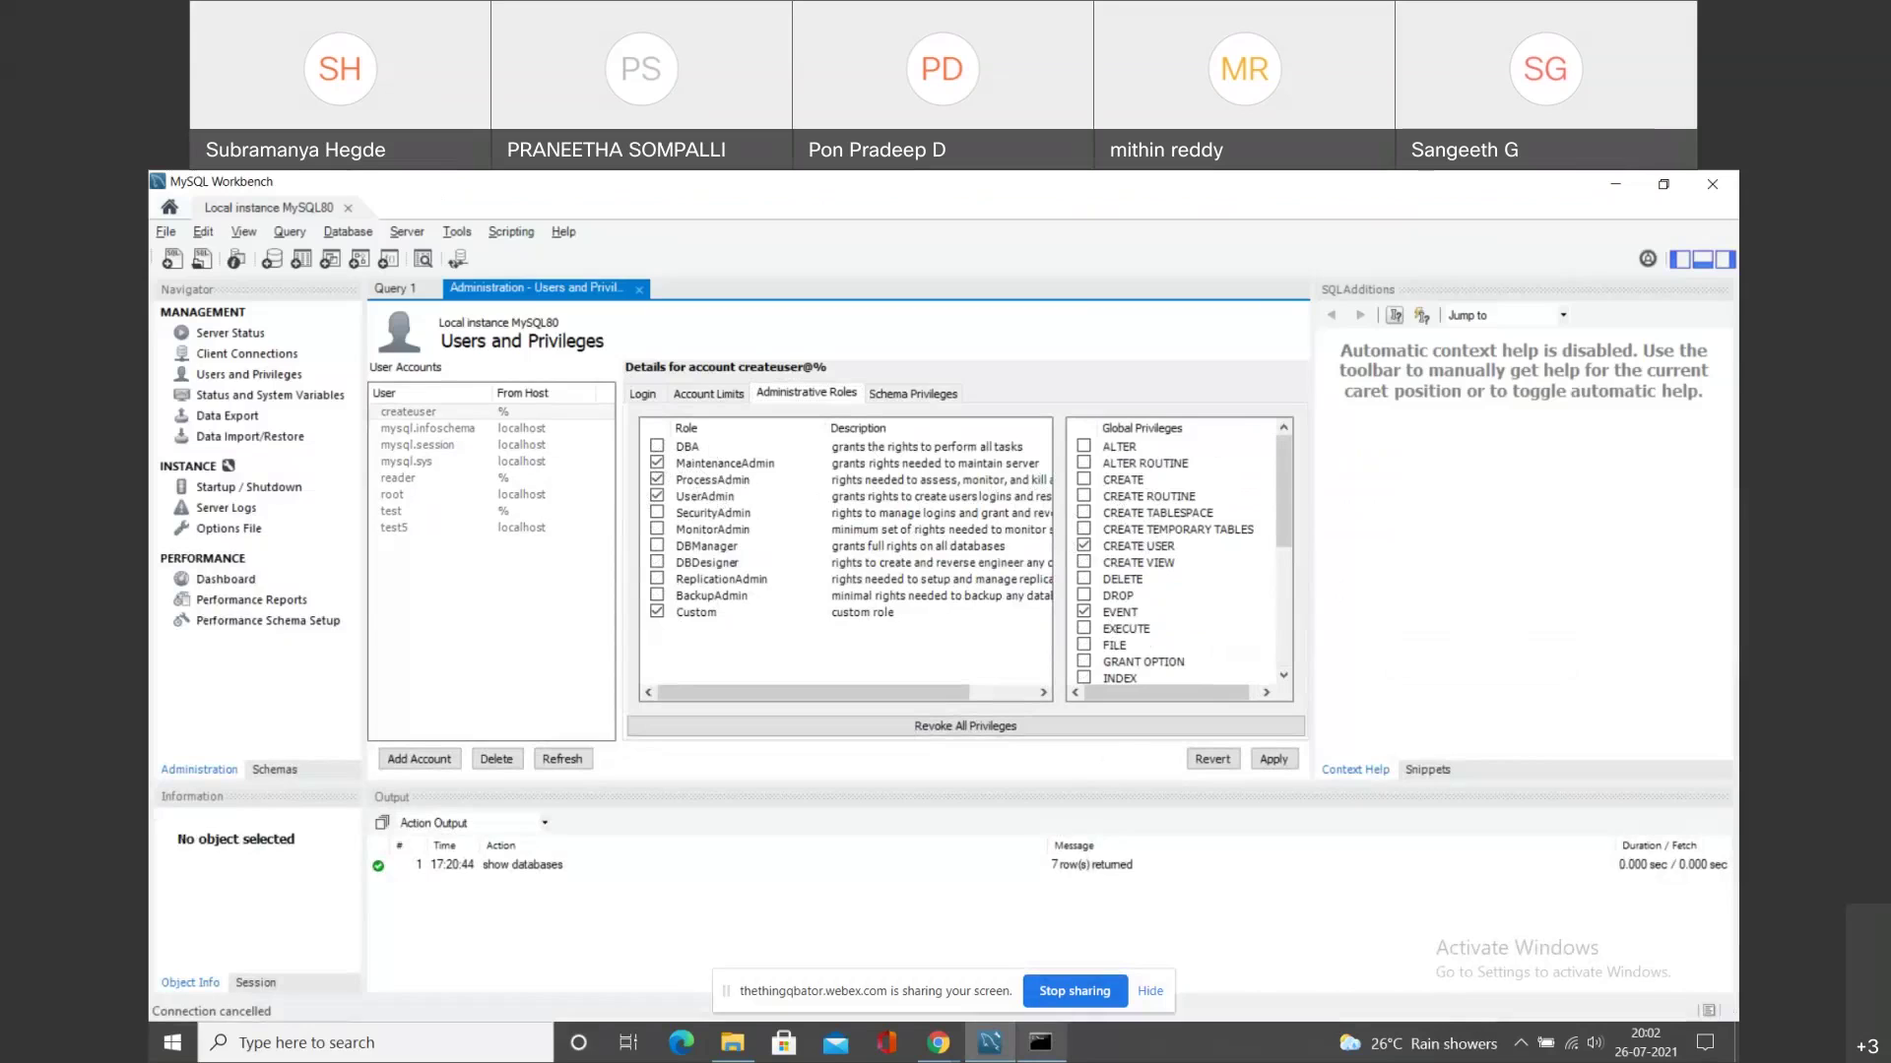
Compare the selected roles with the GRANT statements in the command prompt, and apply the role changes to createuser in MySQL Workbench.
{"action": "left_click", "coordinate": [1041, 1042]}
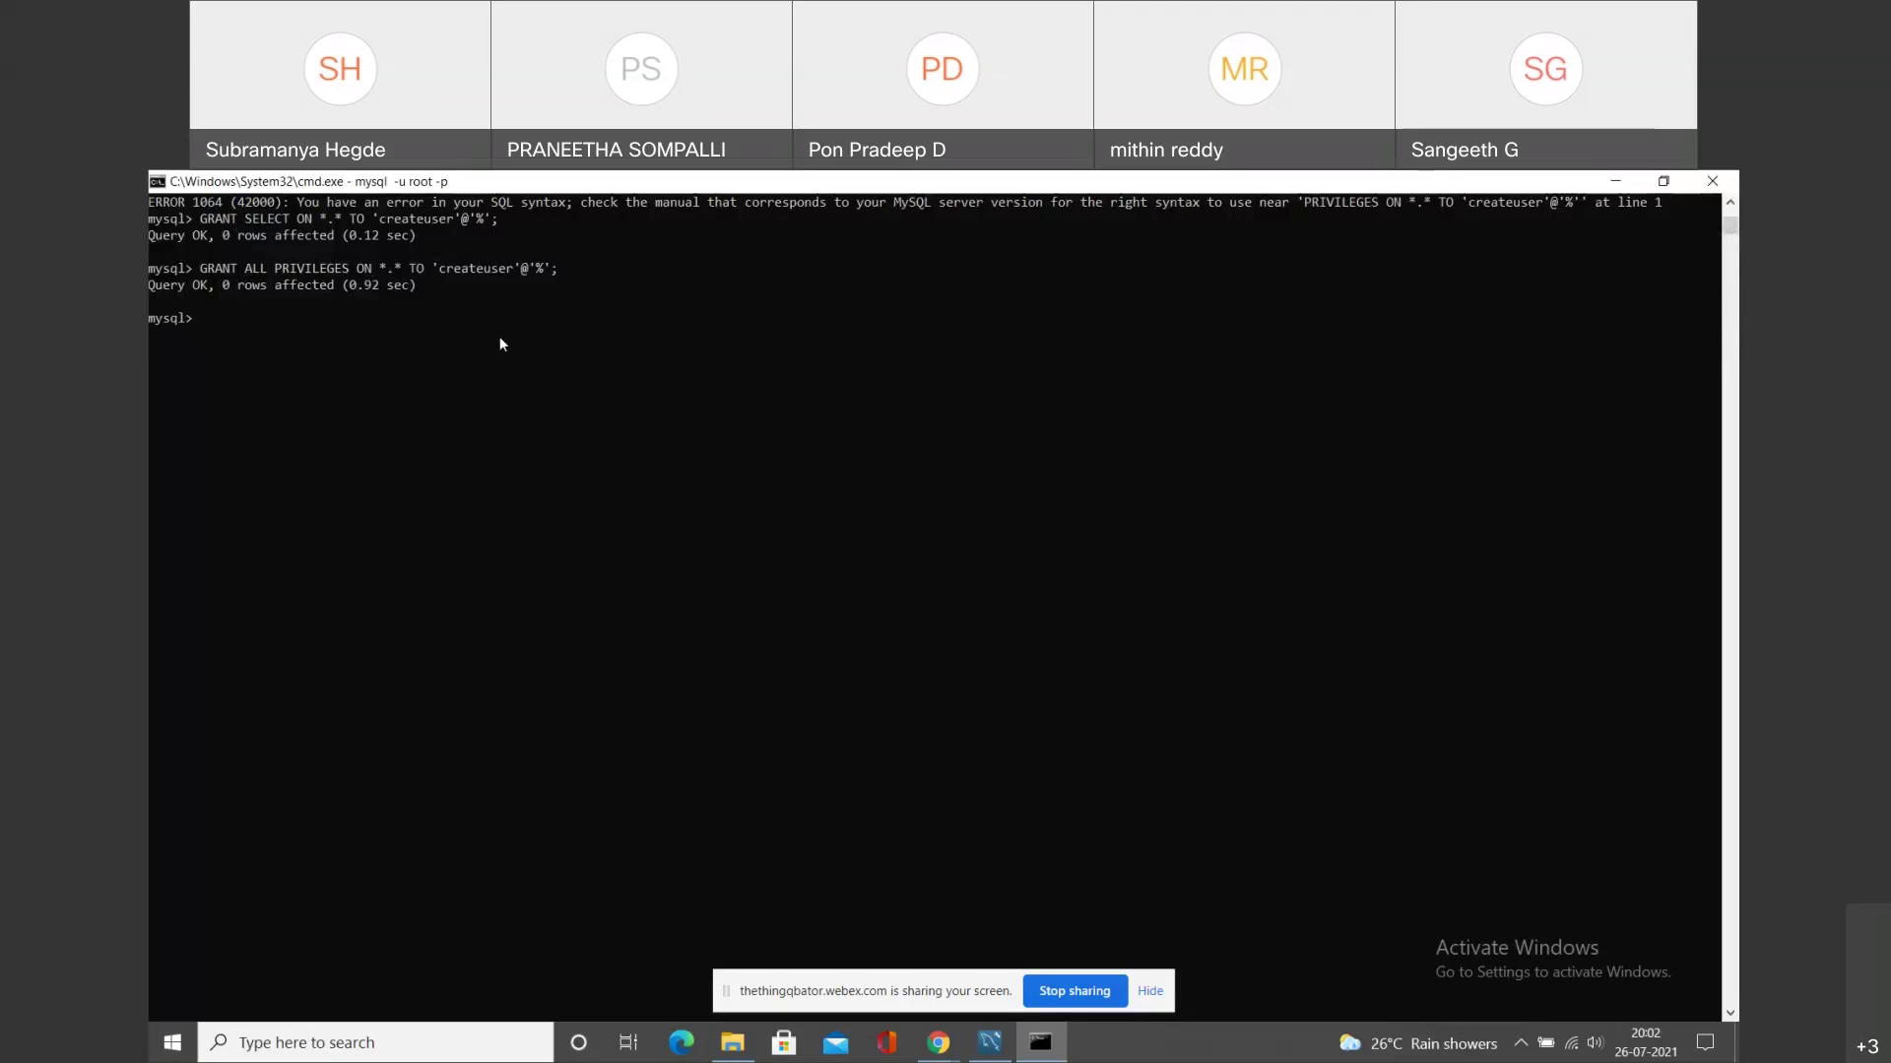
{"action": "key", "text": "alt+Tab"}
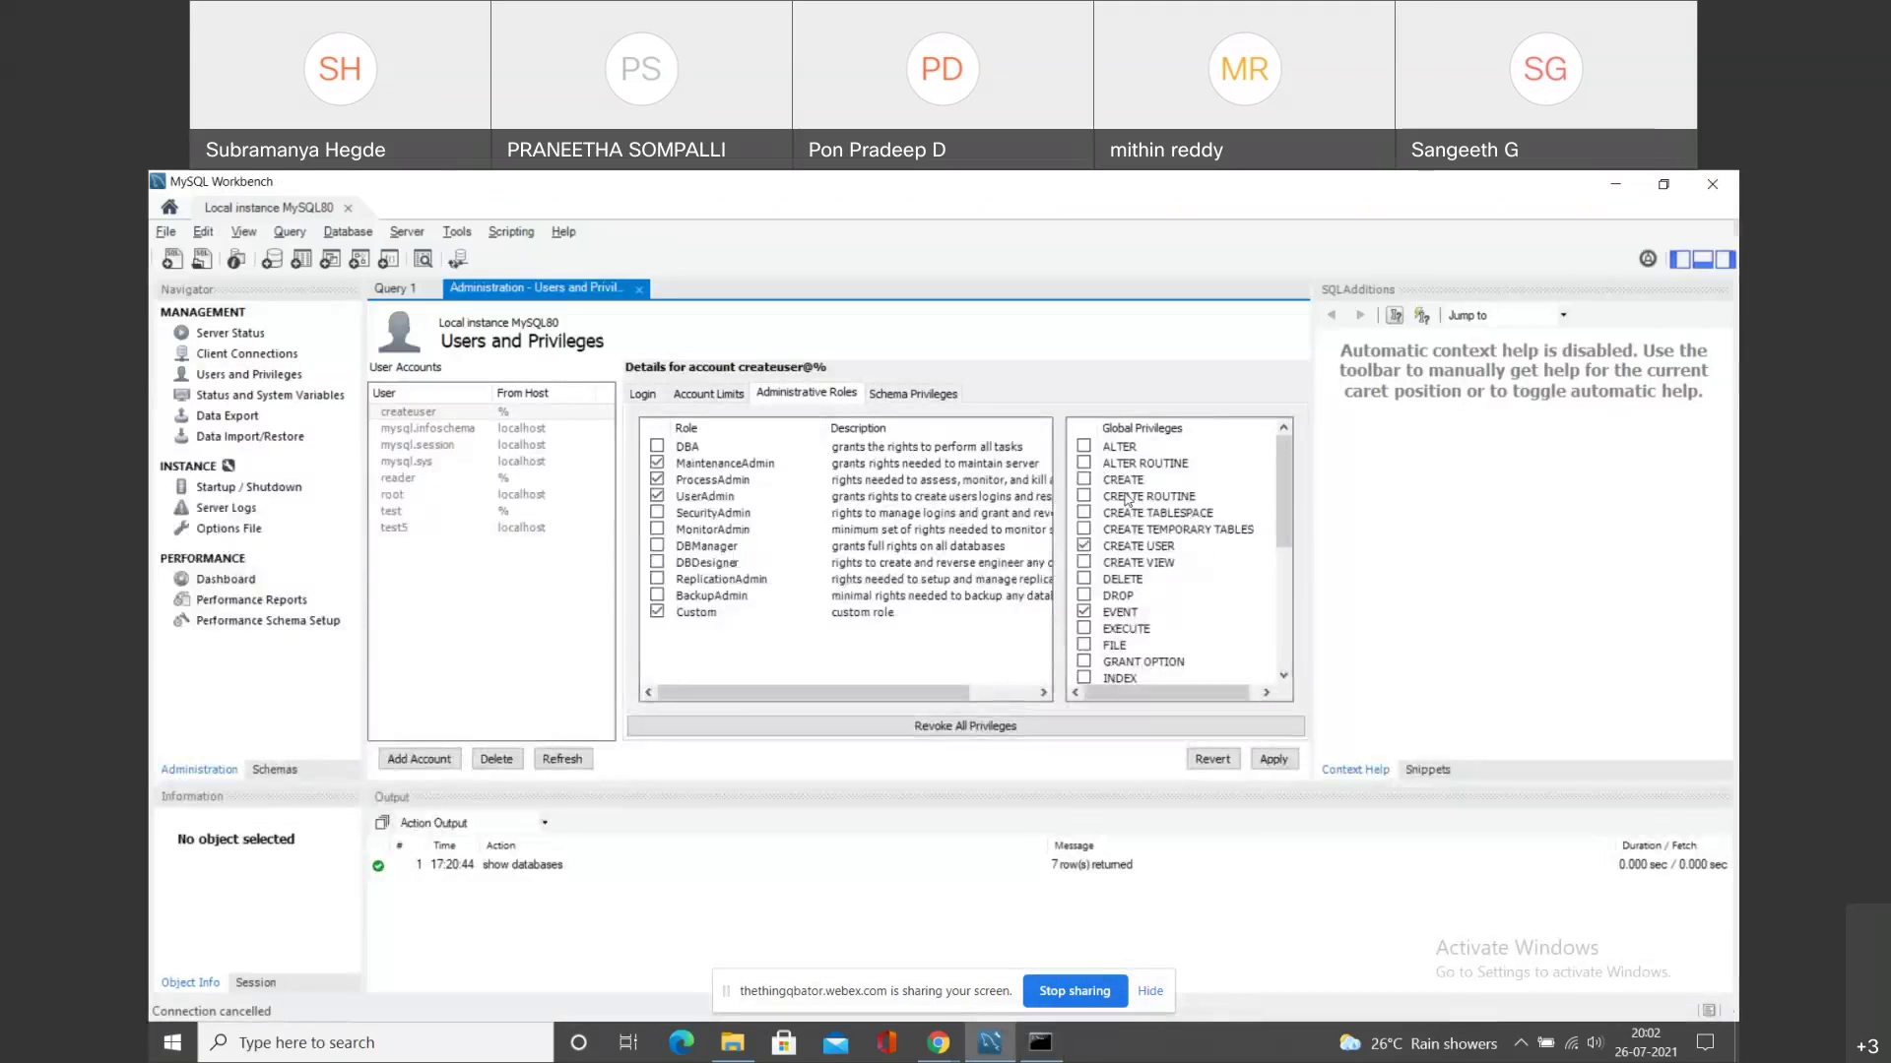
{"action": "key", "text": "alt+Tab"}
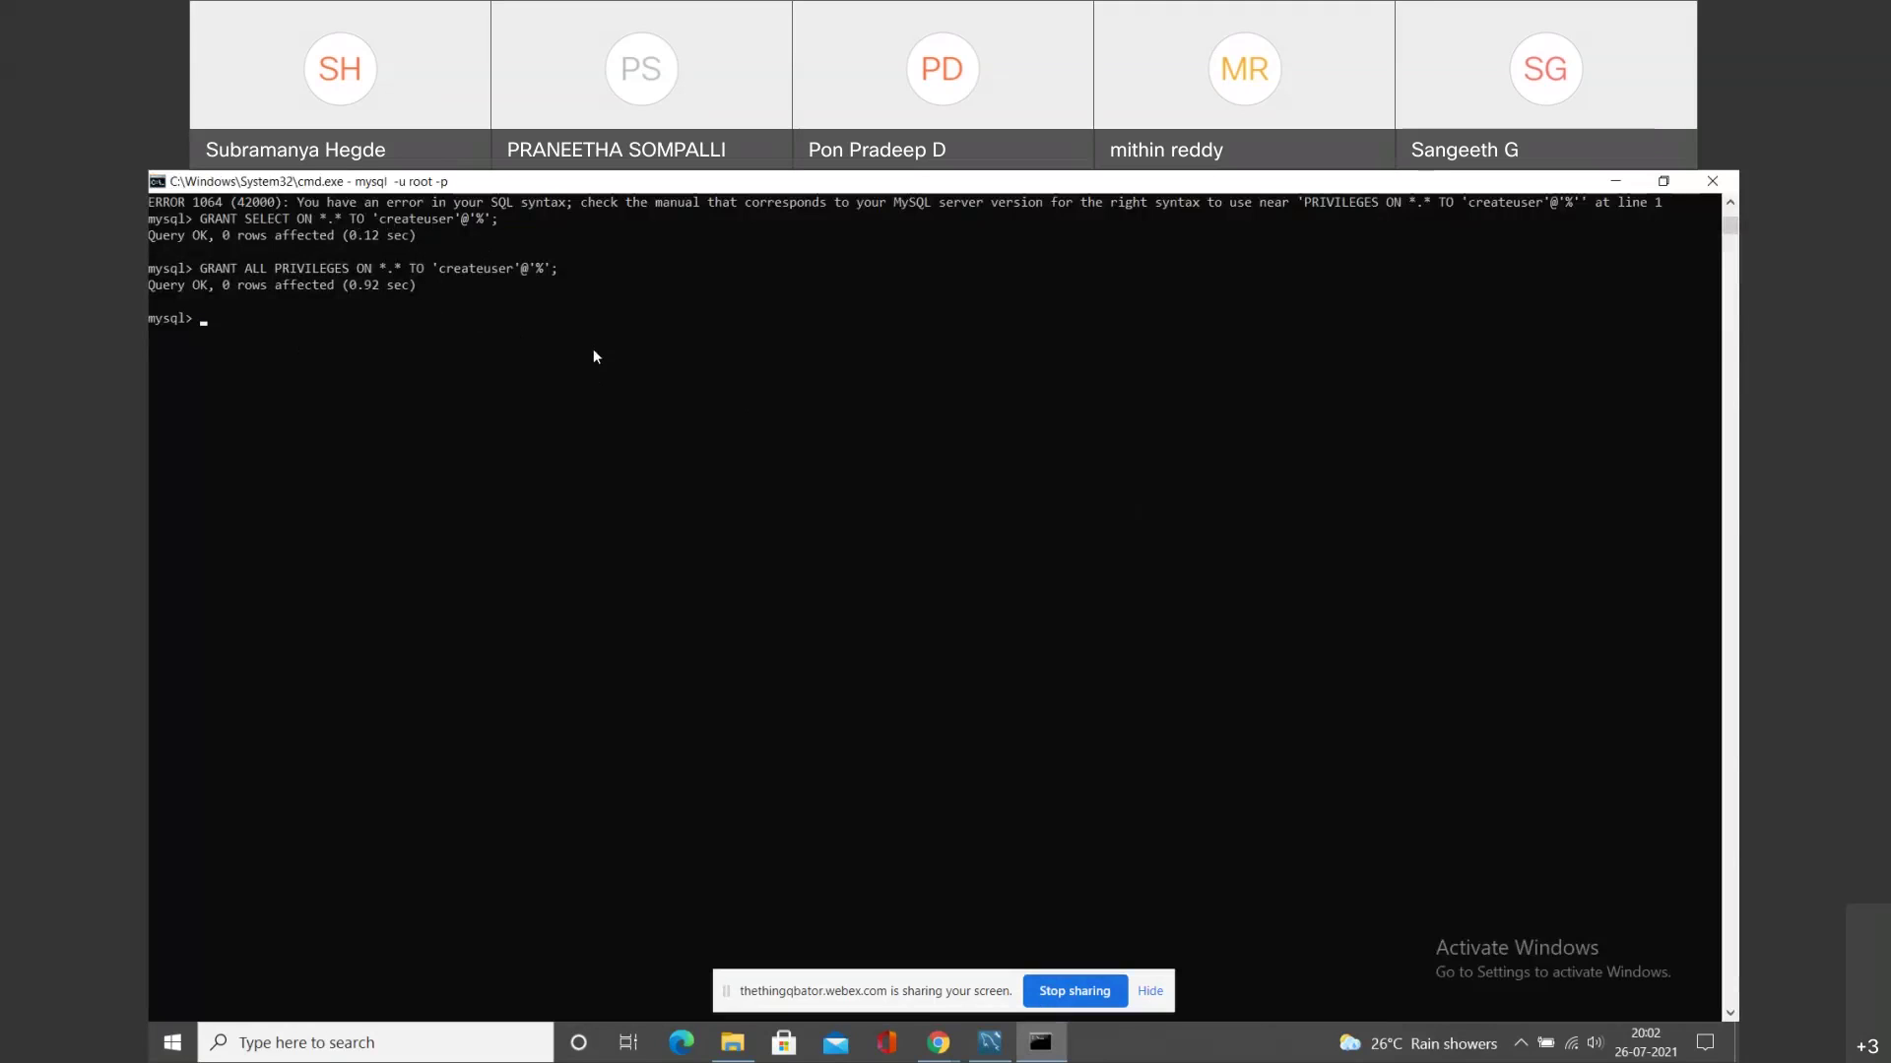
{"action": "key", "text": "alt+Tab"}
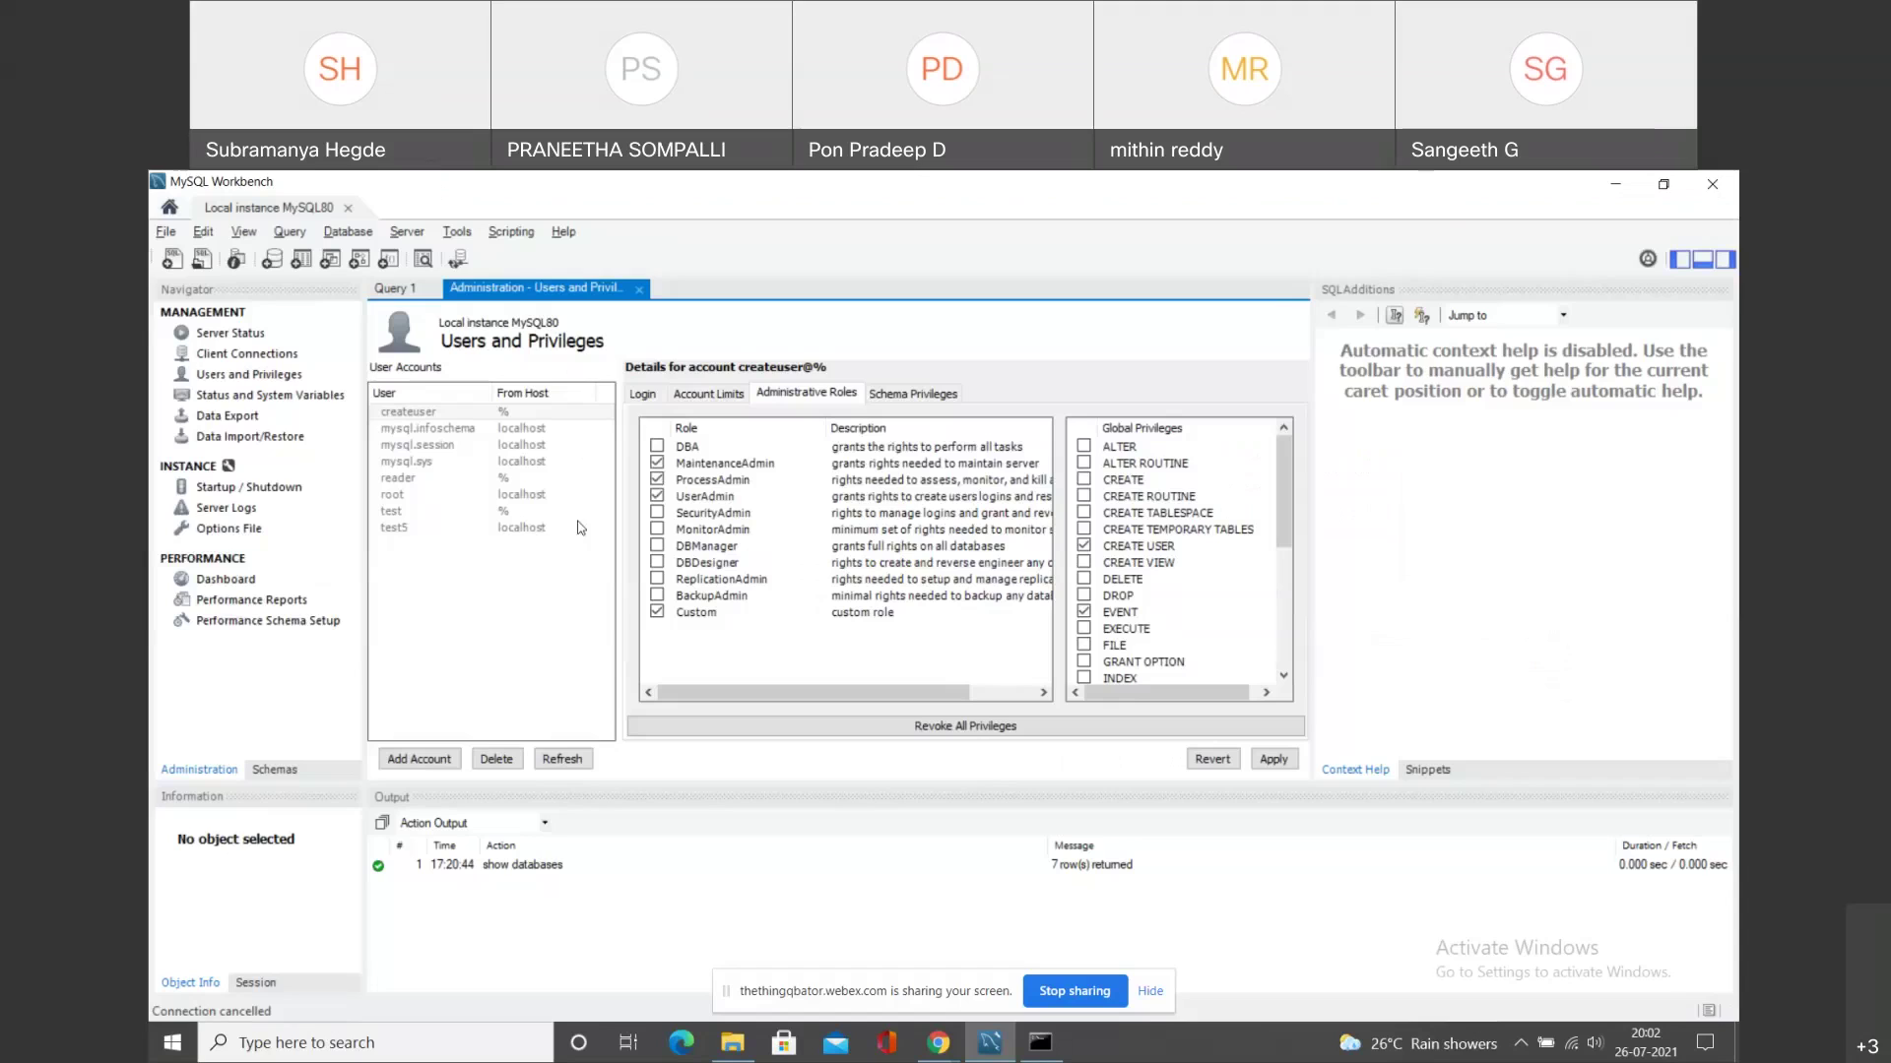
{"action": "key", "text": "alt+Tab"}
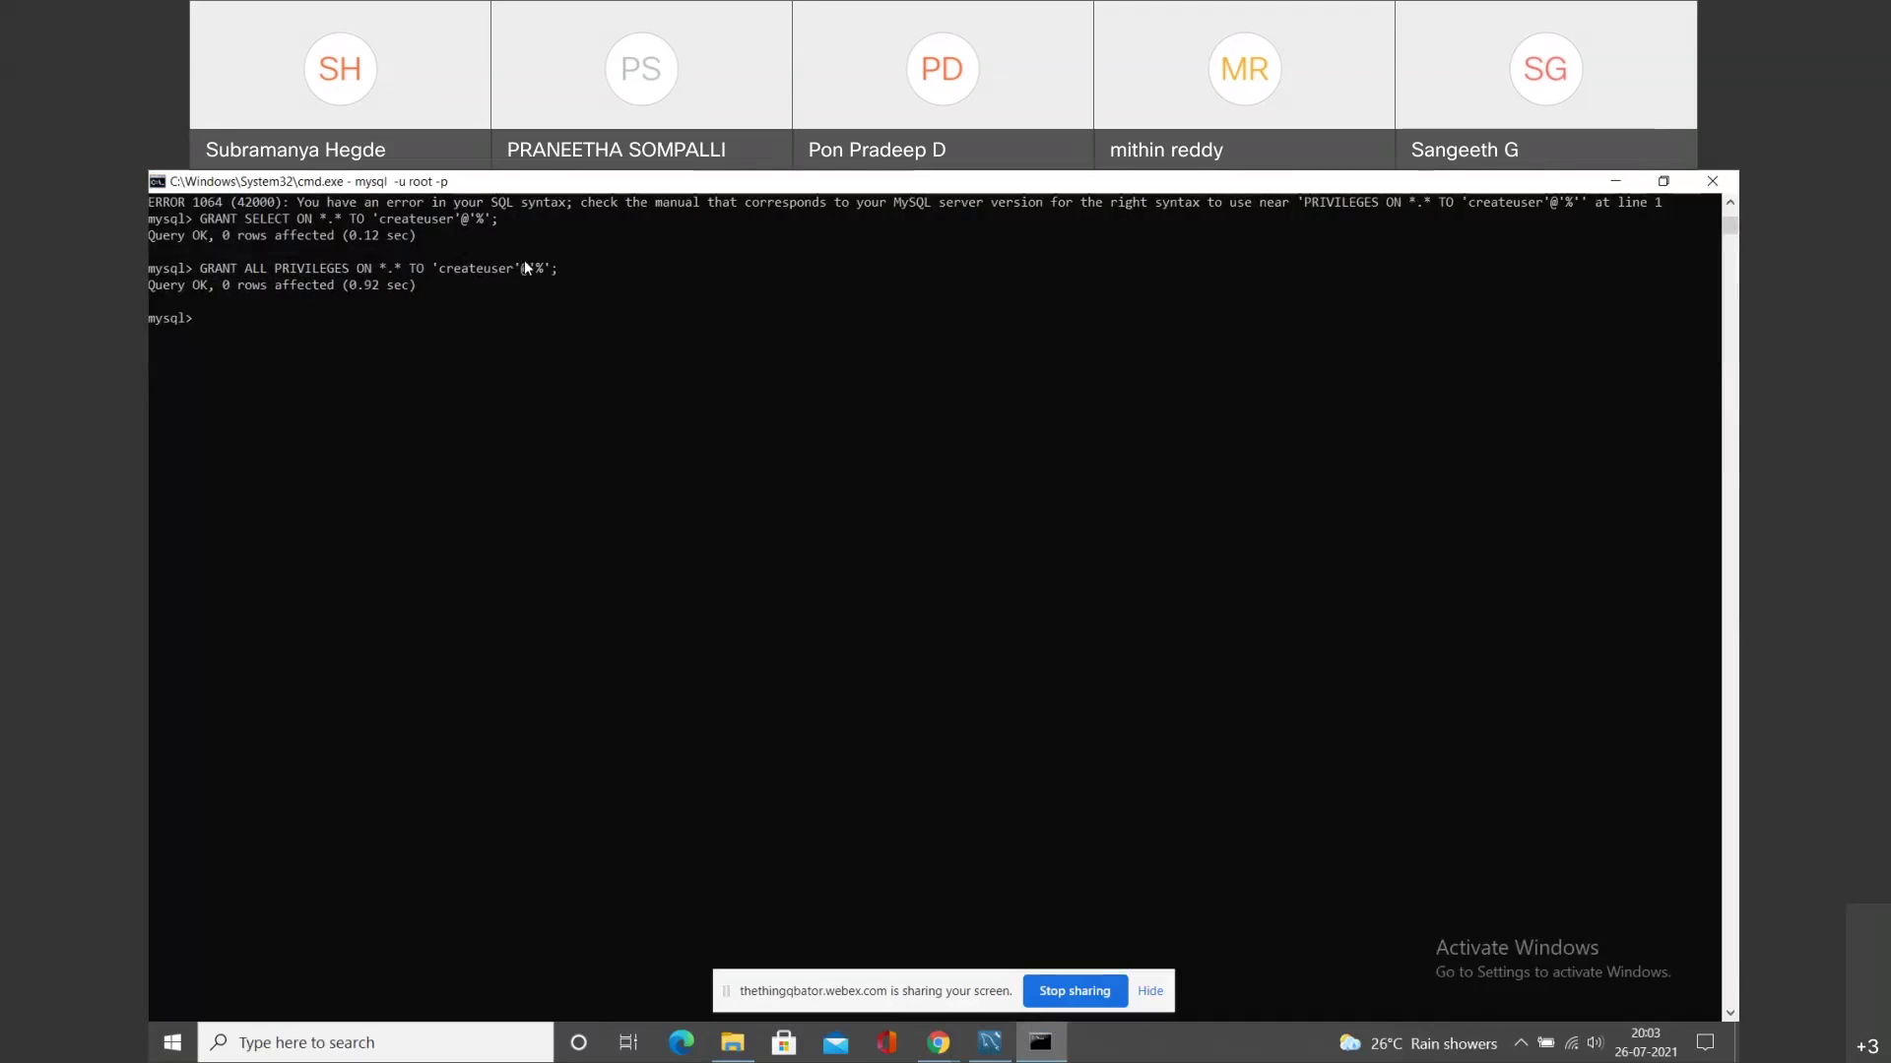
{"action": "key", "text": "alt+Tab"}
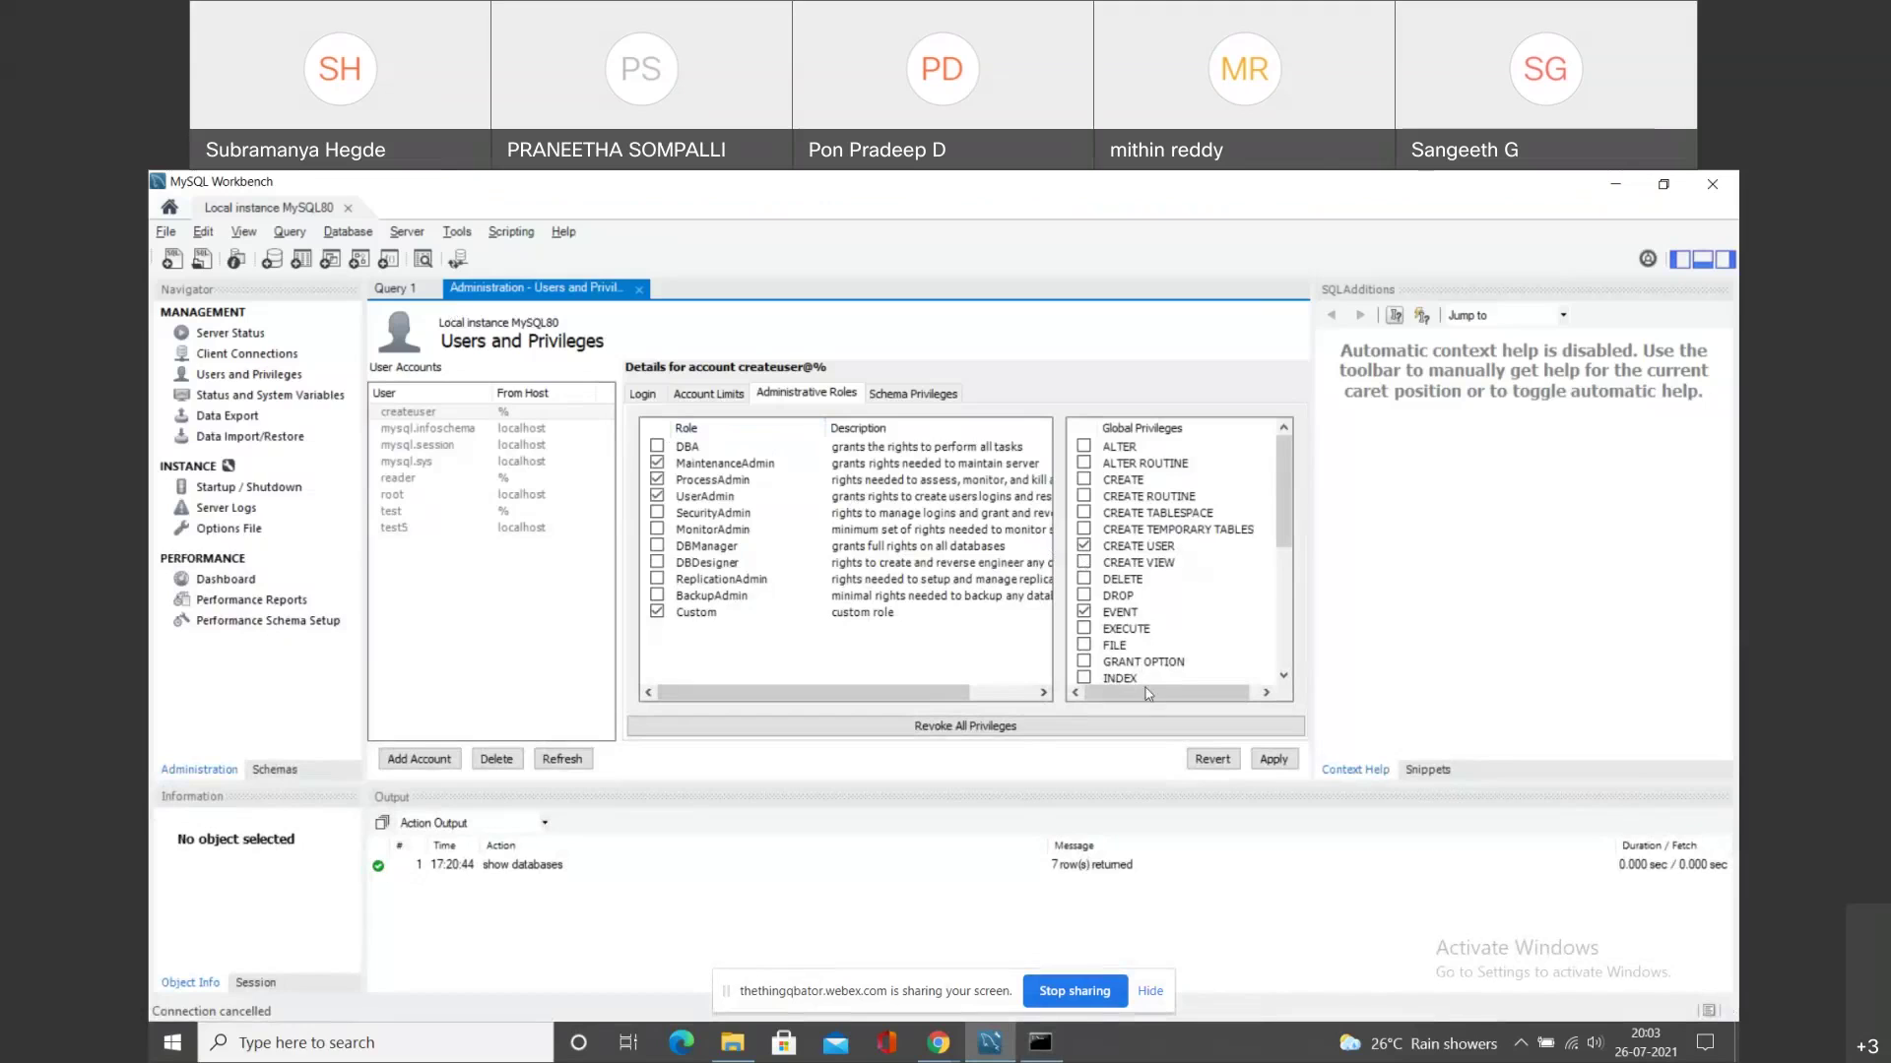
{"action": "left_click", "coordinate": [1274, 759]}
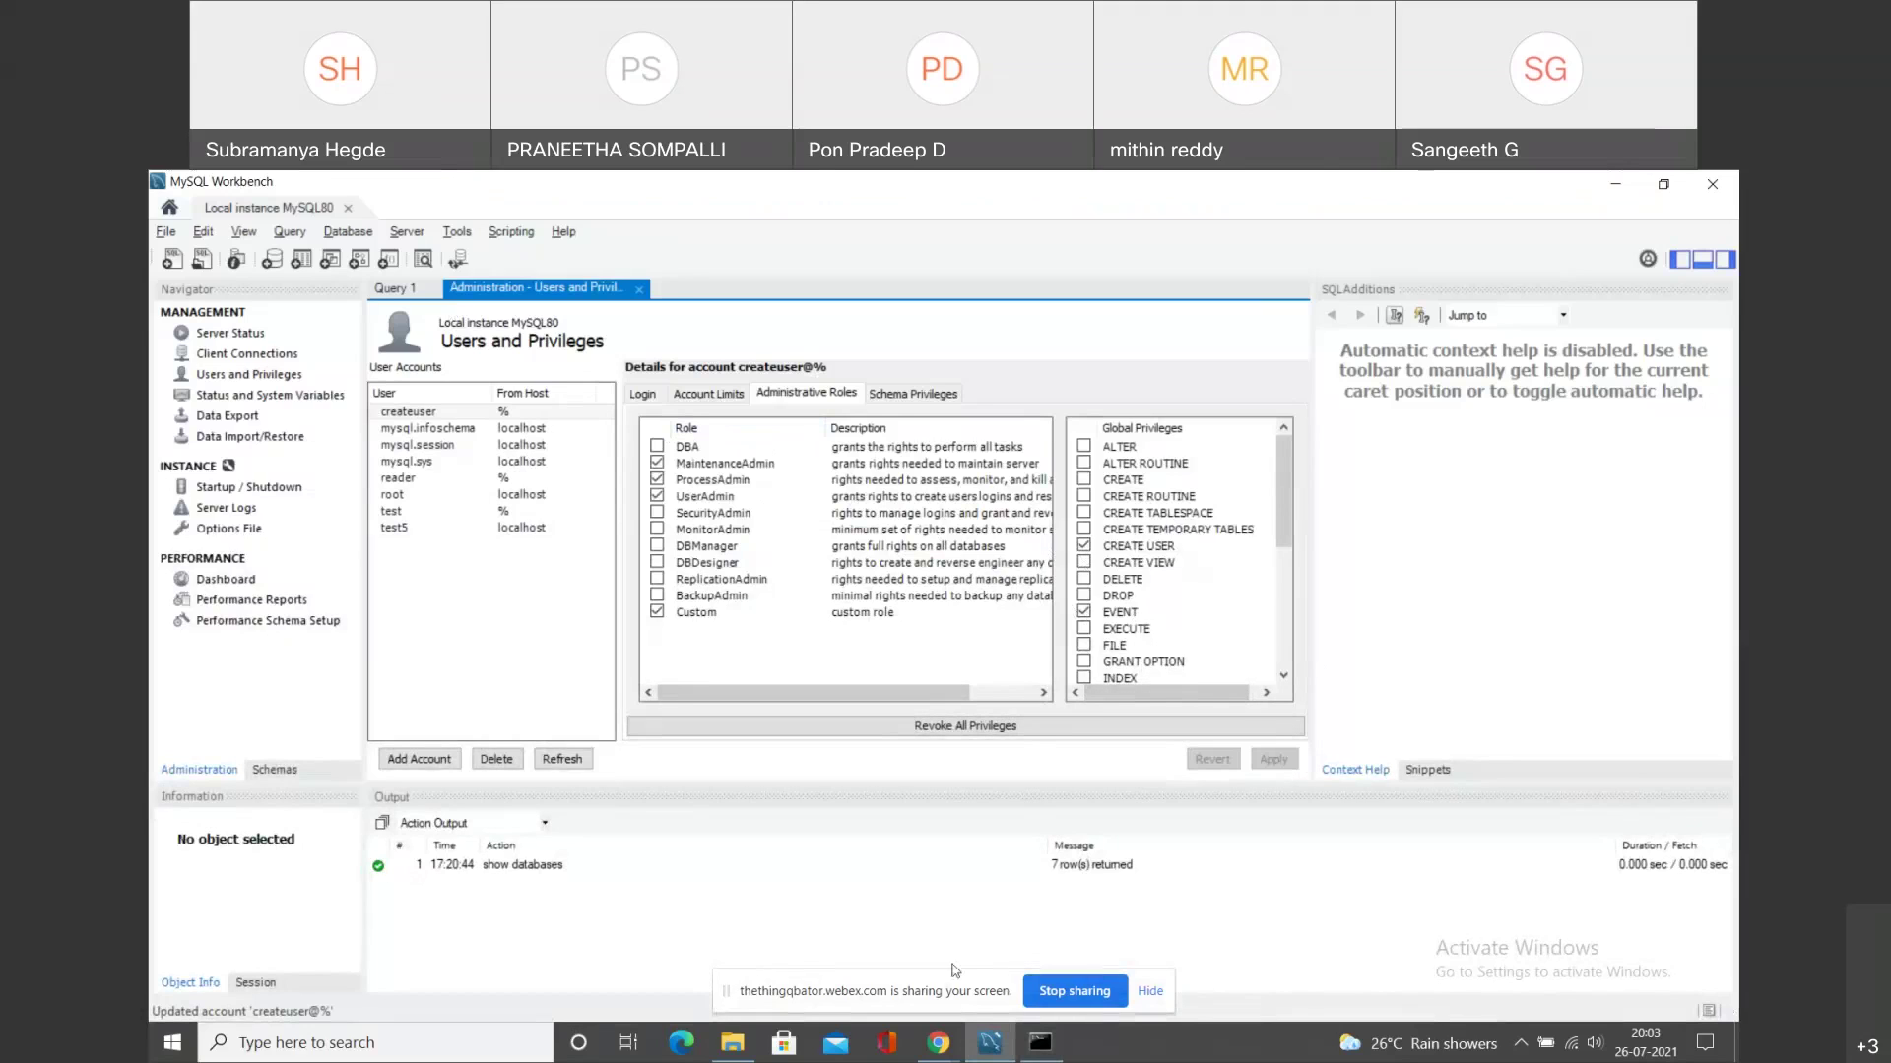
Switch to the MySQL presentation in Google Slides and advance from the Privileges slide to Datatypes in MySql, checking the command prompt in between.
{"action": "left_click", "coordinate": [938, 1043]}
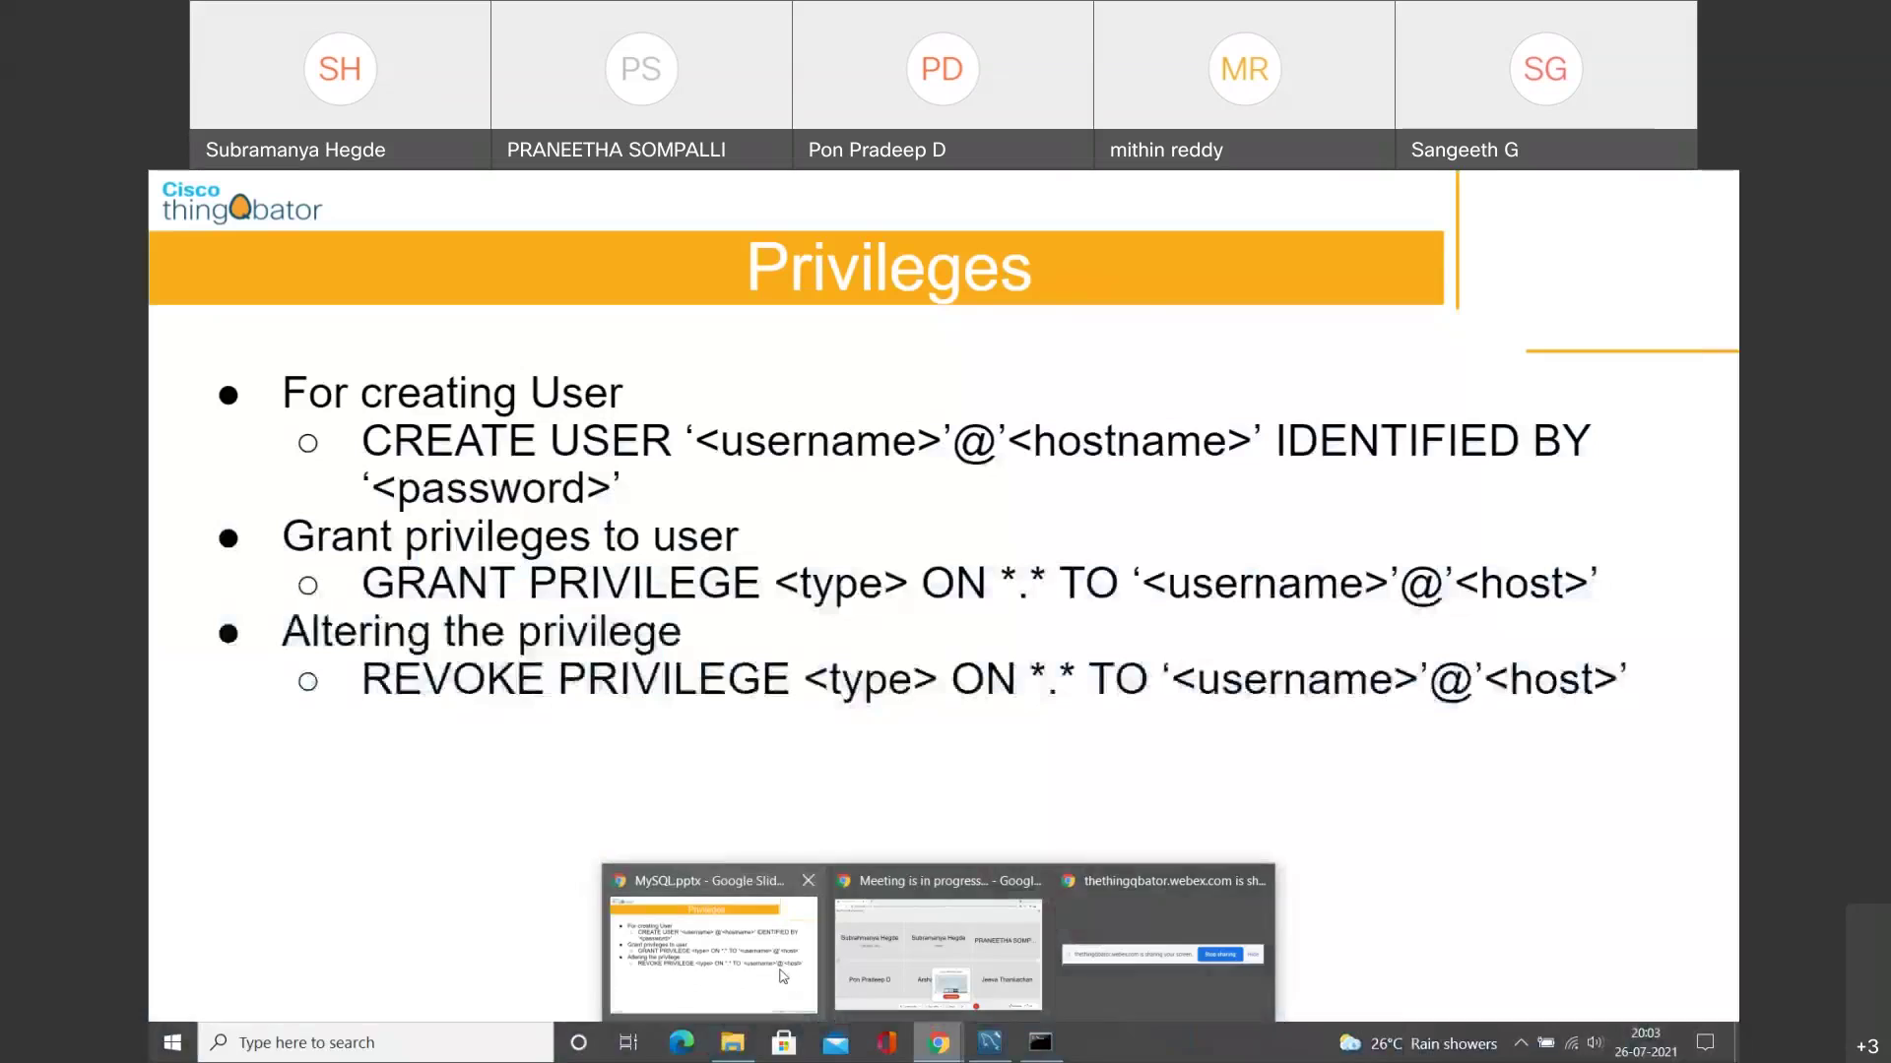
{"action": "left_click", "coordinate": [714, 950]}
{"action": "left_click", "coordinate": [864, 791]}
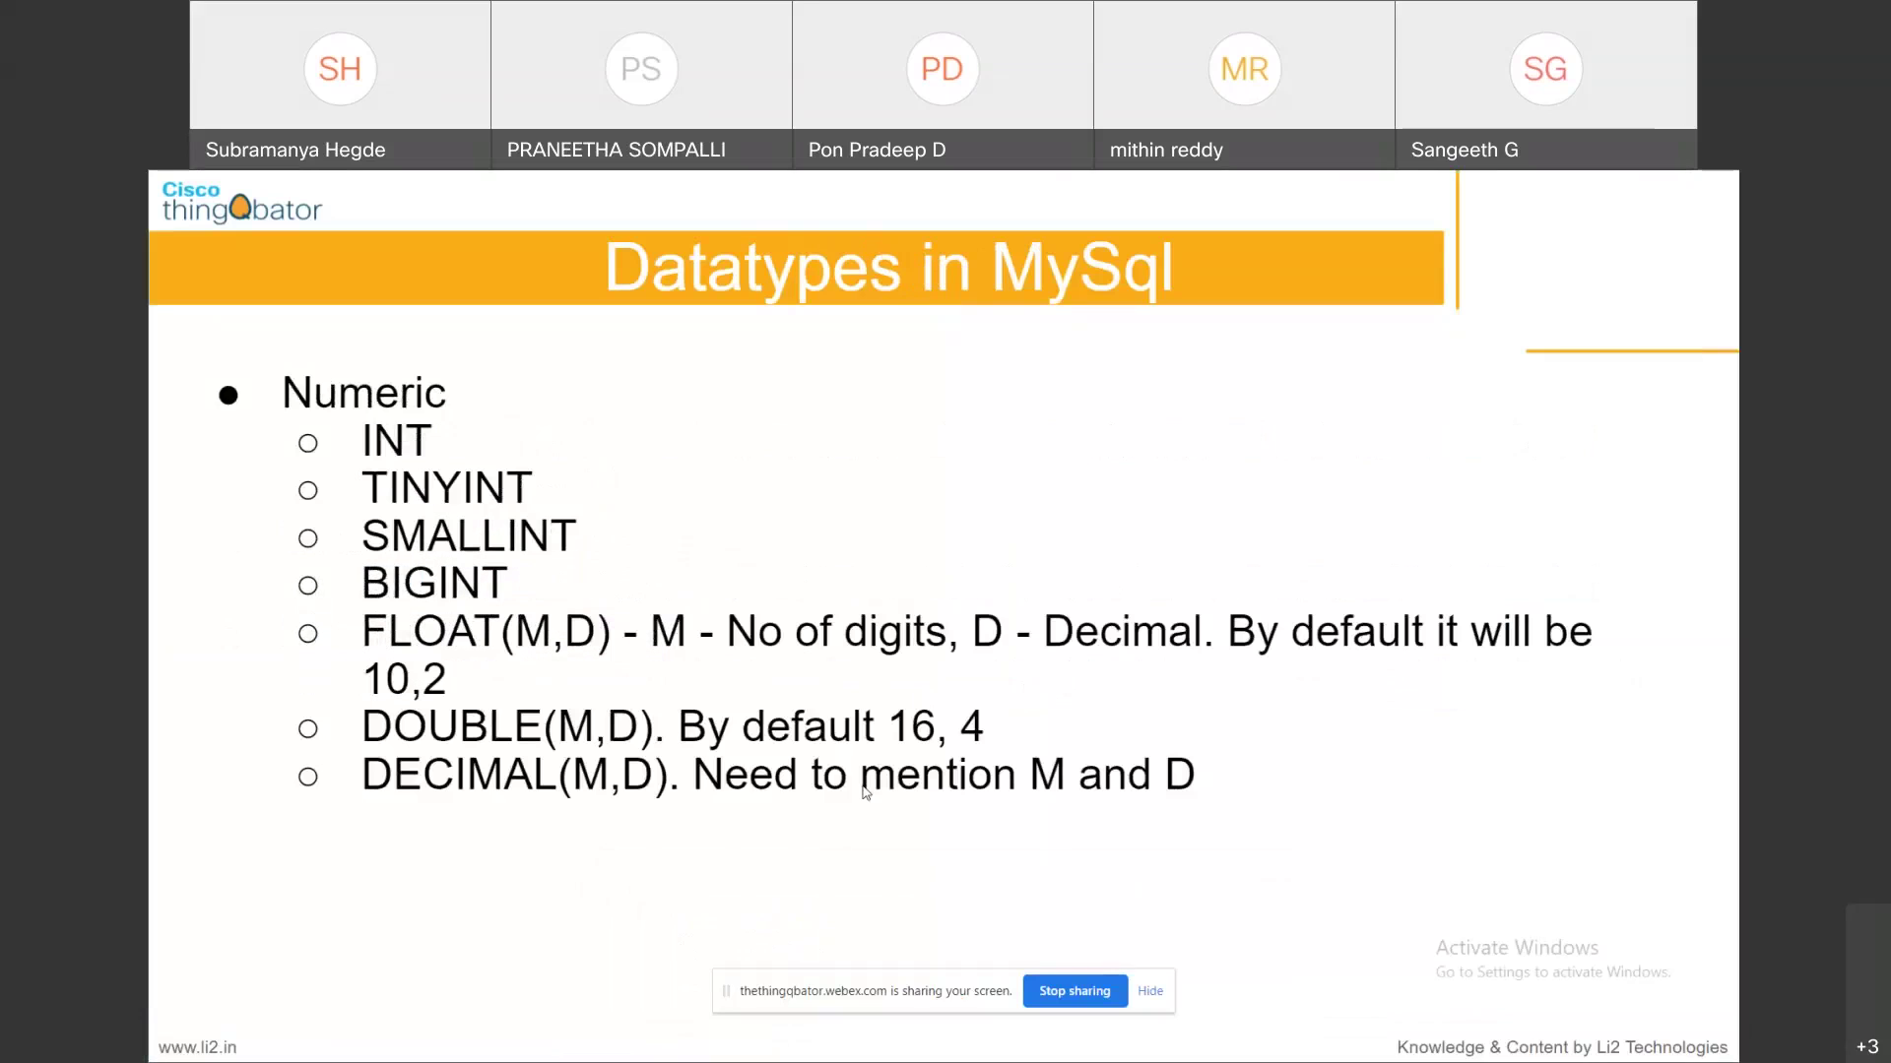
{"action": "key", "text": "alt+Tab"}
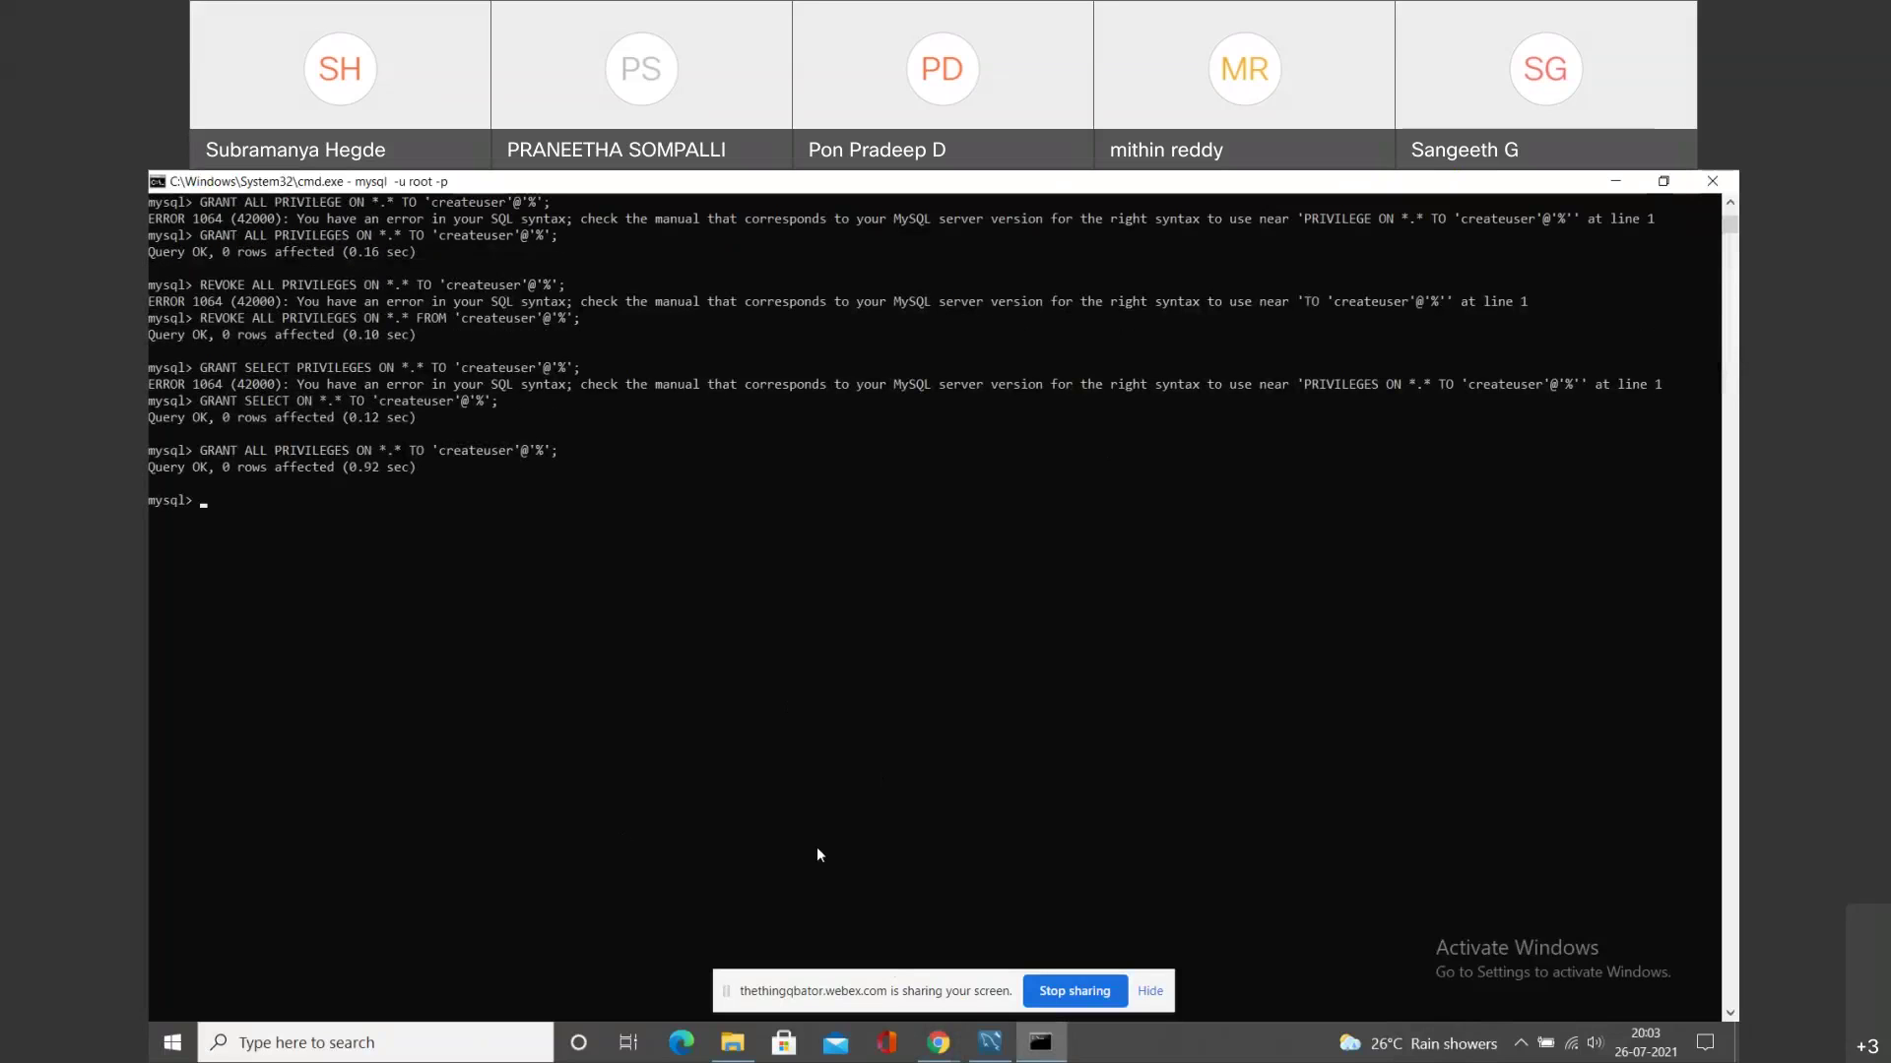
{"action": "left_click", "coordinate": [939, 1043]}
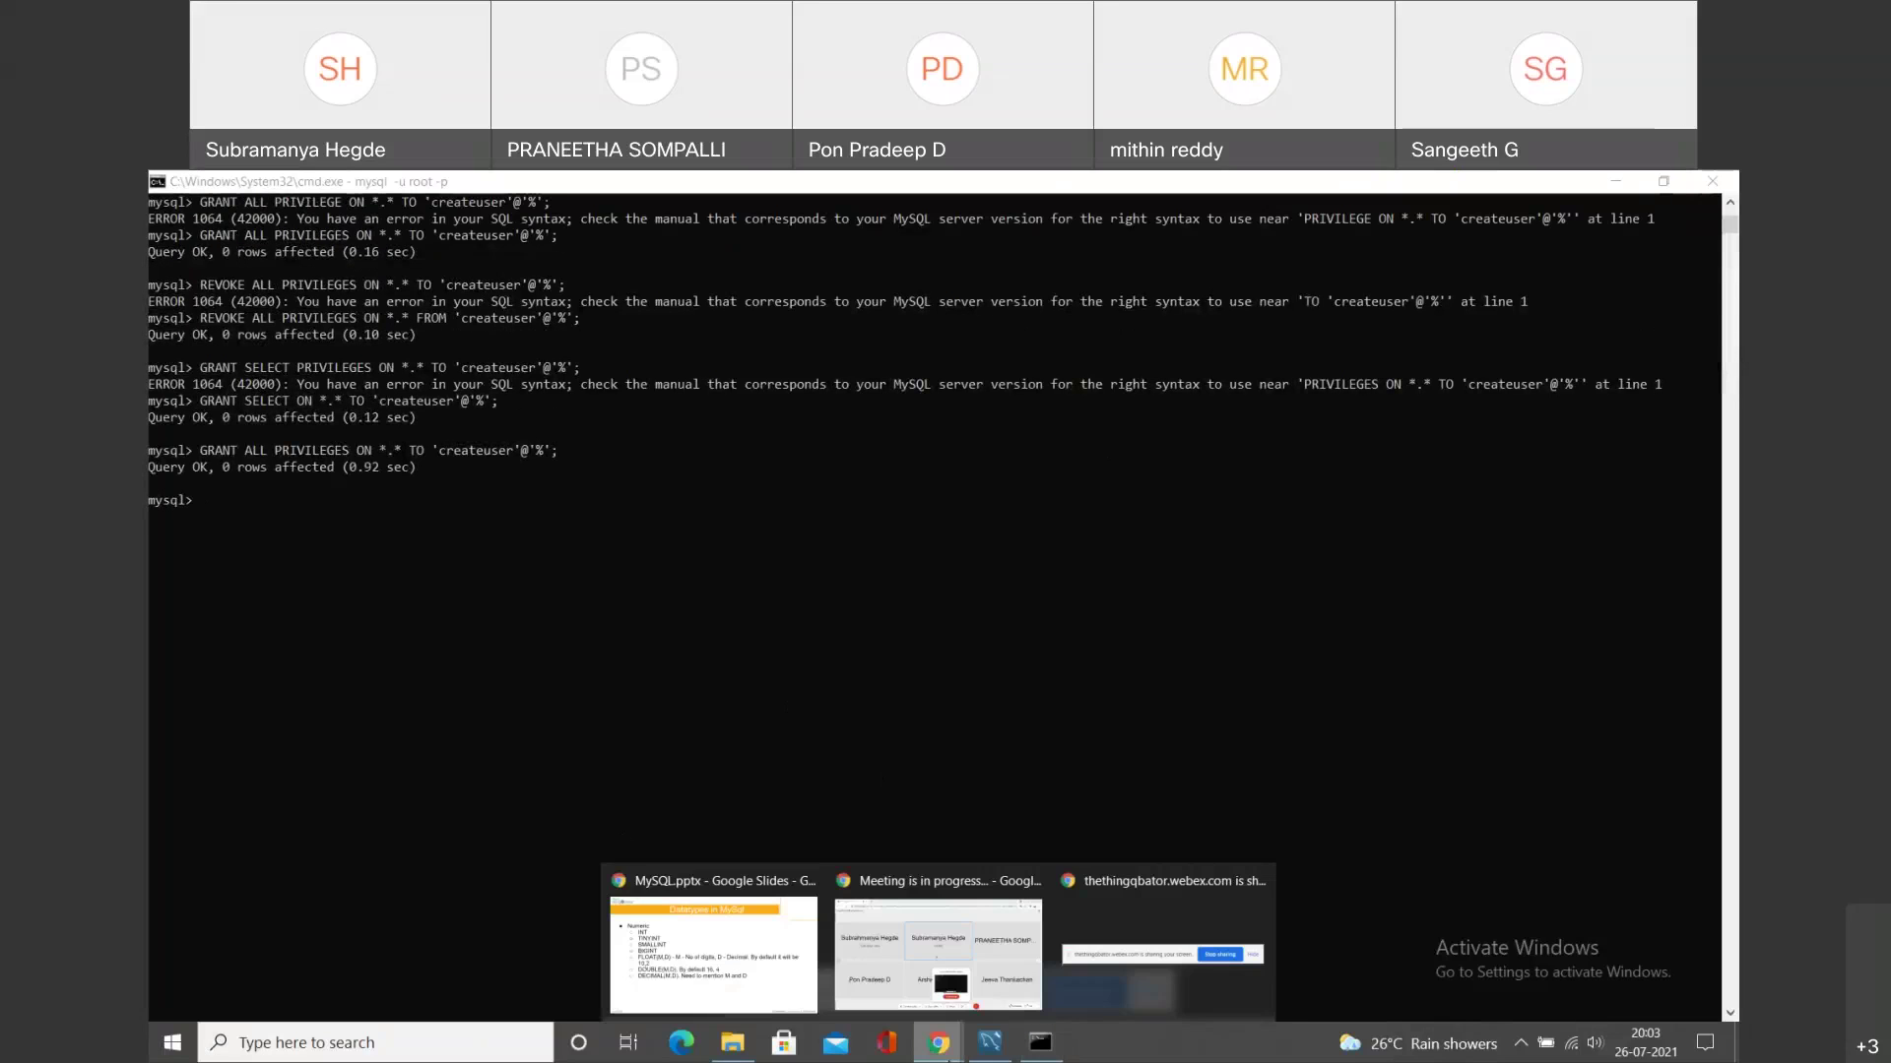
{"action": "left_click", "coordinate": [657, 1000]}
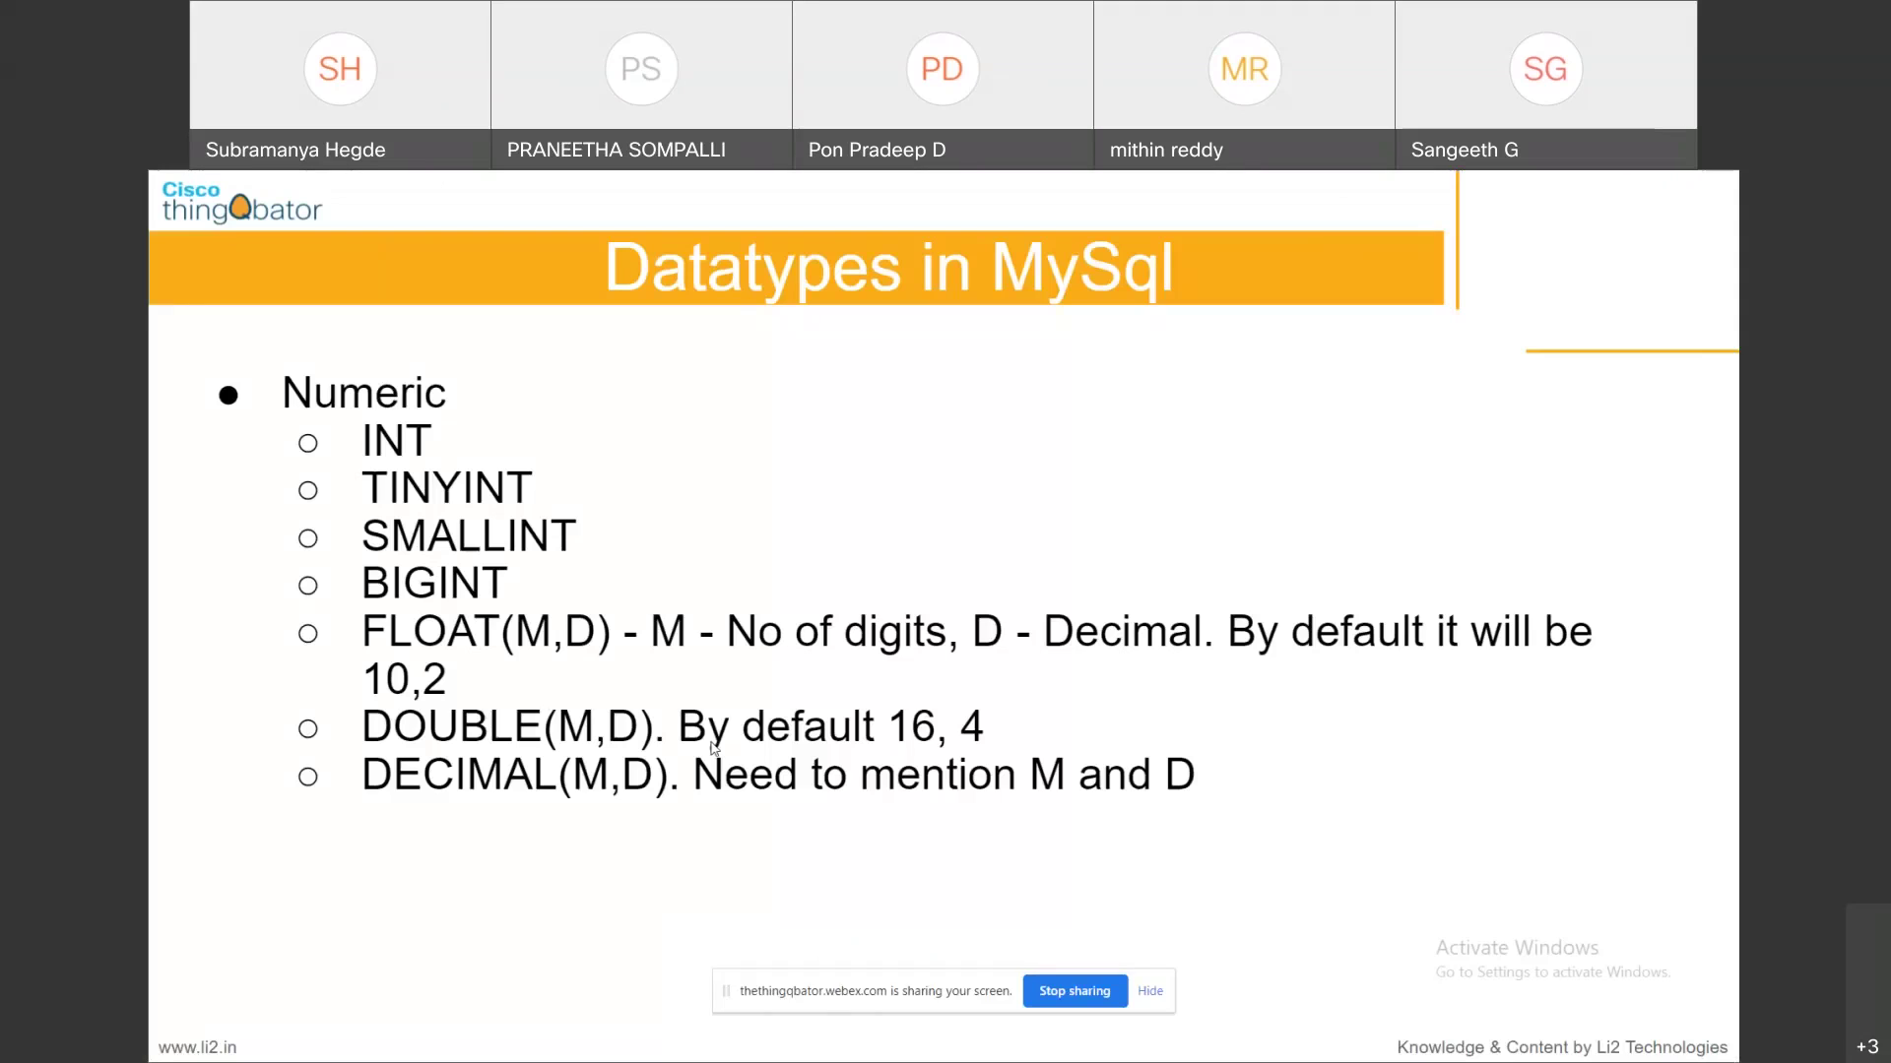